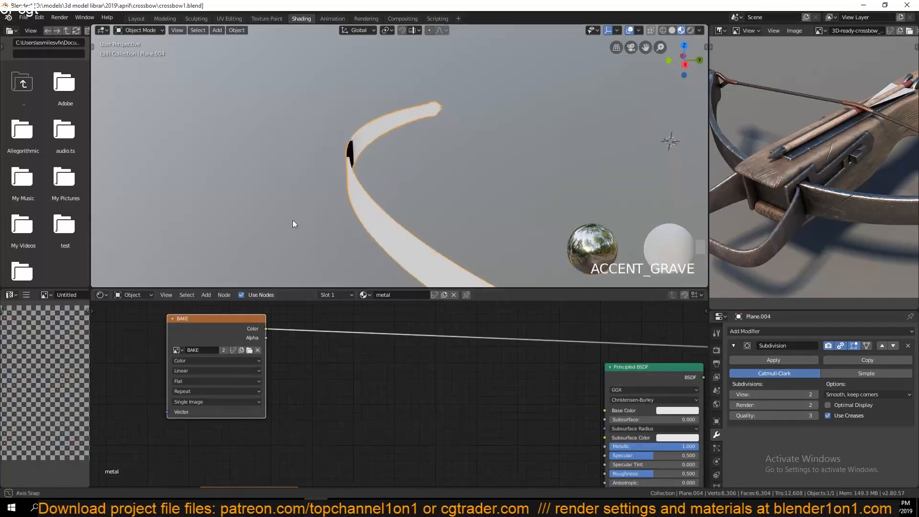
Step: Isolate the crossbow's bow limb in the viewport and save the file
key("alt+h")
left_click(372, 202)
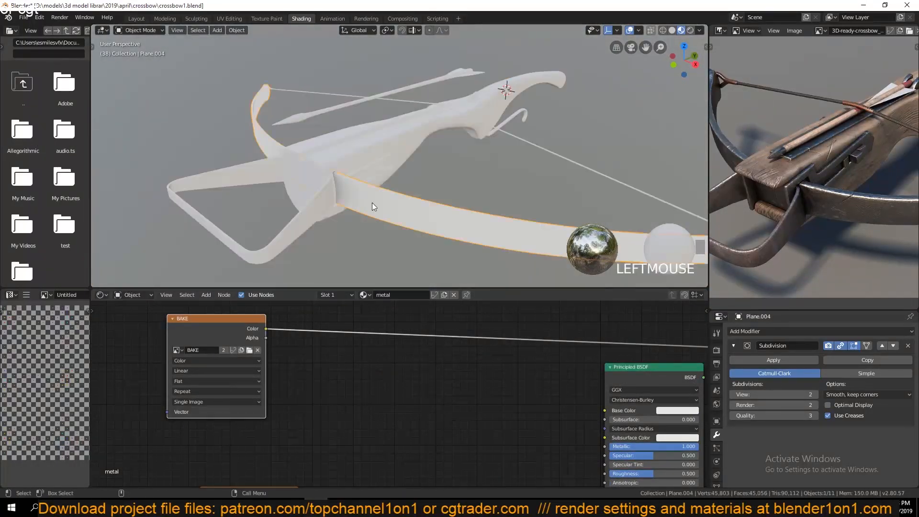
key("grave")
key("h")
key("grave")
key("alt+h")
key("shift+h")
key("grave")
key("ctrl+s")
Step: Move the BAKE texture node aside and preview the cavity map.png texture on the bow limb
middle_click_drag(341, 414, 391, 308)
left_click_drag(310, 398, 281, 366)
middle_click_drag(315, 319, 365, 397)
left_click_drag(308, 384, 498, 422)
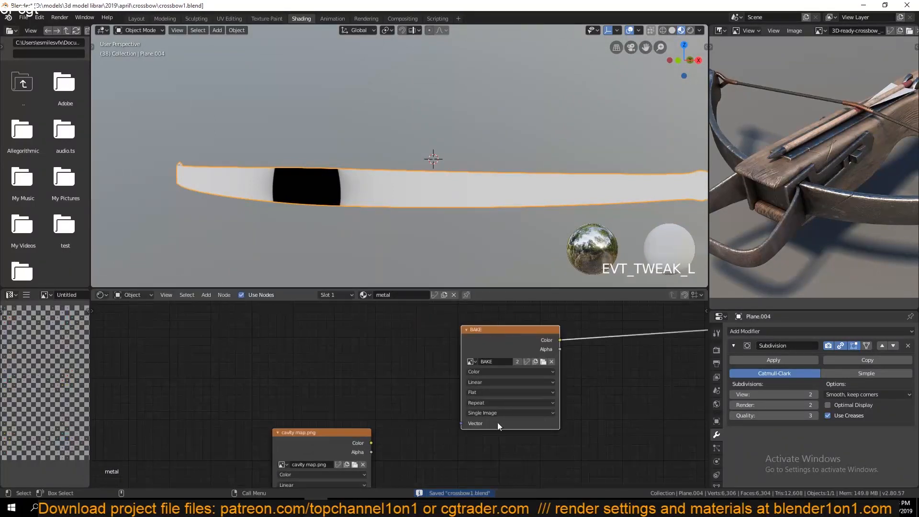
left_click_drag(306, 439, 251, 326)
left_click(252, 327, "ctrl+shift")
middle_click_drag(254, 330, 230, 386)
key("grave")
left_click_drag(279, 382, 204, 355)
Step: Insert a Math node after the cavity map texture, with its operation set to Power and its value to 1.6
key("shift+a")
mouse_move(235, 410)
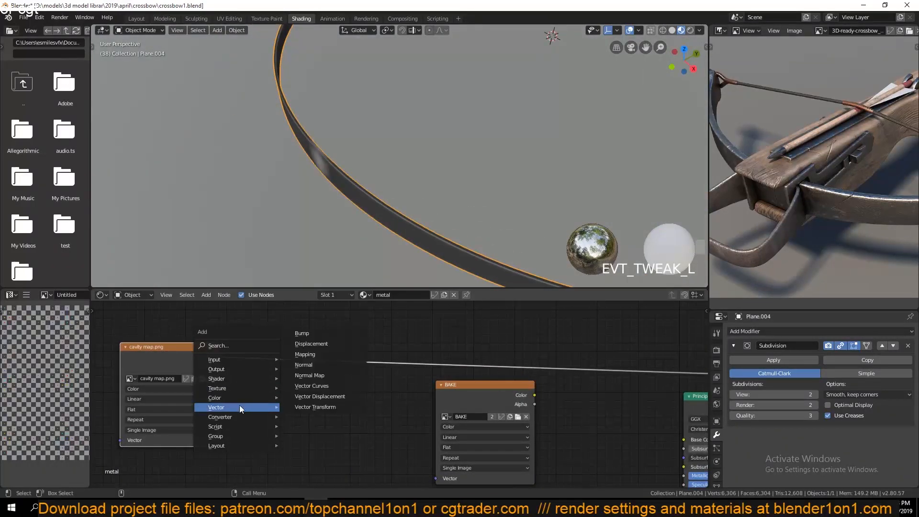
left_click(322, 340)
left_click(335, 373)
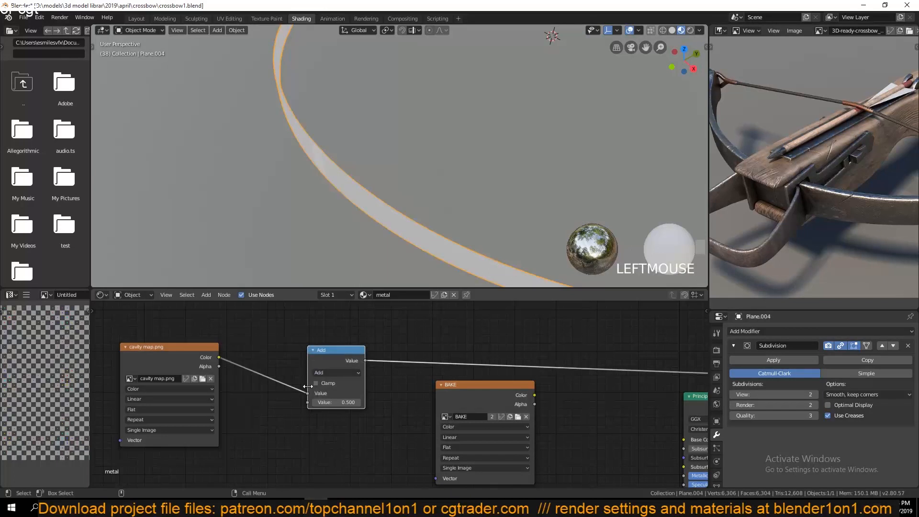
left_click(343, 374)
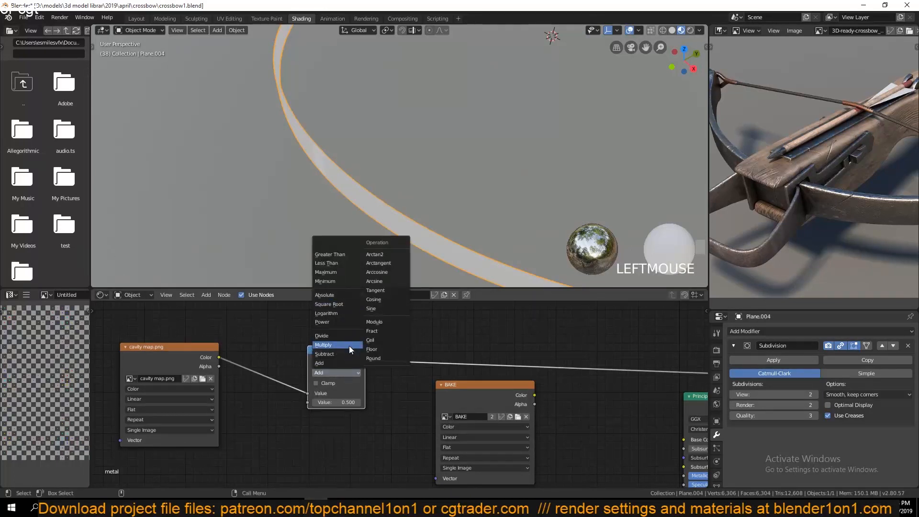
left_click(349, 321)
key("grave")
left_click_drag(335, 402, 364, 402)
Step: Check the bow limb from several angles, save the file and bring the whole crossbow back into view
scroll(352, 217, "down", 1)
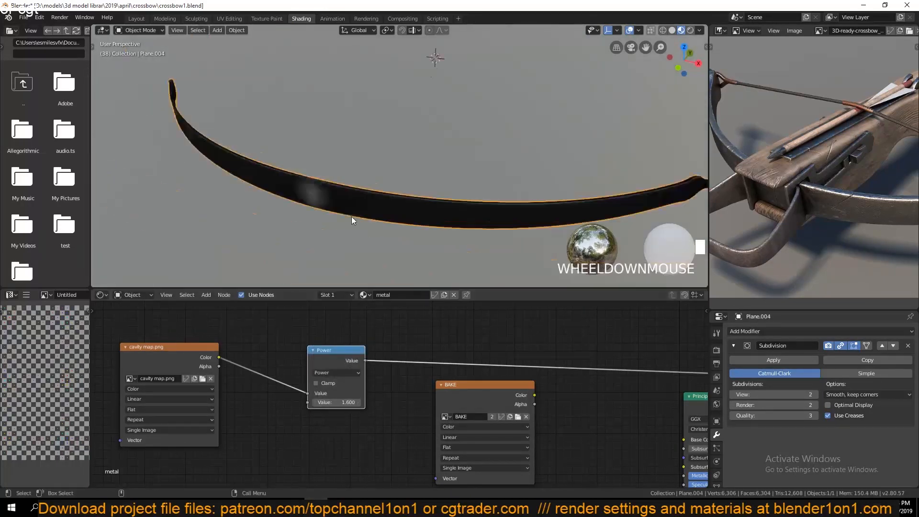
scroll(263, 202, "up", 2)
key("grave")
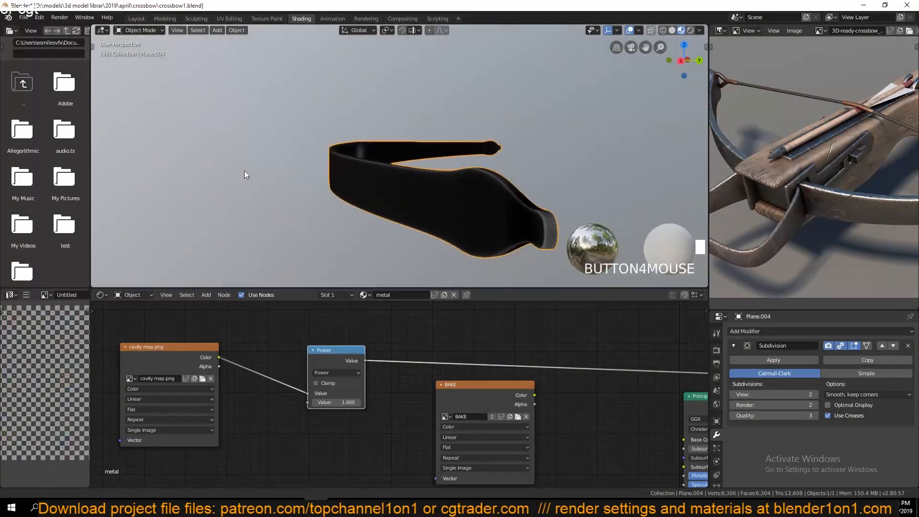
scroll(199, 168, "up", 2)
key("grave")
key("ctrl+s")
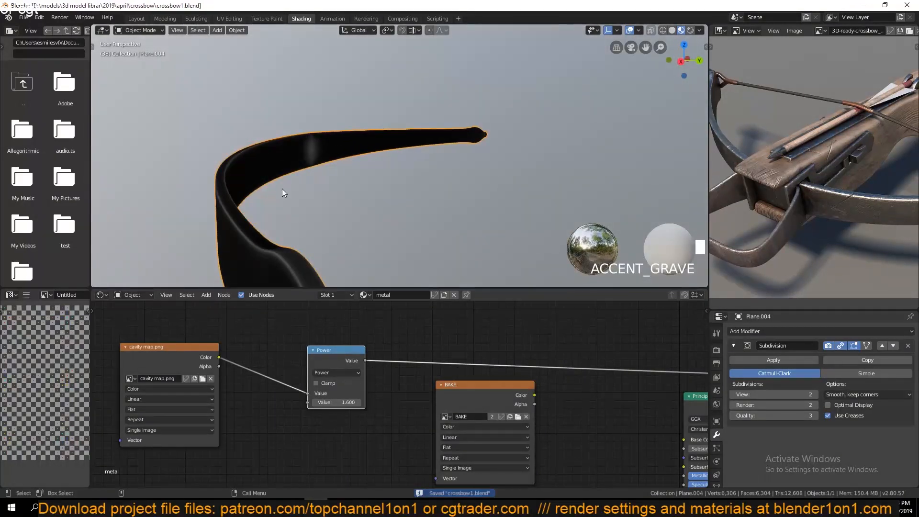
key("KP_Divide")
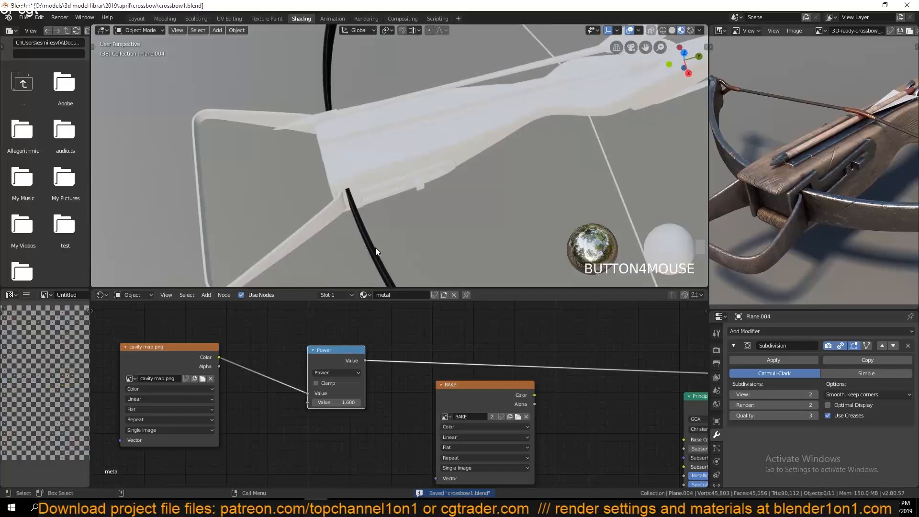
Step: Link the bow limb's metal material to the front stirrup and the slotted side plate, and save the file
middle_click_drag(375, 247, 492, 237)
middle_click_drag(556, 137, 484, 166)
left_click(439, 223)
left_click(385, 258, "shift")
key("ctrl+l")
left_click(386, 259)
left_click(334, 258)
middle_click_drag(338, 257, 512, 218)
left_click(512, 219, "shift")
key("ctrl+l")
left_click(513, 221)
left_click(617, 175)
middle_click_drag(617, 175, 508, 223)
key("ctrl+s")
Step: Add a second material slot to the arrow and give it the metal material
left_click(365, 174)
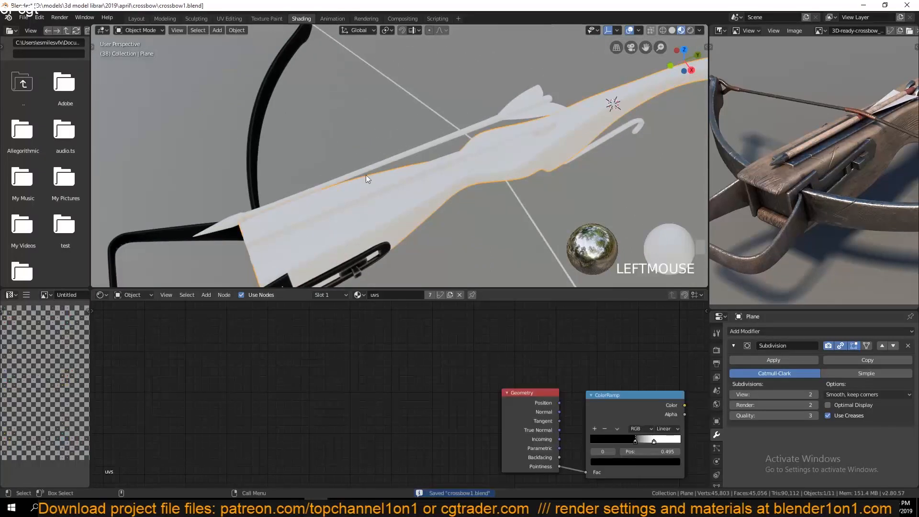
left_click(716, 459)
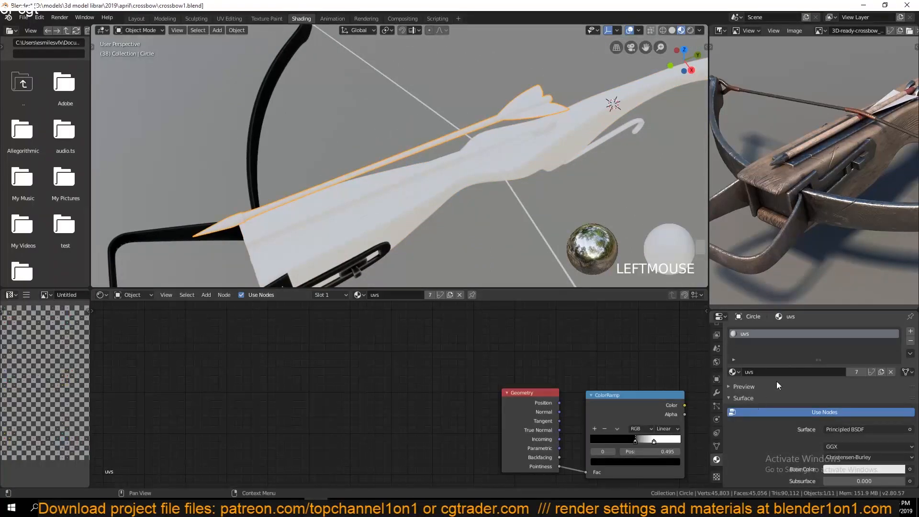
left_click(910, 331)
left_click(732, 391)
left_click(751, 318)
Step: Assign the metal material to the faces of the arrow's tip and save the file
key("Tab")
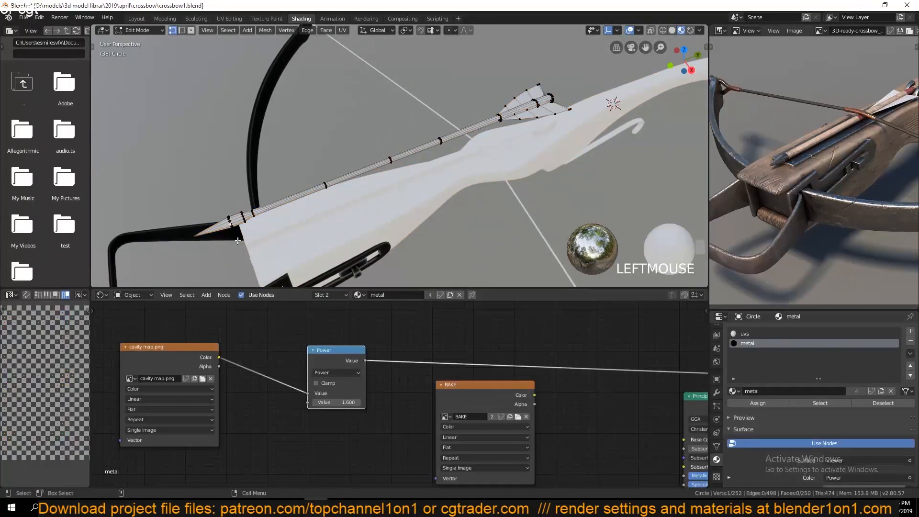
key("z")
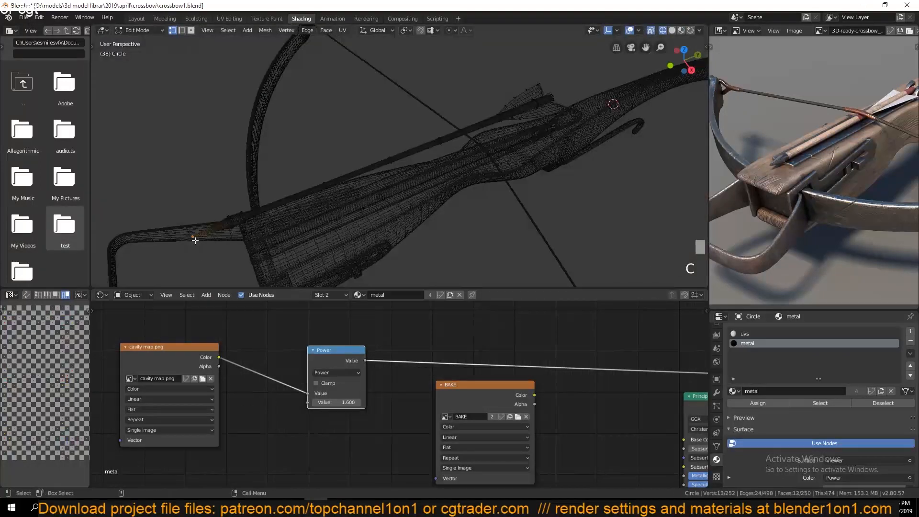
key("z")
key("ctrl+KP_Add")
key("z")
key("Tab")
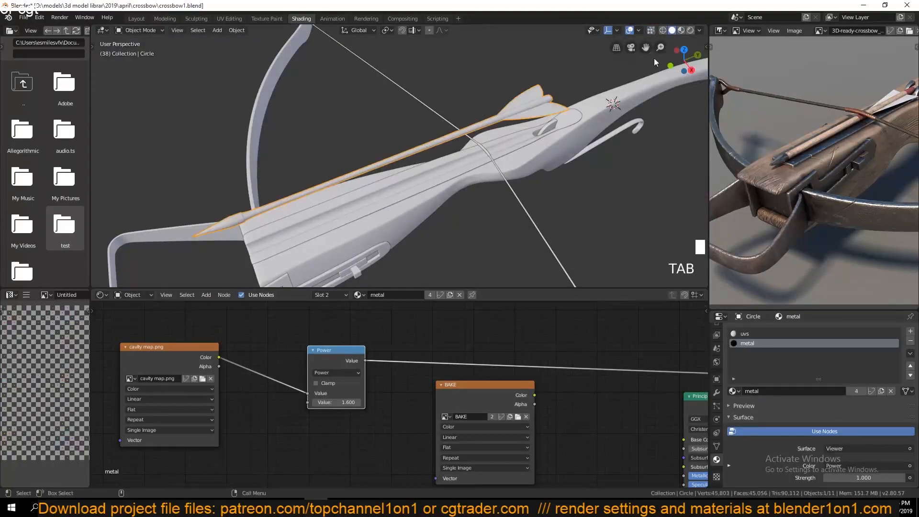
key("ctrl+s")
Step: Link the bow limb's metal material to the curved lever under the stock
left_click(620, 129)
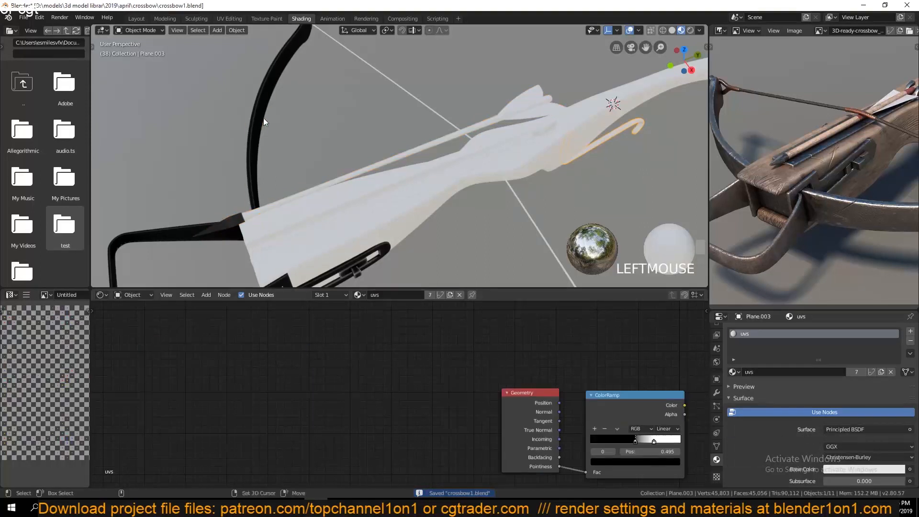
left_click(264, 120, "shift")
key("ctrl+l")
left_click(264, 119)
key("a")
Step: Link the bow limb's metal material to the small hook piece set into the top of the stock
left_click(552, 125)
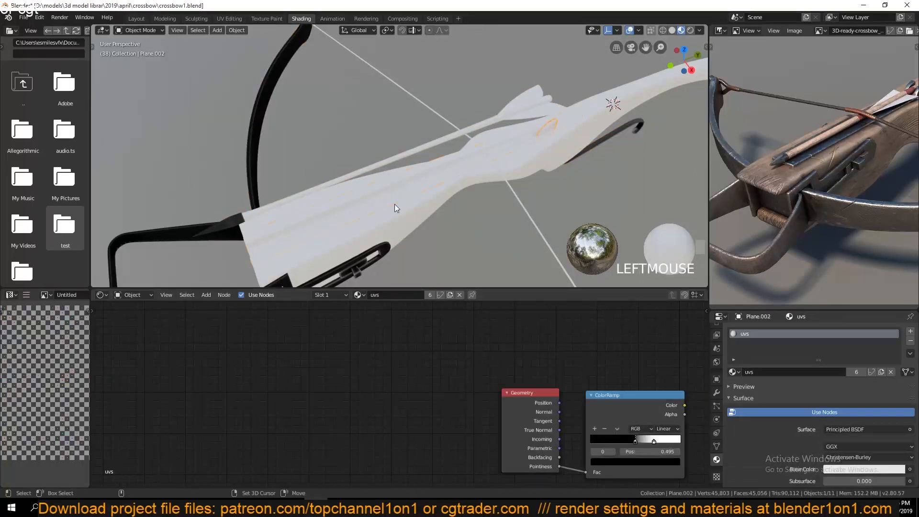
left_click(253, 134, "shift")
key("ctrl+l")
left_click(262, 136)
key("a")
Step: Space out the metal material's nodes and insert a ColorRamp node after the Power node
scroll(814, 173, "down", 3)
key("grave")
middle_click_drag(513, 166, 508, 187)
scroll(513, 193, "up", 6)
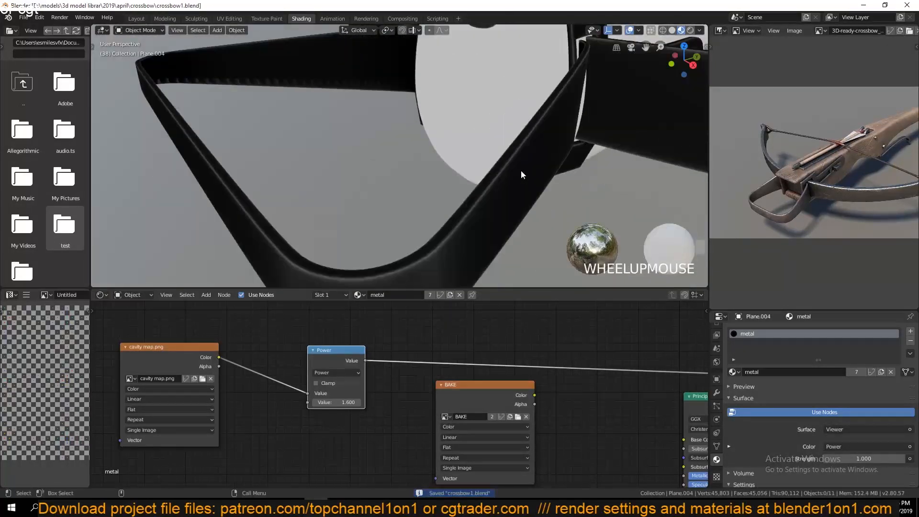
middle_click_drag(433, 366, 373, 377)
left_click_drag(416, 406, 409, 429)
left_click_drag(284, 363, 274, 355)
key("shift+a")
mouse_move(403, 380)
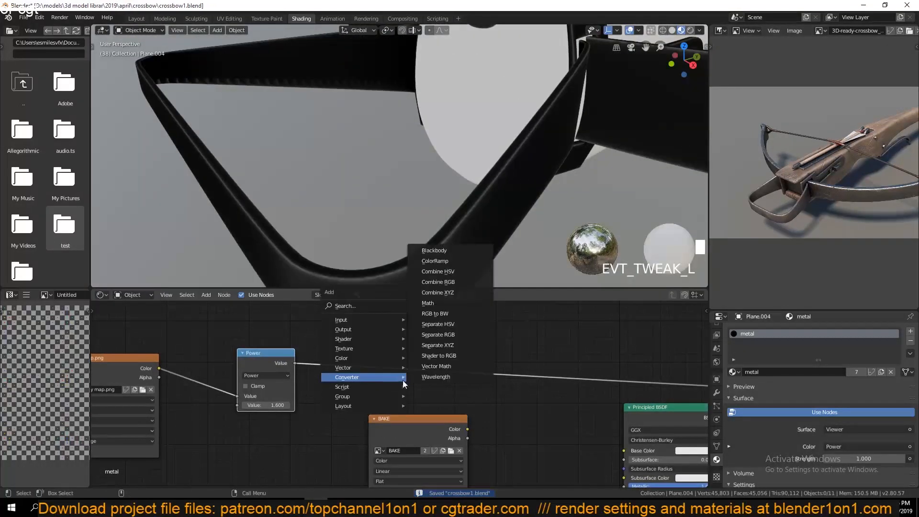
left_click(434, 261)
left_click(357, 330)
Step: Duplicate the BAKE texture node and load 21320057-grunge-background-texture-with-scratches.jpg from the scratches folder into the copy
middle_click_drag(383, 364, 455, 290)
left_click_drag(448, 350, 504, 409)
key("shift+d")
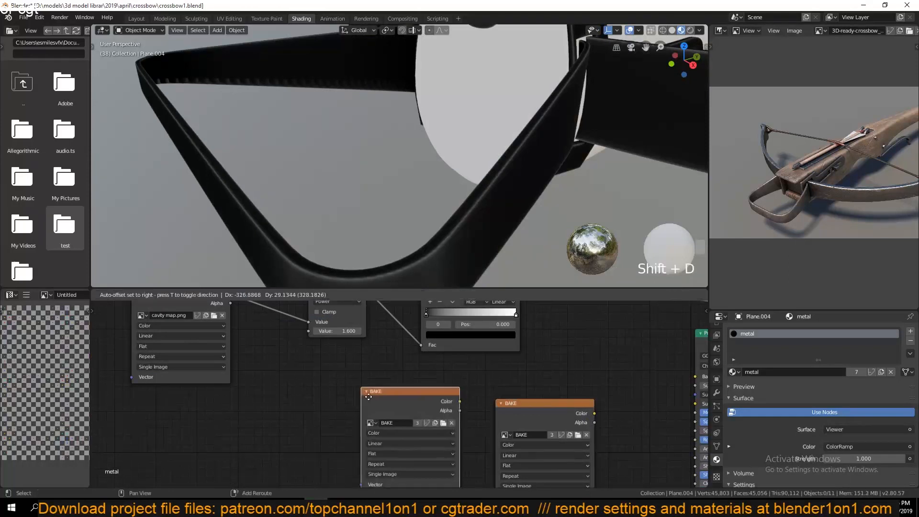
left_click(282, 387)
left_click(361, 412)
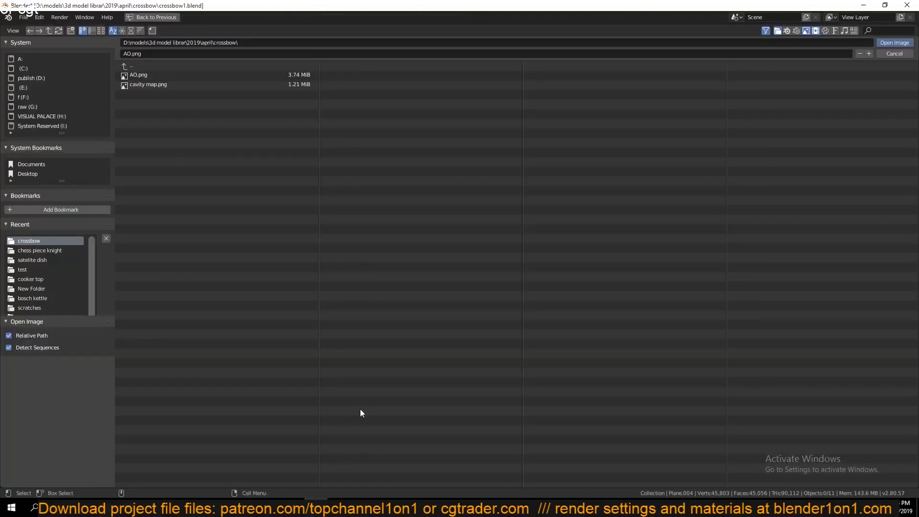
left_click(29, 308)
left_click(101, 30)
left_click(232, 108)
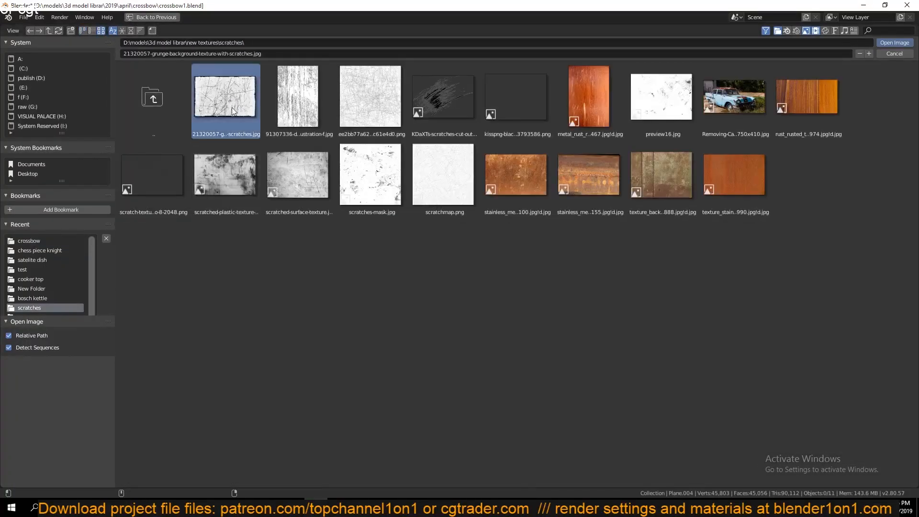
double_click(231, 108)
Step: Preview the scratches texture on the metal parts and add Texture Coordinate and Mapping nodes to it
left_click_drag(321, 380, 214, 394)
left_click(217, 400, "ctrl+shift")
key("grave")
left_click(221, 407)
key("ctrl+t")
key("grave")
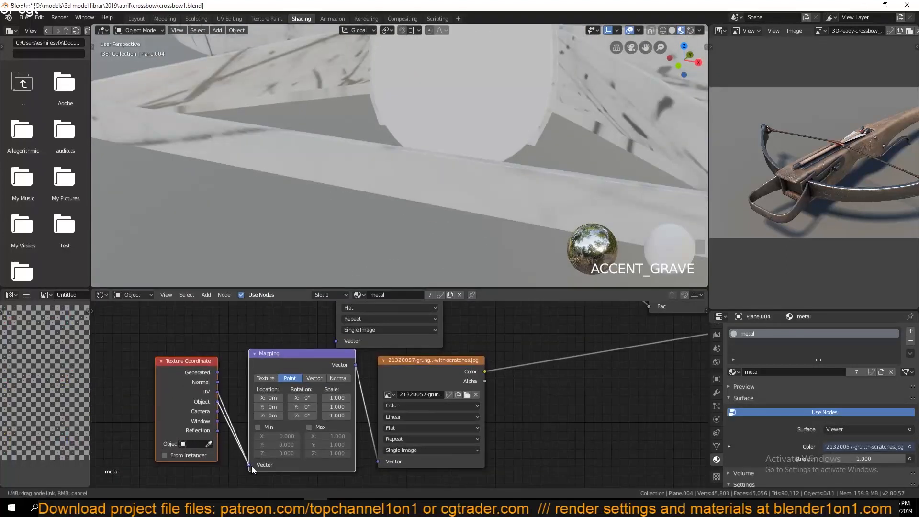
Step: Map the scratches texture with Object coordinates and set its projection to Box
left_click_drag(251, 466, 250, 464)
left_click(422, 427)
left_click(415, 448)
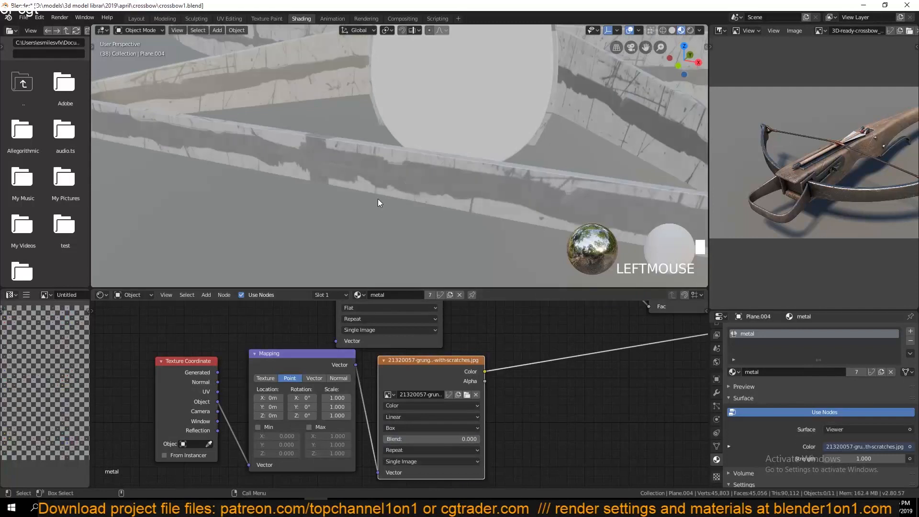
Step: Set the scratches texture's mapping scale to 4.9 on all three axes
key("grave")
left_click_drag(337, 416, 355, 398)
scroll(408, 229, "up", 3)
key("grave")
scroll(369, 198, "up", 3)
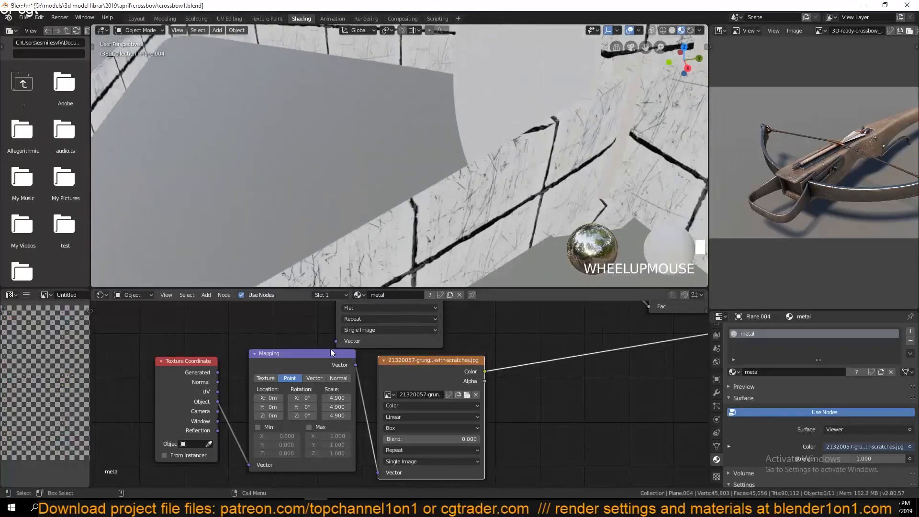
Step: Replace the scratches image with the fine-scratch PNG whose name starts with ee2bb77a62
left_click(466, 394)
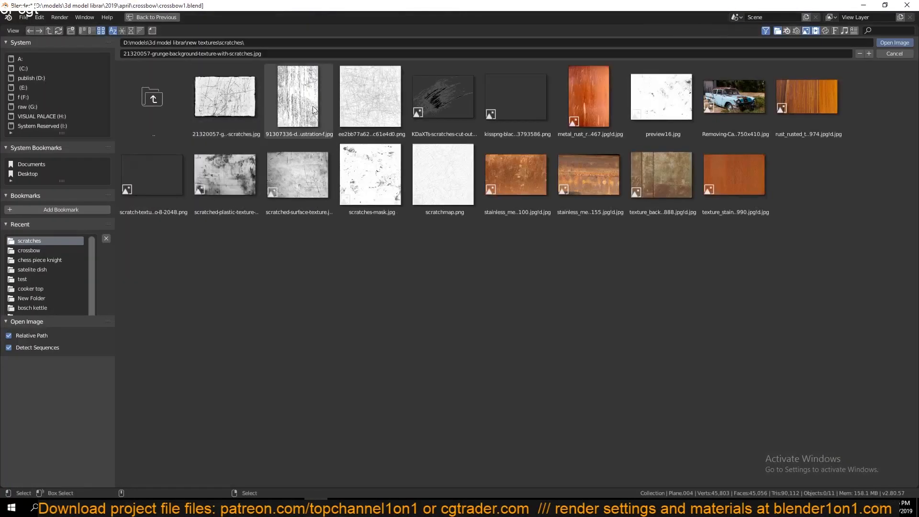
double_click(369, 113)
key("grave")
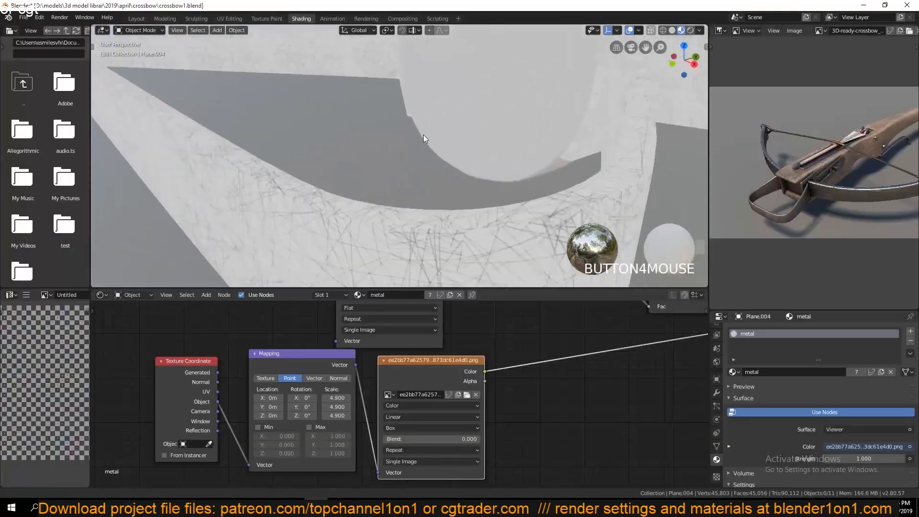
Step: Set the scratch texture's box projection blend to 1.0 and save the file
left_click_drag(415, 438, 481, 443)
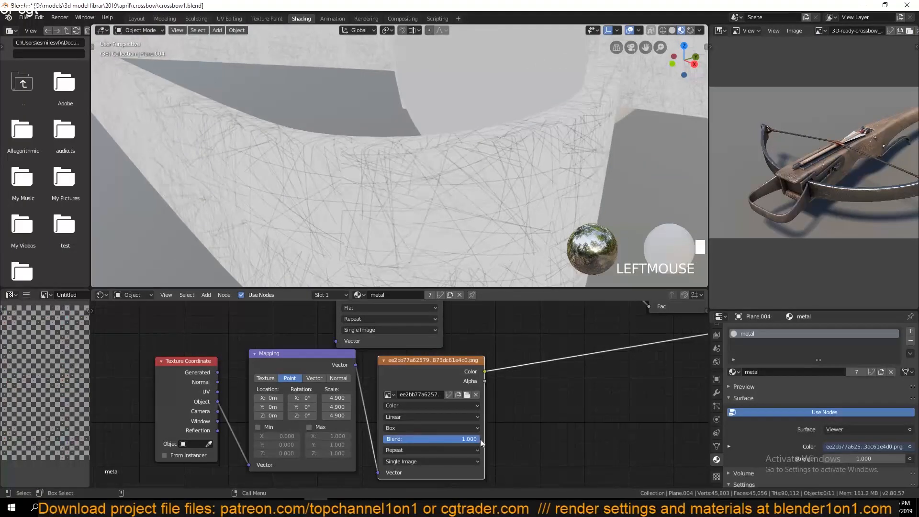
scroll(467, 206, "down", 6)
scroll(463, 199, "up", 2)
middle_click_drag(463, 199, 451, 191)
scroll(451, 145, "down", 2)
key("ctrl+s")
Step: Line up the cavity map, Power and ColorRamp nodes above the scratch texture nodes and save the file
middle_click_drag(479, 334, 505, 423)
left_click_drag(421, 327, 199, 311)
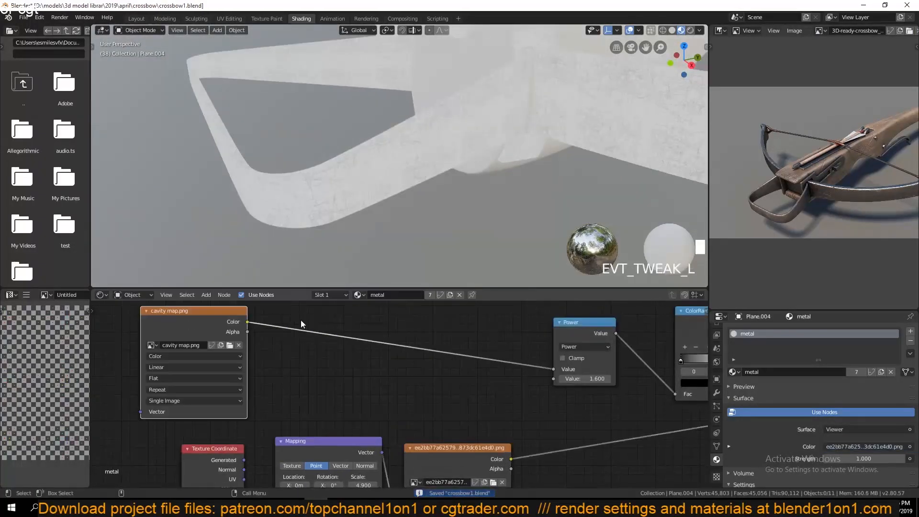
left_click_drag(581, 324, 406, 313)
left_click_drag(692, 319, 330, 316)
left_click_drag(481, 316, 450, 326)
key("ctrl+s")
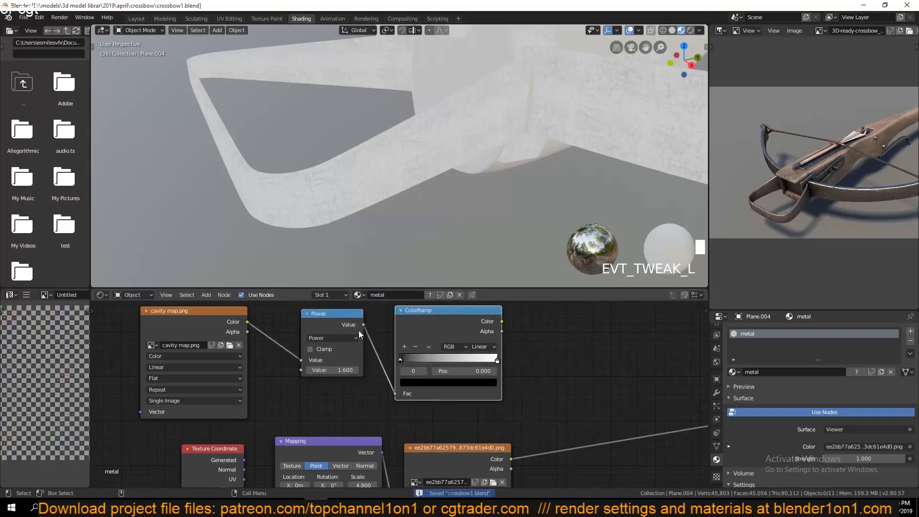
Step: Duplicate the Power node and feed the scratch texture's and the ColorRamp's colour outputs into the copy
left_click(358, 333)
scroll(360, 337, "down", 3)
key("shift+d")
left_click(589, 427)
middle_click_drag(586, 424, 509, 374)
left_click_drag(506, 373, 538, 358)
middle_click_drag(459, 358, 453, 379)
left_click_drag(400, 308, 501, 417)
scroll(504, 378, "up", 1)
Step: Select the front stirrup and change the duplicated Math node's operation to Subtract
left_click(372, 159)
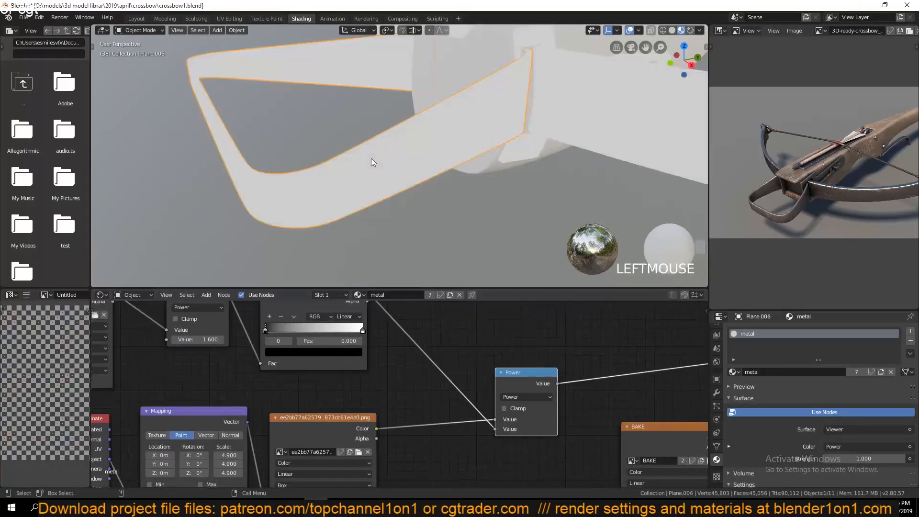
middle_click_drag(372, 157, 406, 172)
scroll(406, 171, "up", 2)
left_click(537, 397)
scroll(540, 371, "down", 4)
scroll(535, 388, "up", 4)
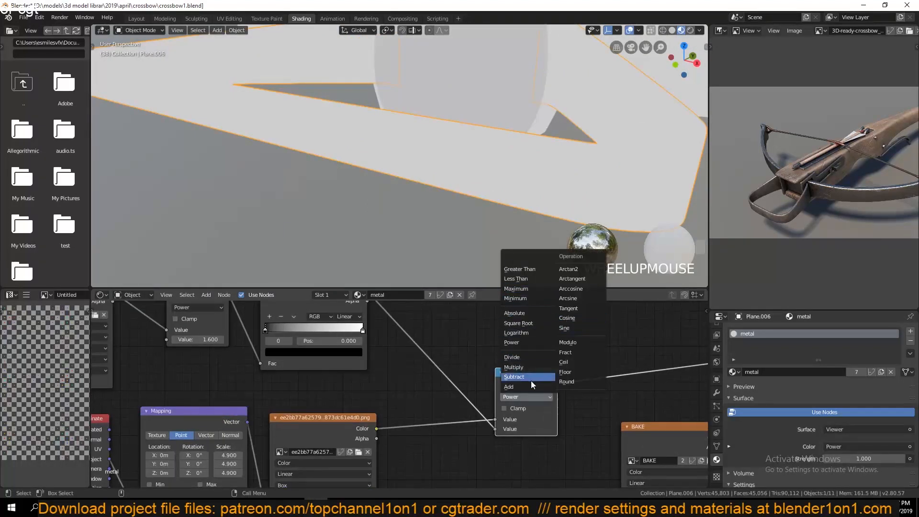
left_click(530, 379)
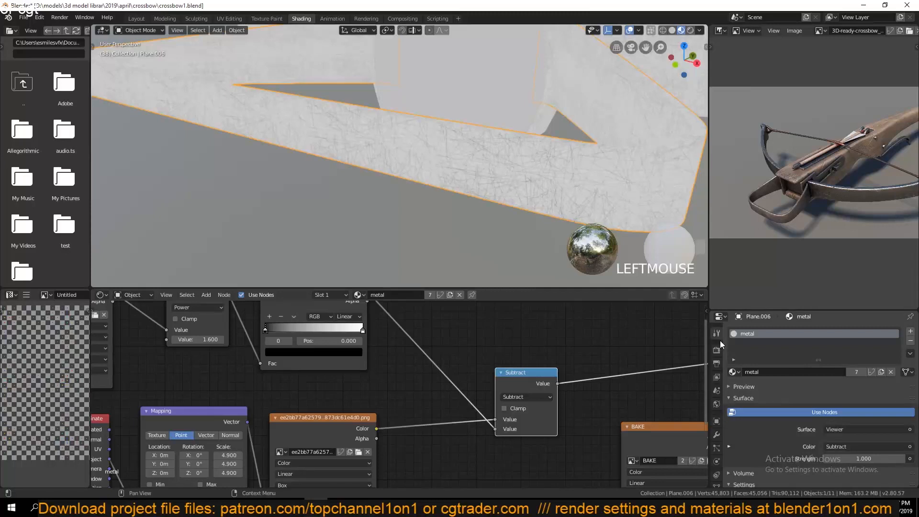
Step: Enable Simplify in the scene's render settings and save the file
left_click(716, 349)
left_click(737, 472)
scroll(864, 421, "down", 5)
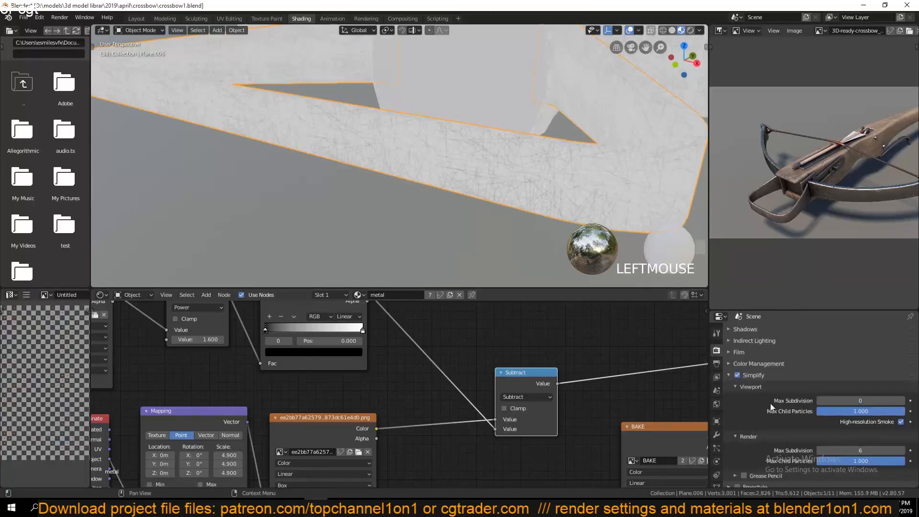
key("ctrl+s")
scroll(455, 211, "down", 2)
middle_click_drag(455, 211, 507, 200)
key("ctrl+s")
Step: Insert an Invert node between the scratch texture and the Subtract node
scroll(520, 404, "up", 3)
left_click_drag(524, 374, 569, 365)
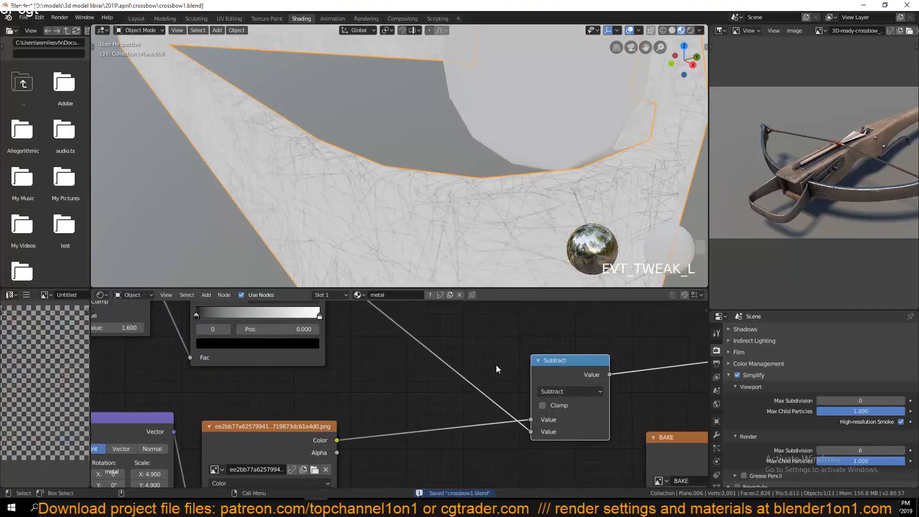
middle_click_drag(414, 372, 450, 386)
mouse_move(449, 395)
left_click(495, 427)
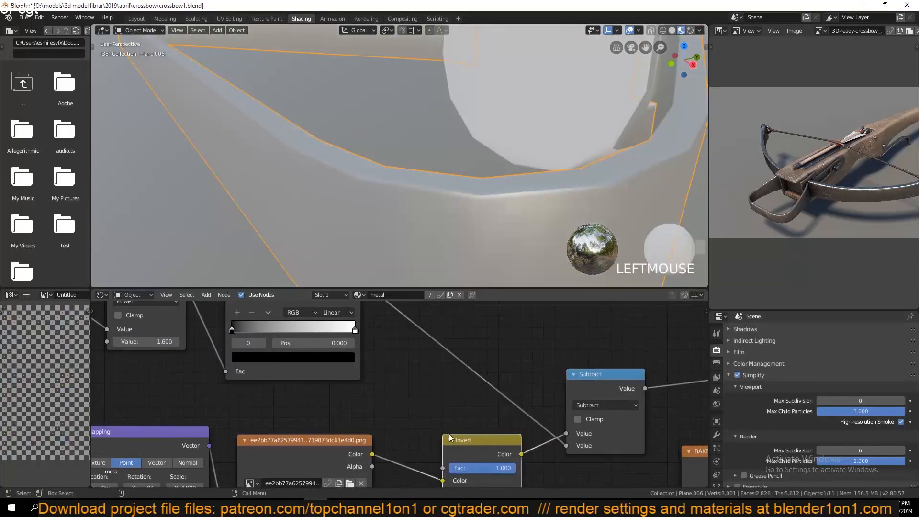
Step: Preview the scratch texture's colour output and the inverted version of it on the model
left_click_drag(470, 422, 469, 421)
left_click(337, 450, "ctrl+shift")
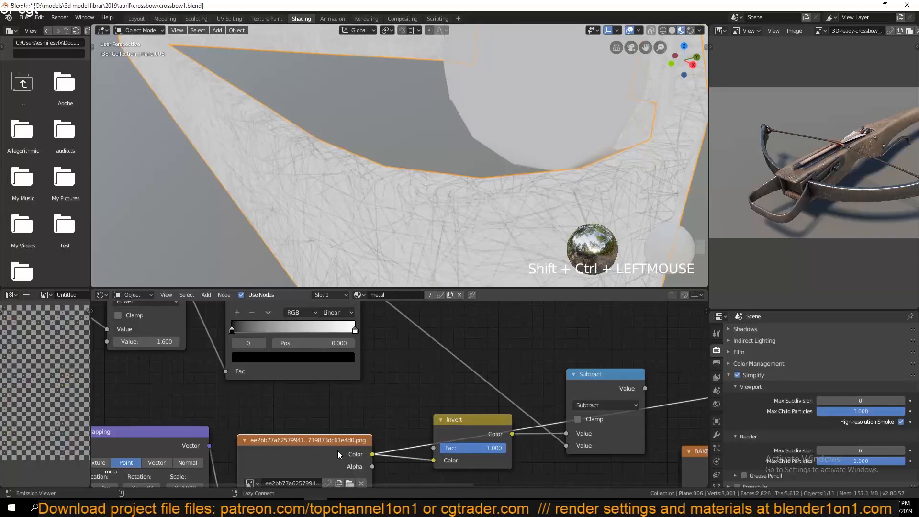
left_click(462, 435, "ctrl+shift")
Step: Remove the Invert node, feed the ColorRamp and scratch texture into Subtract's first and second values respectively, preview the result, and save
left_click(593, 428)
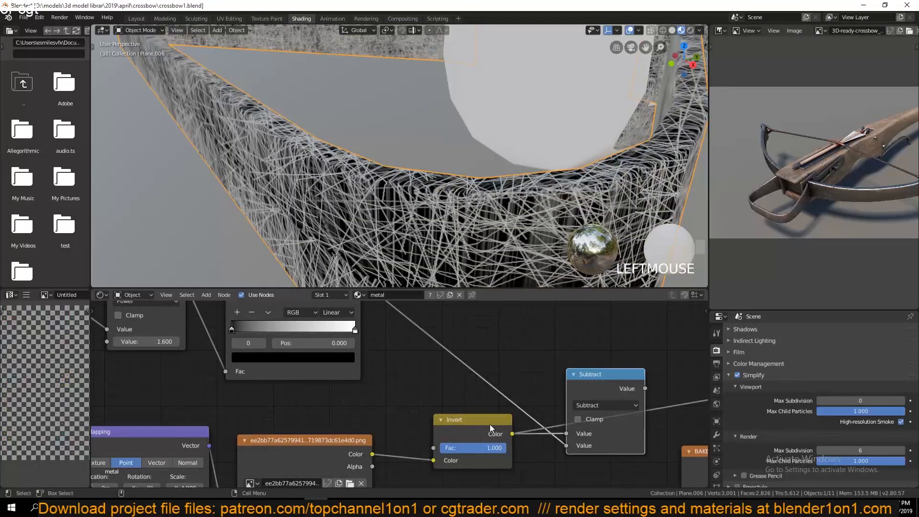
key("Delete")
left_click_drag(372, 454, 510, 443)
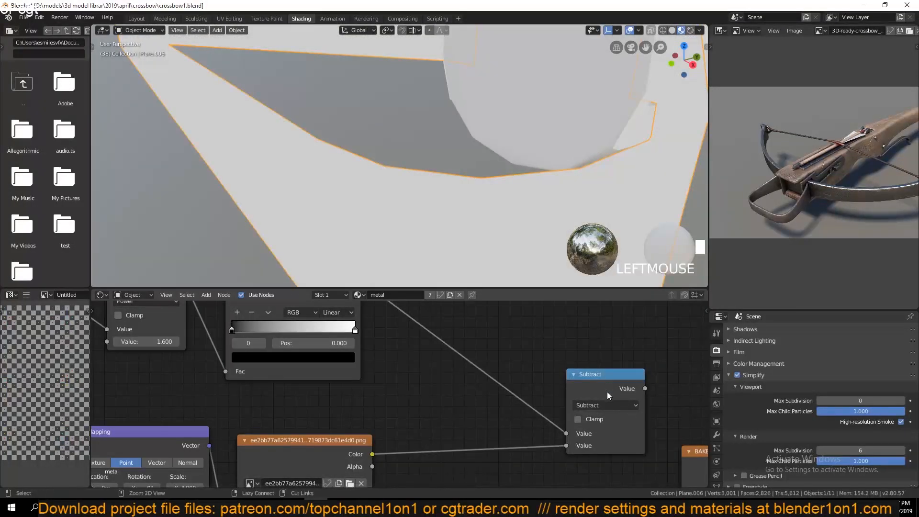
left_click(606, 389, "ctrl+shift")
key("grave")
key("ctrl+s")
Step: Preview the ColorRamp's colour output on the front stirrup
left_click_drag(342, 377, 360, 405)
left_click(327, 325, "ctrl+shift")
key("grave")
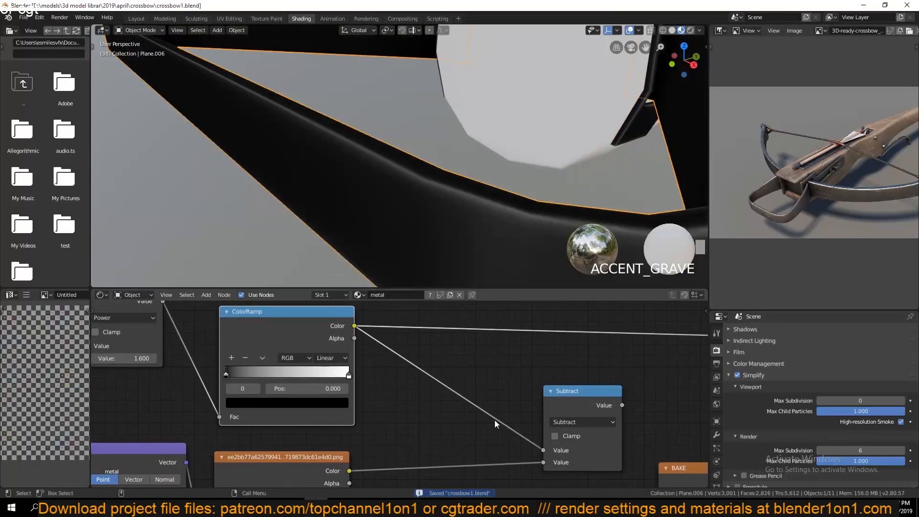
Step: Place an unconnected Invert node beside the ColorRamp and preview the Subtract node's result
left_click(493, 433)
left_click(371, 401)
left_click(563, 406, "ctrl+shift")
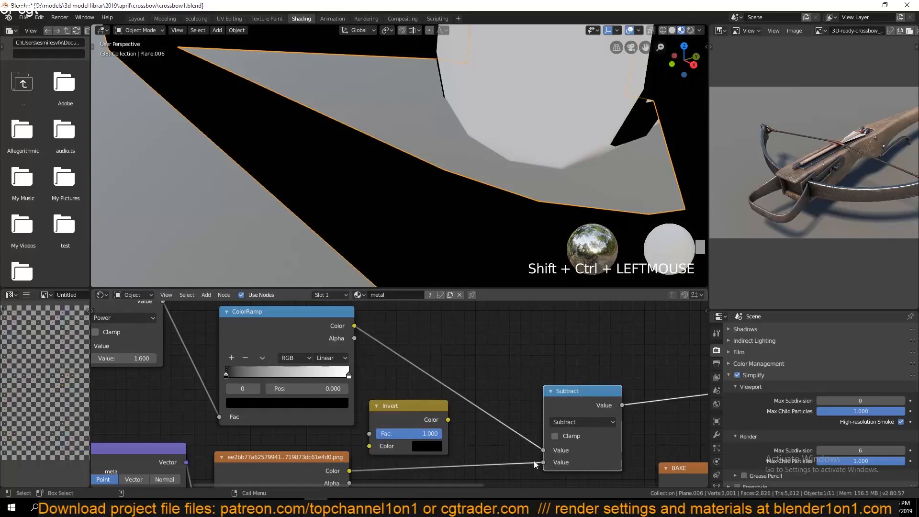
Step: Compare the scratch texture's preview with the Subtract node's result and save the file
middle_click_drag(552, 443, 573, 415)
left_click(338, 437, "ctrl+shift")
left_click(599, 375, "ctrl+shift")
scroll(455, 228, "down", 1)
key("ctrl+s")
Step: Try inserting the Invert node between the ColorRamp and the Subtract node
left_click_drag(256, 344, 263, 344)
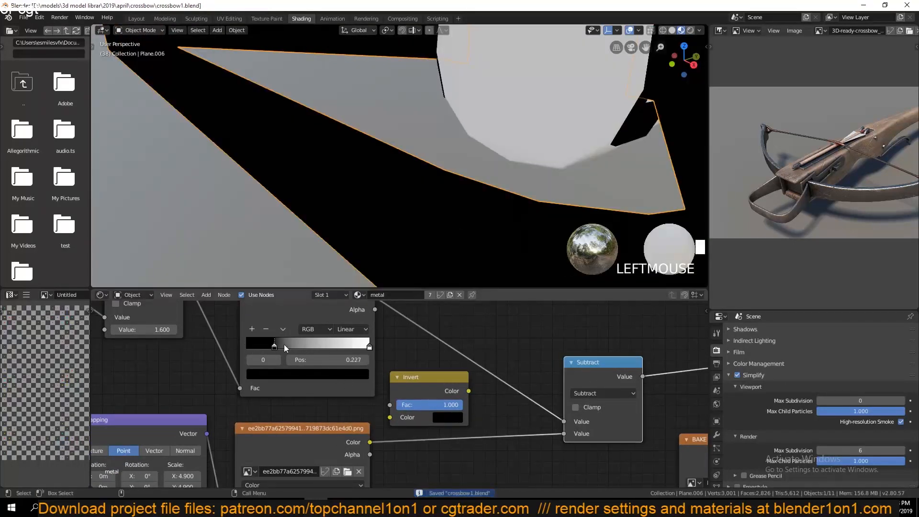
left_click_drag(443, 393, 481, 368)
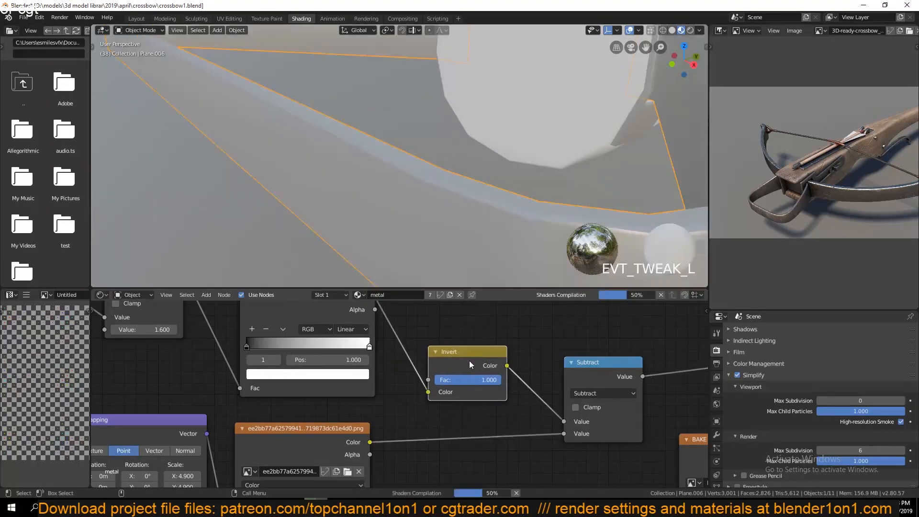
left_click_drag(581, 444, 577, 444)
Step: Try the Invert node between the scratch texture and the Subtract node's second value instead
left_click_drag(483, 381, 470, 439)
middle_click_drag(471, 254, 428, 184)
mouse_move(459, 460)
left_mouse_down()
mouse_move(443, 460)
mouse_move(462, 461)
left_mouse_up()
middle_click_drag(413, 479, 434, 456)
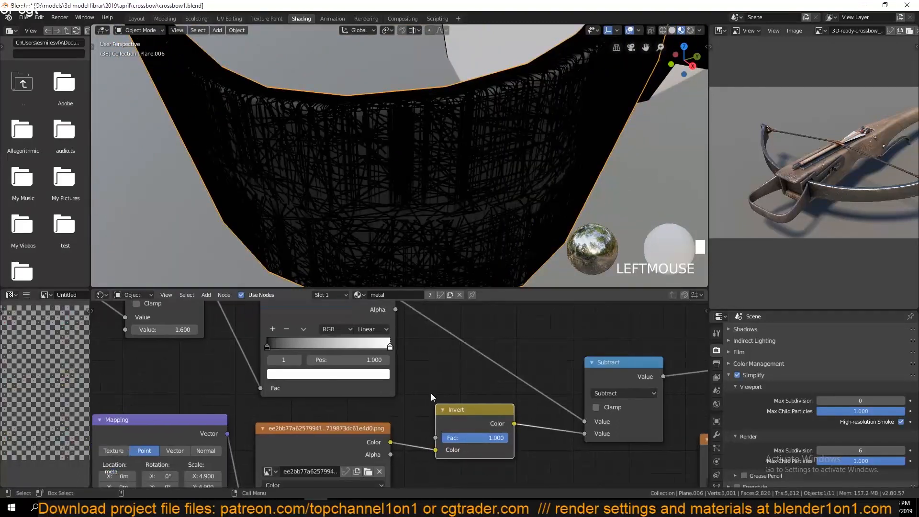
Step: Remove the Invert node while keeping the scratch texture linked to Subtract, and save the file
middle_click_drag(429, 387, 431, 399)
key("ctrl+x")
left_click_drag(585, 444, 589, 446)
key("ctrl+s")
Step: Preview the ColorRamp and narrow its gradient, with the black stop at 0.009 and the white stop at about 0.3
key("grave")
scroll(399, 185, "up", 4)
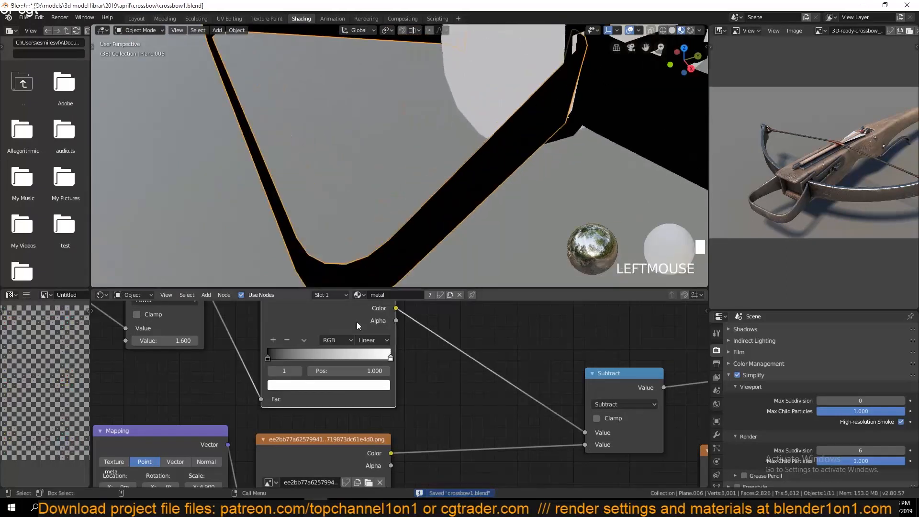
left_click_drag(359, 322, 364, 335, "ctrl+shift")
scroll(371, 204, "up", 1)
middle_click_drag(371, 205, 390, 157)
mouse_move(273, 370)
left_mouse_down()
mouse_move(283, 369)
mouse_move(272, 370)
left_mouse_up()
left_click_drag(393, 370, 277, 369)
scroll(335, 189, "down", 5)
mouse_move(335, 189)
middle_mouse_down()
mouse_move(485, 177)
mouse_move(329, 182)
middle_mouse_up()
key("grave")
middle_click_drag(443, 316, 417, 324)
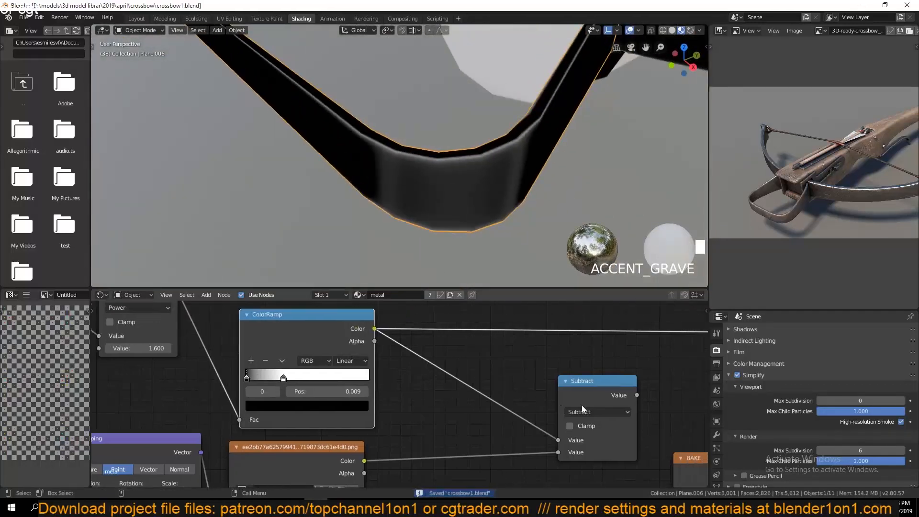
Step: Preview the Subtract node and swap its inputs so the scratch texture feeds the first value and the ColorRamp the second
left_click_drag(591, 393, 574, 381)
left_click(573, 381, "ctrl+shift")
left_click_drag(534, 430, 540, 438)
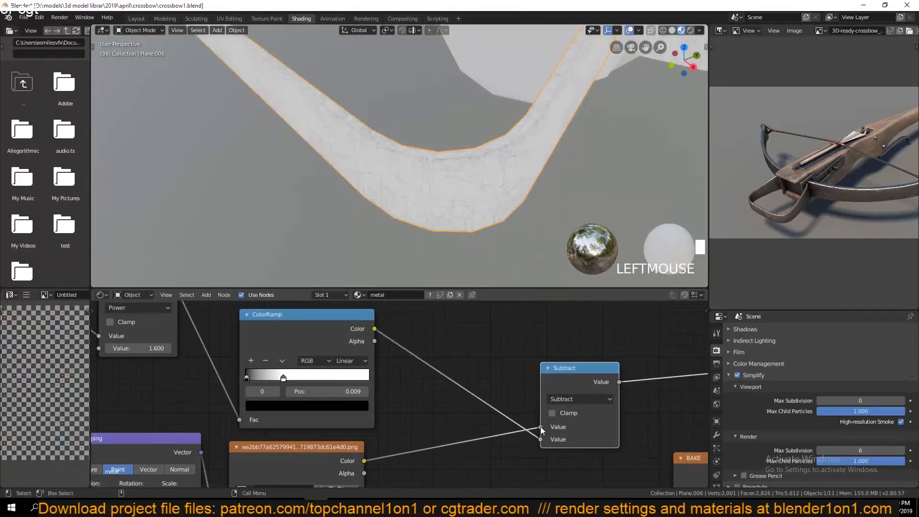
scroll(514, 207, "up", 2)
key("grave")
Step: Move the ColorRamp's black stop to 0.041 and insert an Invert node between the ColorRamp and Subtract's second value
middle_click_drag(250, 381, 271, 382)
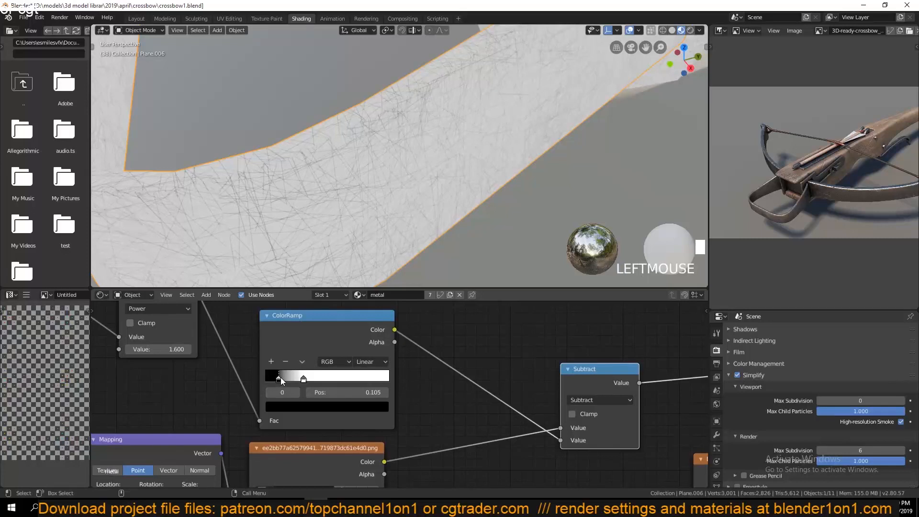
mouse_move(279, 379)
left_mouse_down()
mouse_move(350, 379)
mouse_move(276, 381)
left_mouse_up()
left_click(494, 407)
left_click(446, 370)
Step: Set the Power node's value to 1.180 and move the ColorRamp's white stop to 0.123
middle_click_drag(313, 191, 325, 238)
scroll(335, 188, "up", 3)
mouse_move(165, 349)
left_mouse_down()
mouse_move(144, 349)
mouse_move(155, 349)
left_mouse_up()
key("grave")
scroll(299, 186, "up", 8)
left_click(350, 378)
left_click_drag(350, 378, 281, 378)
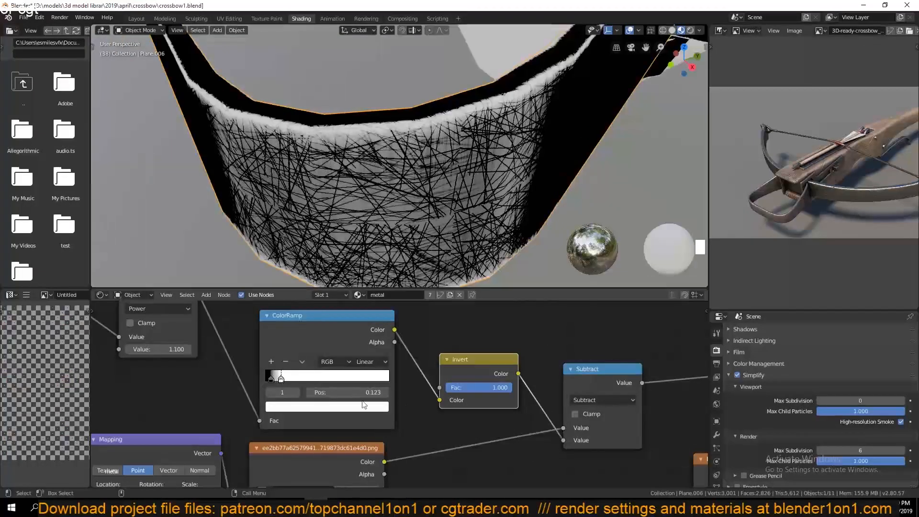
left_click_drag(176, 349, 179, 350)
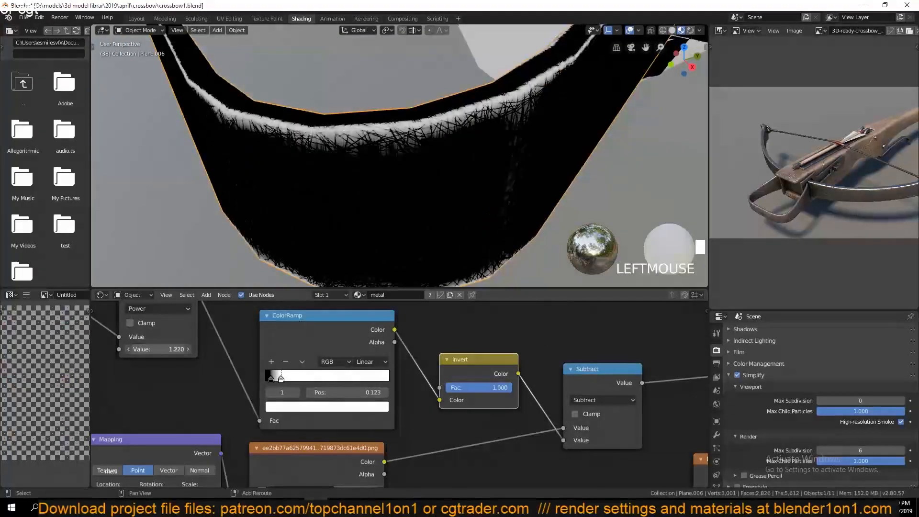
Step: Move the ColorRamp's white stop to about 0.3, lighten its black stop to a very dark grey, and save the file
scroll(274, 183, "down", 3)
key("grave")
scroll(451, 210, "up", 8)
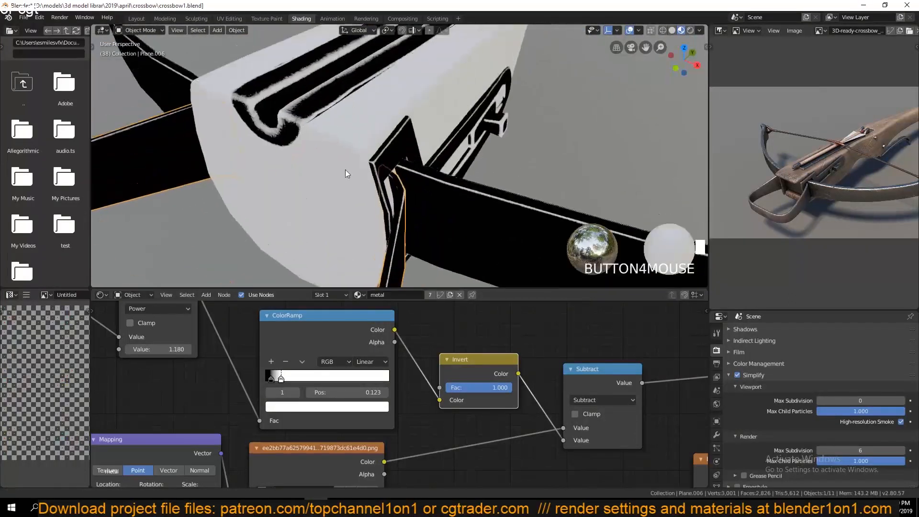
scroll(451, 210, "up", 2)
key("grave")
key("ctrl+s")
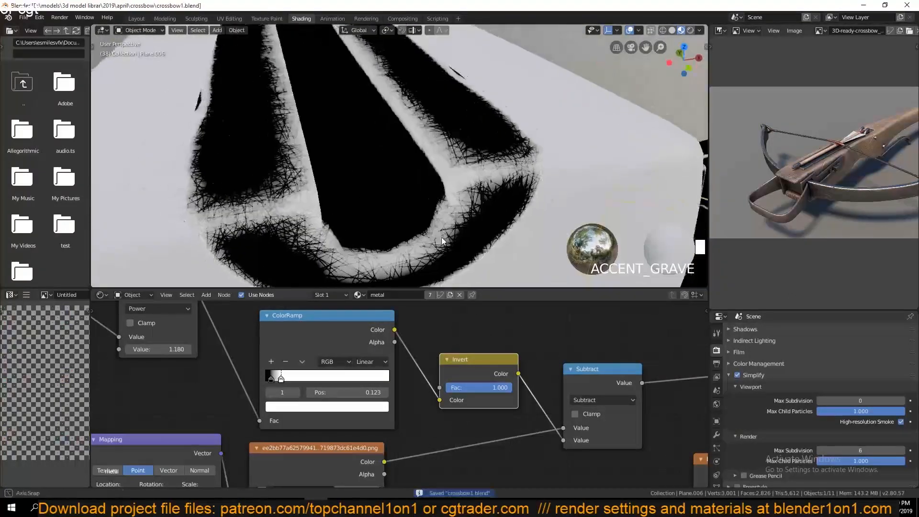
left_click_drag(283, 379, 303, 380)
left_click(271, 379)
left_click(298, 405)
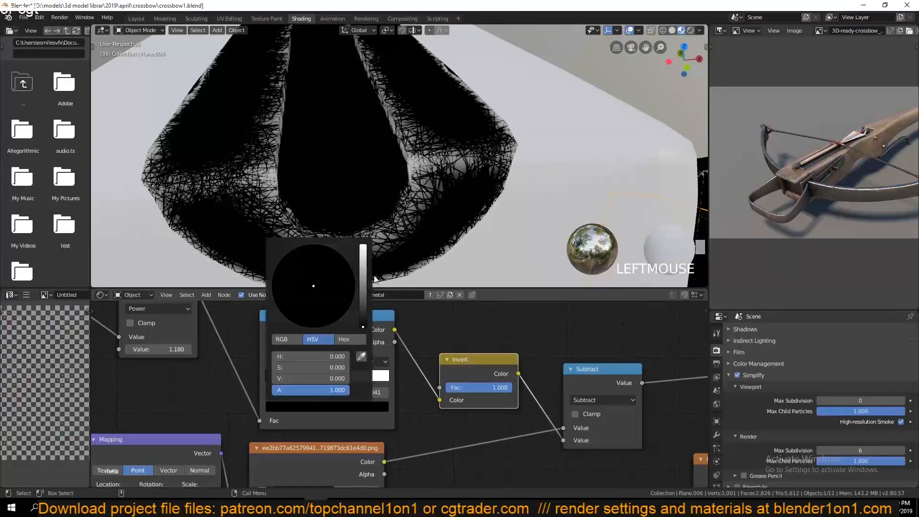
middle_click_drag(405, 407, 669, 329)
key("ctrl+s")
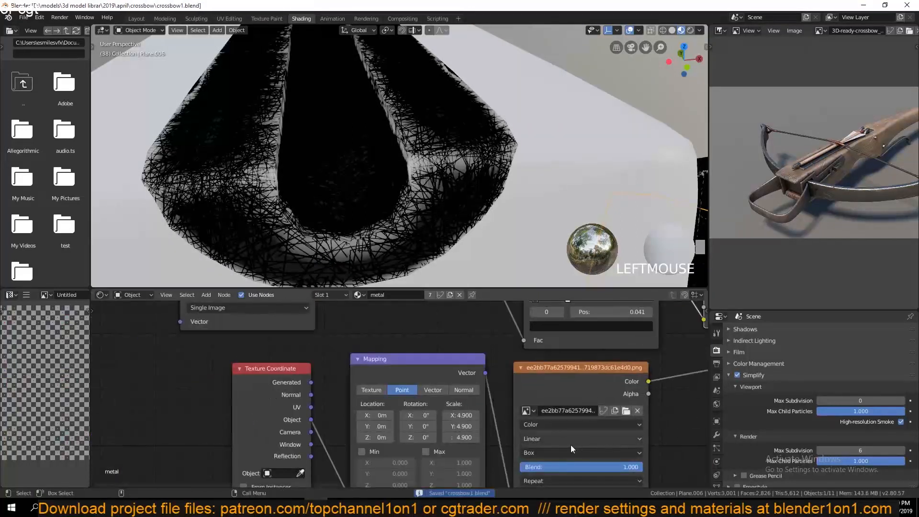
Step: Set the scratch texture's Mapping scale to 12.2 on all axes and load scratchmap.png as its image
middle_click_drag(572, 447, 578, 432)
left_click_drag(467, 402, 507, 423)
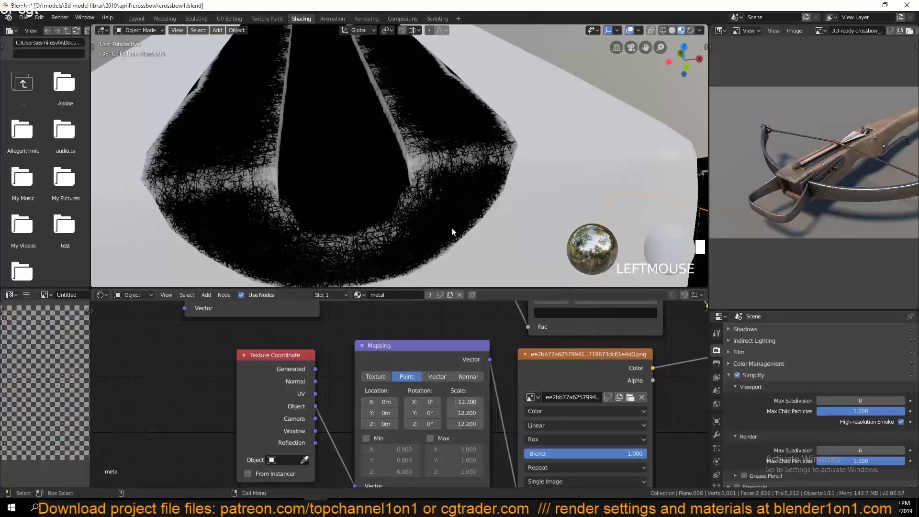
left_click(630, 398)
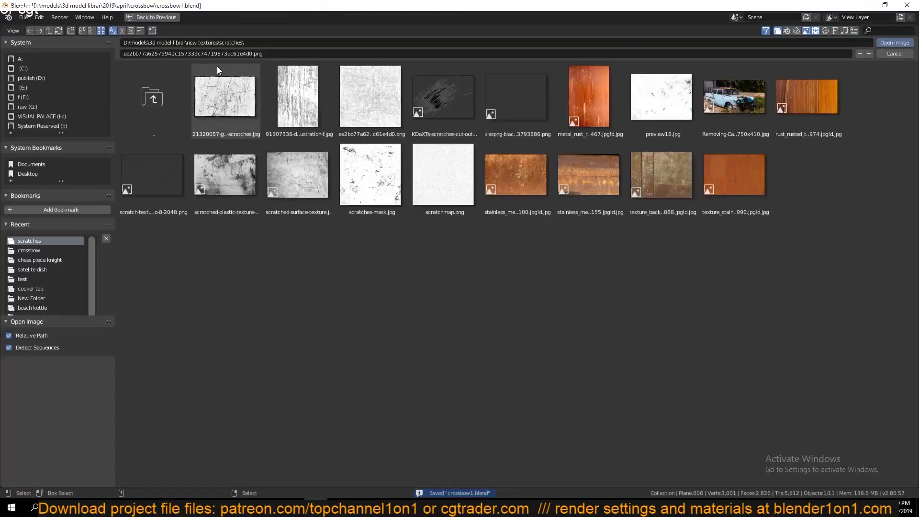
double_click(419, 168)
Step: Move the ColorRamp's white stop to 0.568 and its dark stop to 0.082, and save the file
scroll(402, 221, "up", 4)
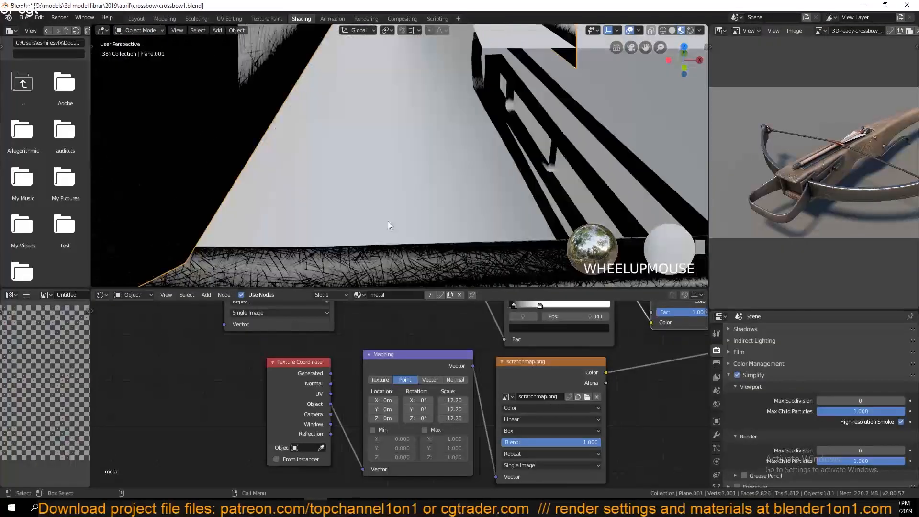
scroll(387, 221, "down", 3)
left_click(444, 409)
middle_click_drag(489, 246, 452, 224)
scroll(523, 171, "down", 6)
scroll(452, 224, "up", 4)
middle_click_drag(551, 384, 538, 442)
left_click_drag(527, 363, 554, 363)
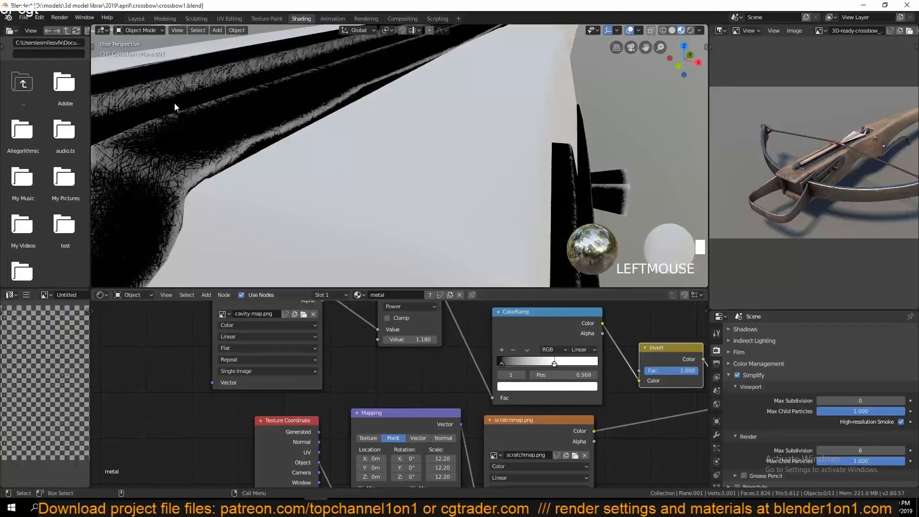
middle_click_drag(174, 103, 340, 174)
left_click_drag(501, 364, 505, 363)
mouse_move(478, 249)
middle_mouse_down()
mouse_move(457, 176)
mouse_move(500, 268)
mouse_move(464, 259)
middle_mouse_up()
key("ctrl+s")
Step: Add a second ColorRamp node on the link from the Subtract node's output to the Viewer
middle_click_drag(521, 346, 149, 381)
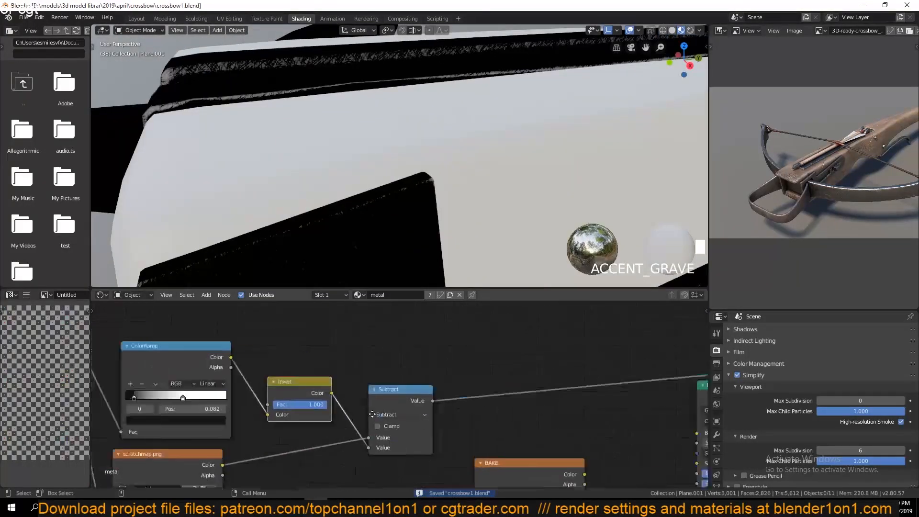
middle_click_drag(509, 417, 380, 378)
middle_click_drag(442, 343, 418, 363)
key("shift+a")
mouse_move(407, 364)
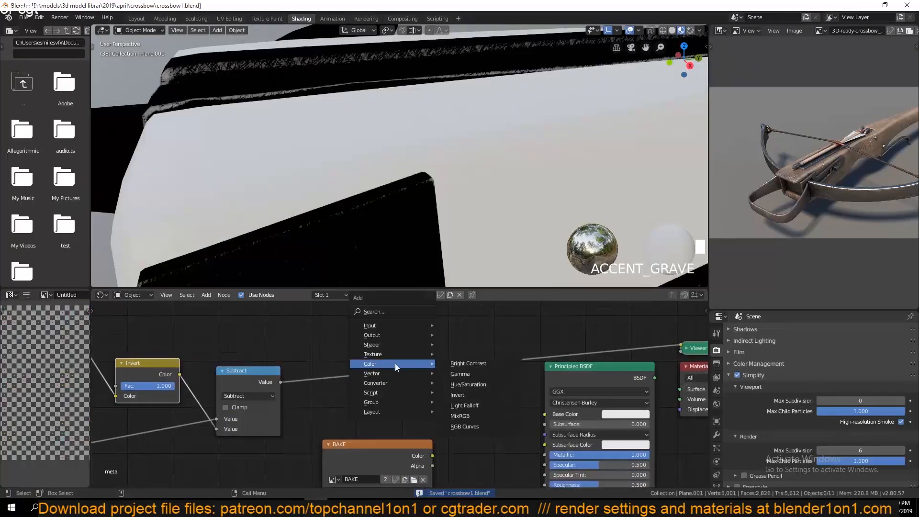
mouse_move(377, 384)
left_click(449, 373)
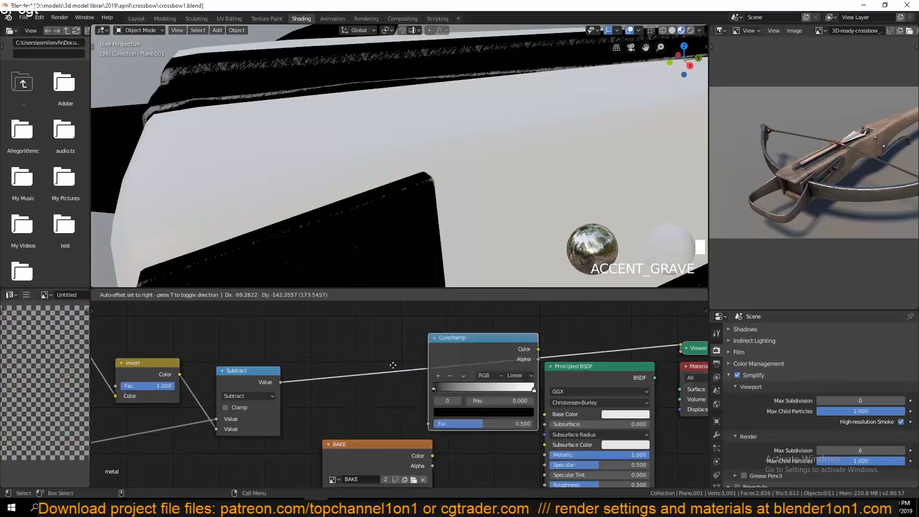
left_click(316, 377)
Step: Colour the new ColorRamp's black stop a dark desaturated blue and its white stop a muted grey-blue
middle_click_drag(346, 197, 416, 206)
scroll(416, 206, "down", 1)
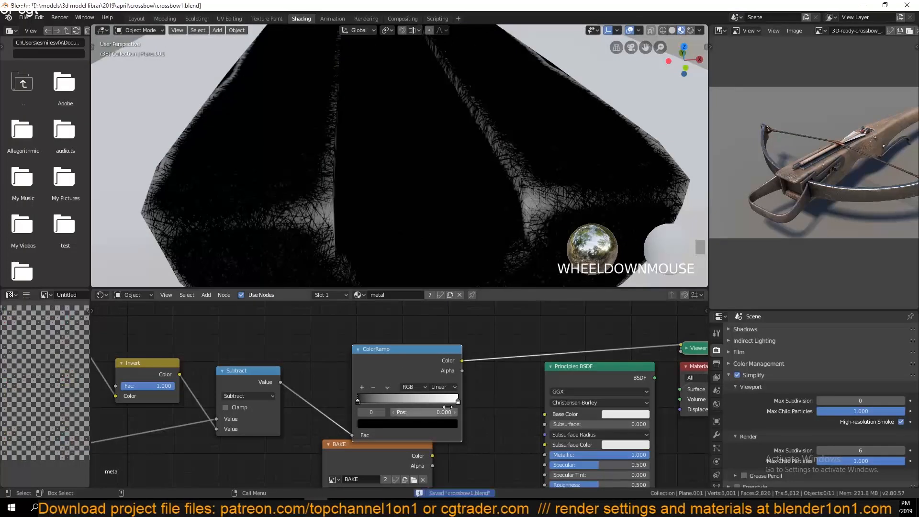
left_click(389, 424)
left_click(435, 330)
left_click(403, 319)
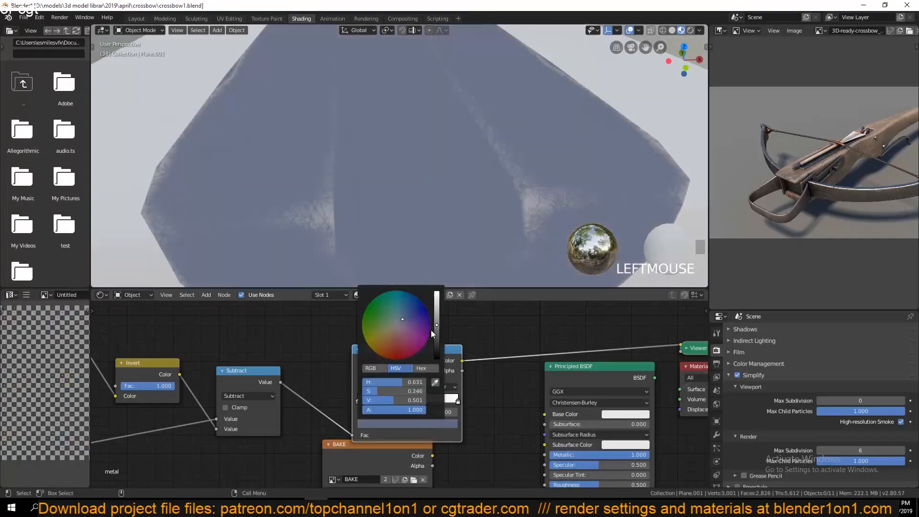
left_click_drag(436, 330, 436, 350)
left_click(441, 425)
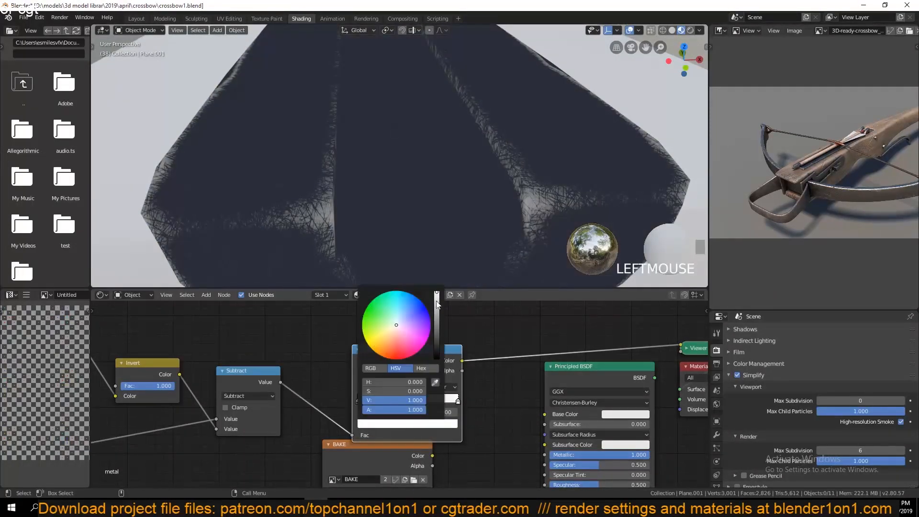
left_click(436, 316)
left_click(390, 310)
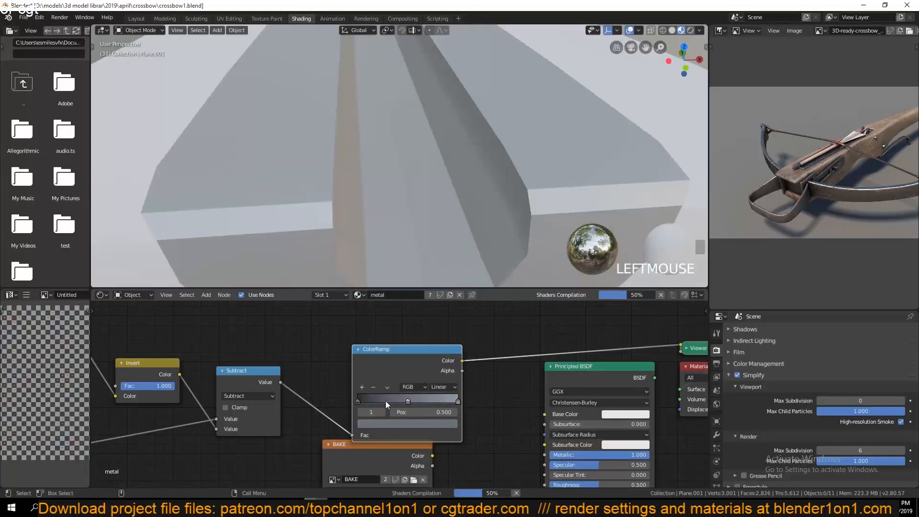
Step: Give the new ColorRamp a pale beige stop toward the light end and a darker blue-grey stop at 0.409
left_click(391, 423)
left_click_drag(435, 339, 436, 299)
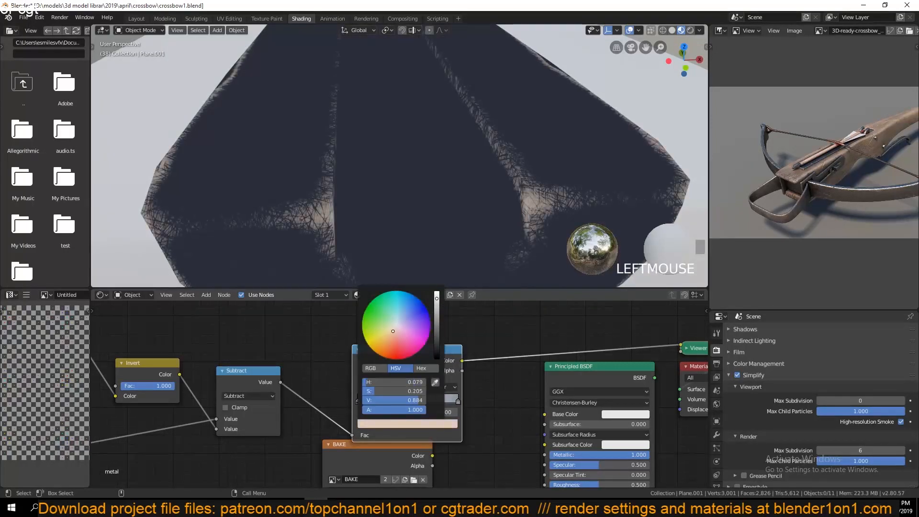
left_click(418, 397)
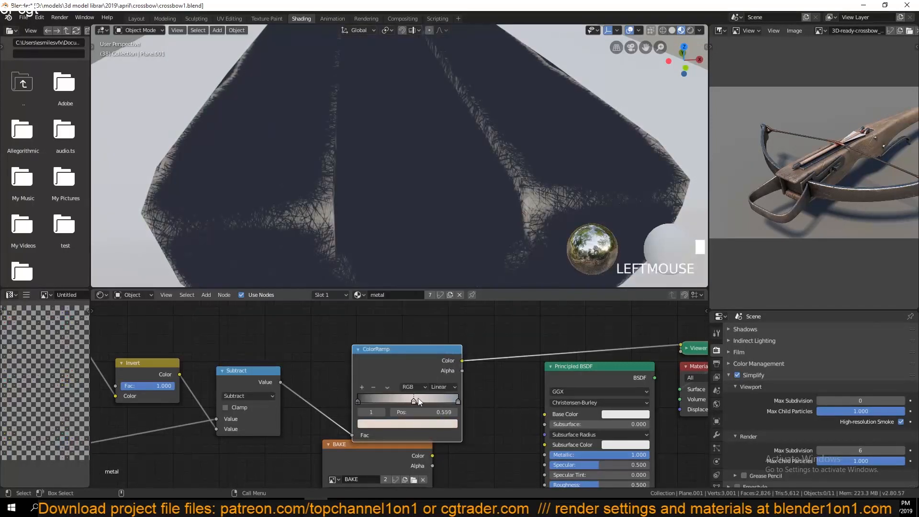
left_click(399, 423)
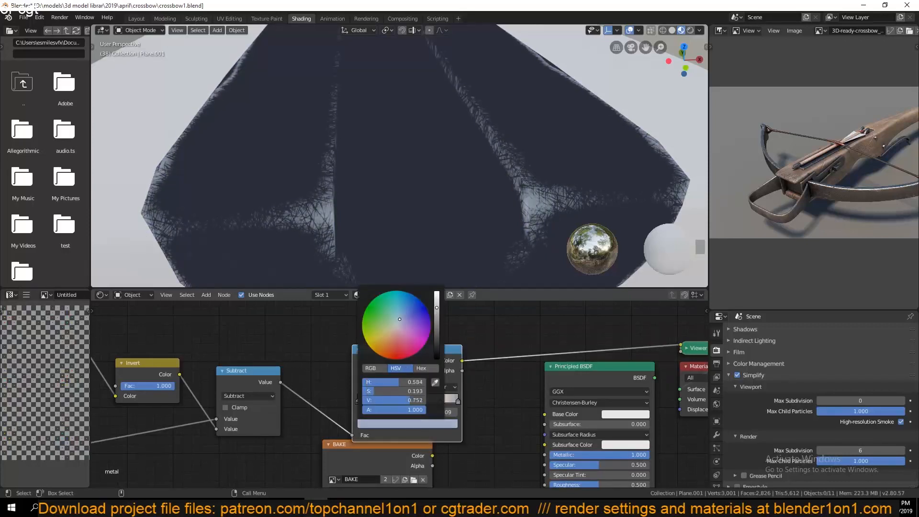
left_click_drag(436, 308, 436, 327)
Step: Connect the new ColorRamp's colour to the Principled BSDF's Base Color and preview the full shader
middle_click_drag(524, 406, 490, 402)
left_click_drag(428, 356, 476, 399)
left_click(557, 378, "ctrl+shift")
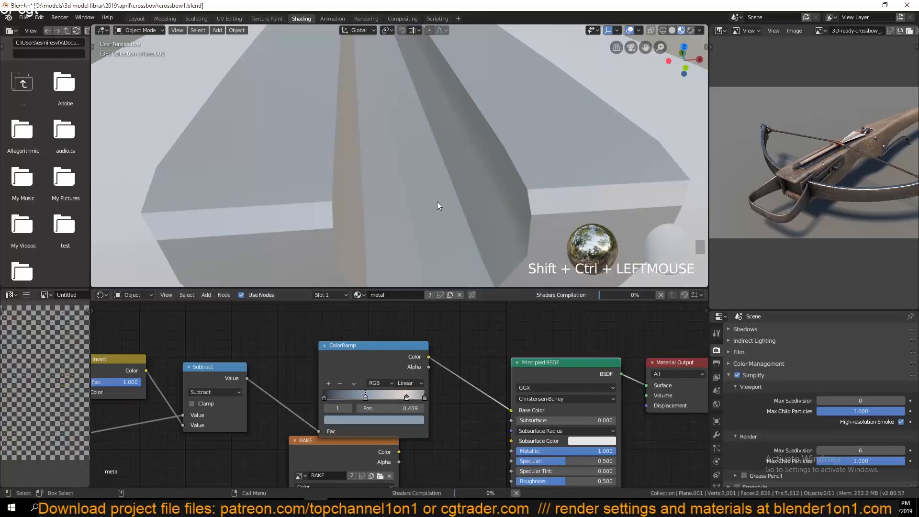
Step: Select the grooved metal rail, save the file, and disable Simplify in the scene's render settings
scroll(440, 200, "down", 6)
scroll(478, 191, "up", 4)
key("grave")
middle_click_drag(478, 191, 450, 214)
left_click(458, 187)
right_click(458, 186)
key("ctrl+s")
left_click(716, 435)
left_click(716, 350)
left_click(740, 375)
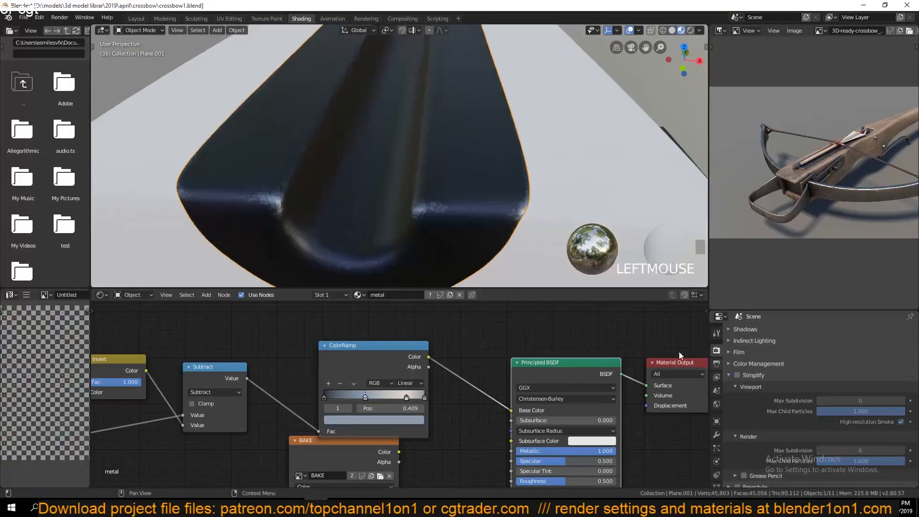
Step: Examine the worn, scratched edges of the grooved rail from several angles and compare them with the crossbow reference image
left_click(488, 275)
middle_click_drag(488, 275, 430, 261)
scroll(307, 209, "down", 2)
middle_click_drag(307, 209, 326, 190)
scroll(431, 145, "down", 4)
scroll(330, 190, "up", 2)
scroll(815, 170, "up", 5)
scroll(425, 186, "up", 2)
middle_click_drag(316, 126, 394, 187)
scroll(394, 187, "up", 5)
middle_click_drag(381, 476, 363, 480)
key("grave")
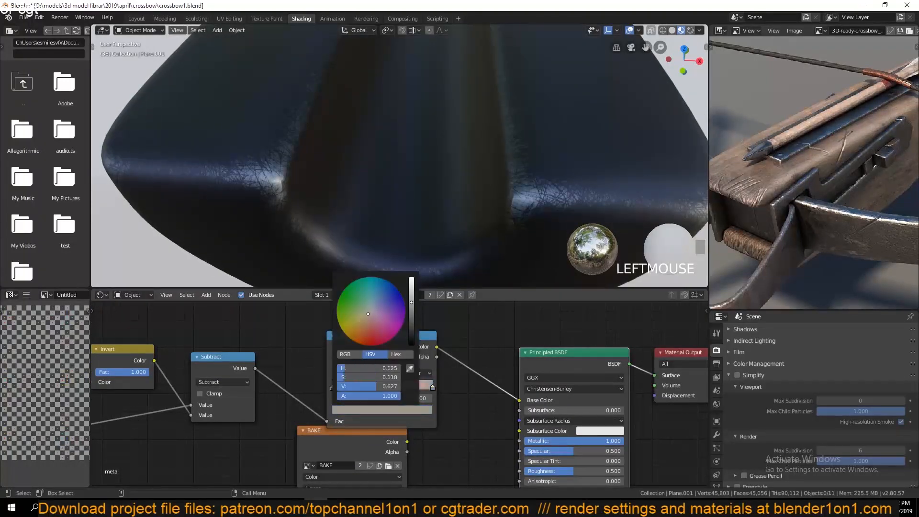
Step: Tint the base-colour ramp's 0.409 stop pale grey, give its 0.000 stop a dark purplish grey, and save the file
left_click_drag(366, 316, 377, 308)
left_click(378, 410)
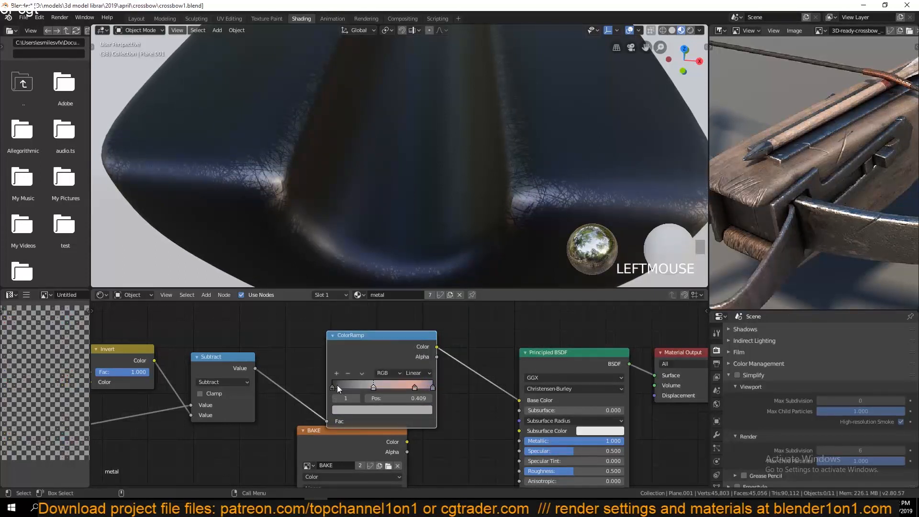
left_click(337, 386)
left_click(356, 409)
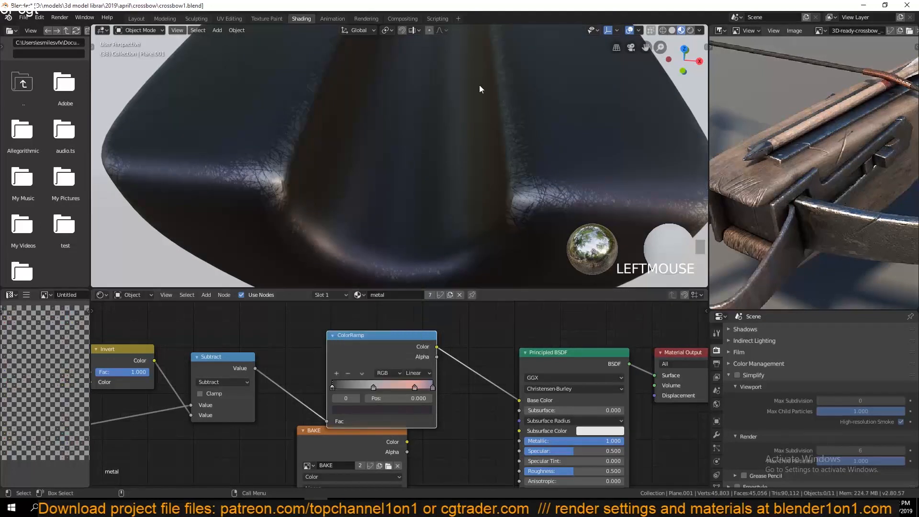
scroll(478, 84, "down", 6)
middle_click_drag(478, 84, 406, 193)
key("ctrl+s")
key("grave")
scroll(404, 193, "up", 6)
middle_click_drag(417, 412, 398, 355)
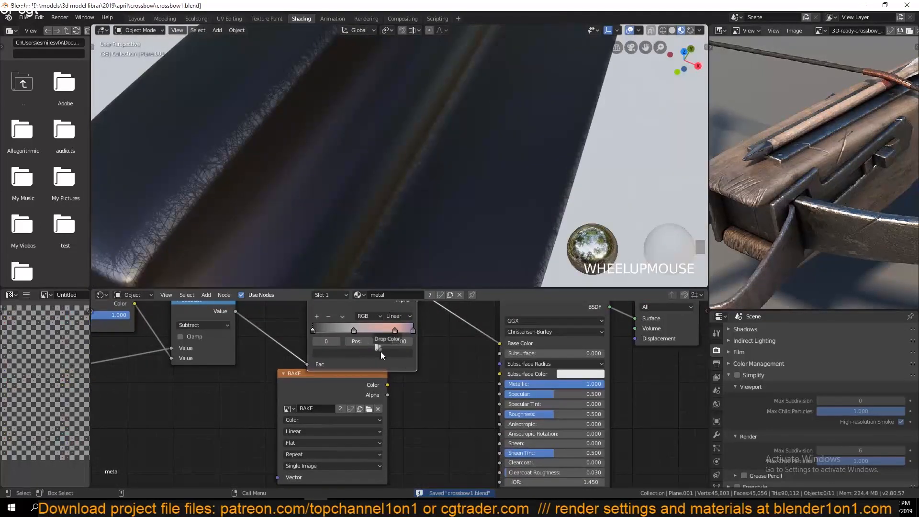
left_click_drag(381, 355, 389, 357)
Step: Move the BAKE texture node aside, connect the Subtract value to the Principled BSDF's Roughness, and save
middle_click_drag(431, 379, 405, 412)
left_click_drag(283, 410, 264, 448)
middle_click_drag(199, 337, 197, 319)
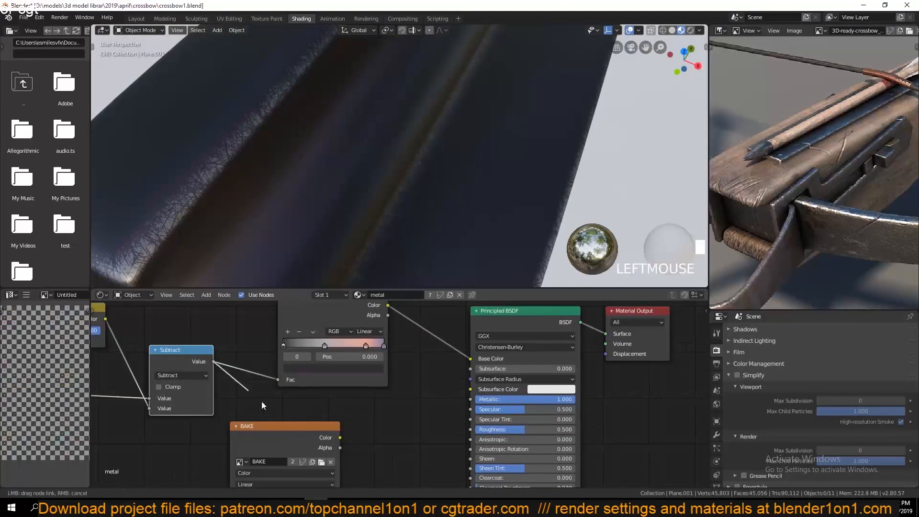
left_click_drag(261, 406, 470, 429)
key("grave")
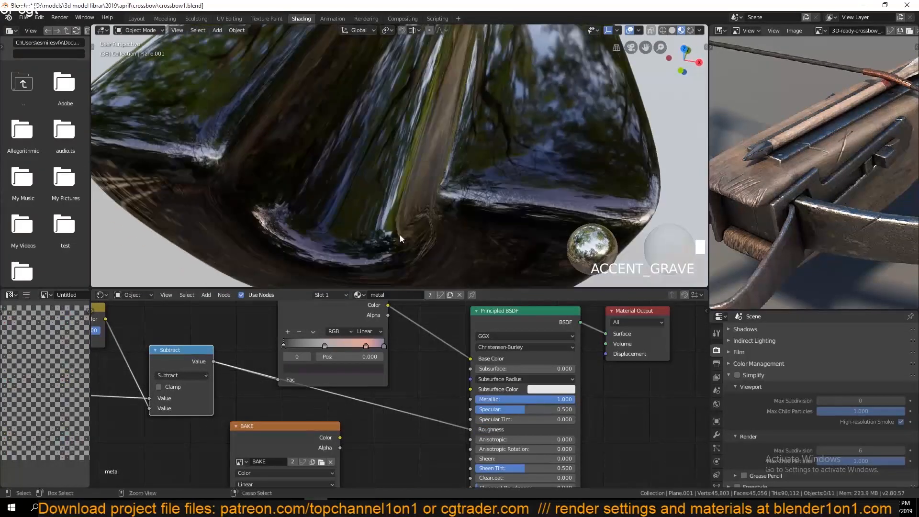
key("ctrl+s")
Step: Insert a second ColorRamp between the Subtract node and the Roughness input and flip its gradient
left_click_drag(334, 369, 348, 334)
key("shift+a")
mouse_move(374, 398)
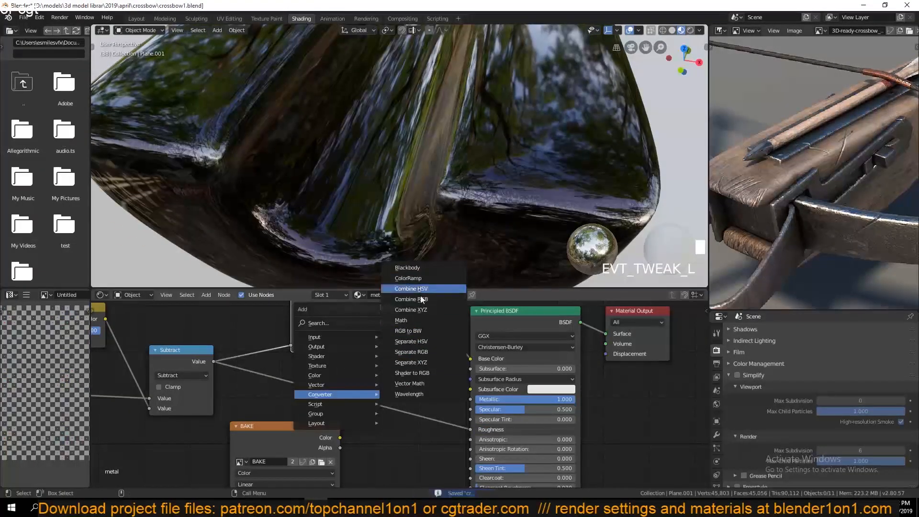
left_click(408, 278)
left_click(284, 429)
left_click(384, 414)
left_click(330, 416)
left_click(342, 425)
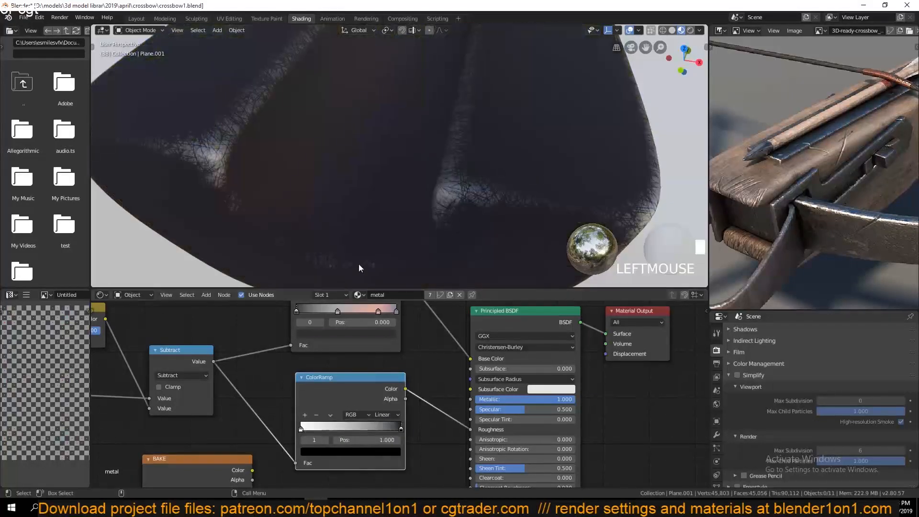
Step: Shift the roughness ramp's black stop toward the light end, lighten it to grey, and save the file
scroll(377, 255, "up", 2)
scroll(377, 254, "down", 2)
left_click_drag(319, 422, 324, 421)
left_click(307, 451)
mouse_move(380, 330)
left_mouse_down()
mouse_move(380, 352)
mouse_move(379, 343)
left_mouse_up()
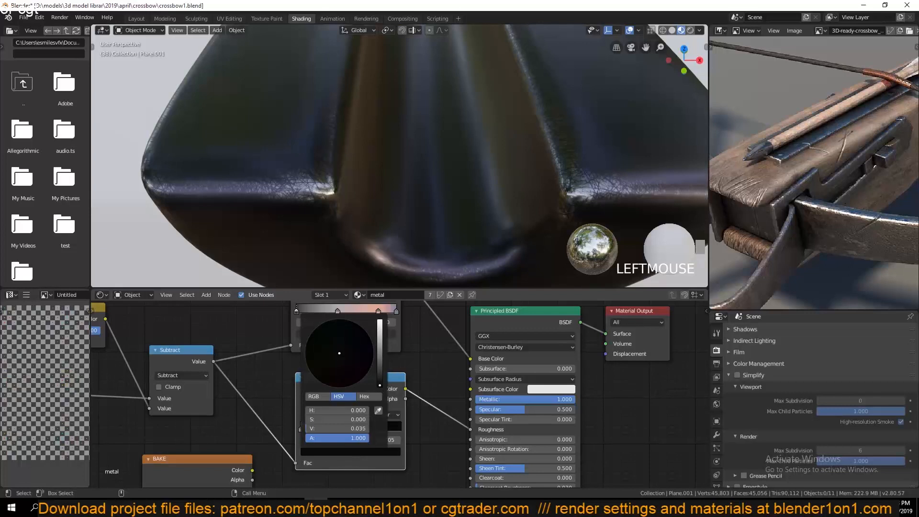
scroll(444, 179, "down", 7)
middle_click_drag(444, 179, 397, 119)
scroll(416, 168, "up", 2)
scroll(415, 167, "down", 2)
scroll(396, 139, "up", 3)
key("ctrl+s")
Step: Set the first stop of the cavity ColorRamp before the Invert node to position 0.041, checking the edge wear, and save
middle_click_drag(351, 354, 617, 388)
middle_click_drag(189, 363, 420, 381)
scroll(420, 380, "up", 3)
left_click_drag(456, 368, 397, 365)
scroll(421, 239, "down", 3)
middle_click_drag(427, 240, 420, 240)
scroll(421, 239, "up", 4)
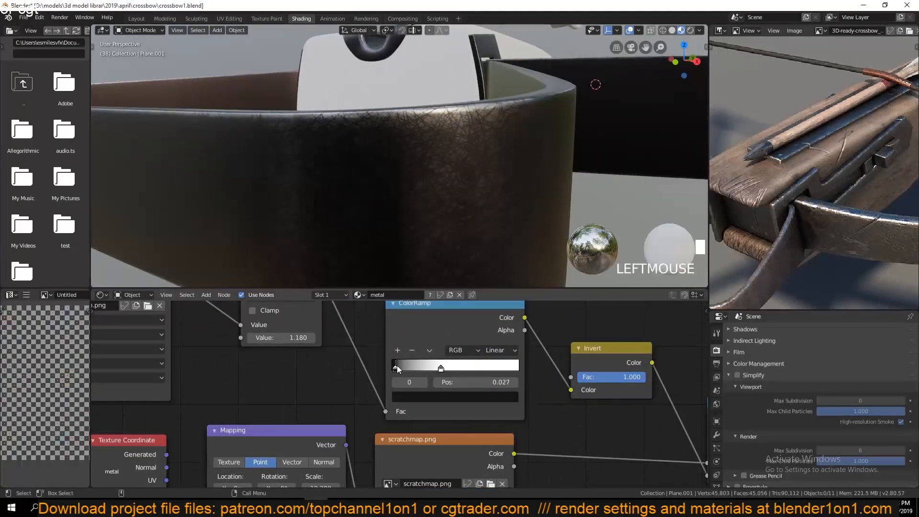
left_click_drag(397, 366, 399, 366)
scroll(401, 244, "down", 5)
middle_click_drag(402, 234, 396, 256)
scroll(453, 234, "up", 5)
middle_click_drag(453, 233, 458, 235)
scroll(514, 399, "down", 4)
key("ctrl+s")
Step: Make room in the node tree by moving the two output ColorRamps and the Principled BSDF away from the Subtract node
middle_click_drag(513, 399, 436, 391)
middle_click_drag(205, 415, 257, 377)
left_click_drag(207, 367, 433, 473)
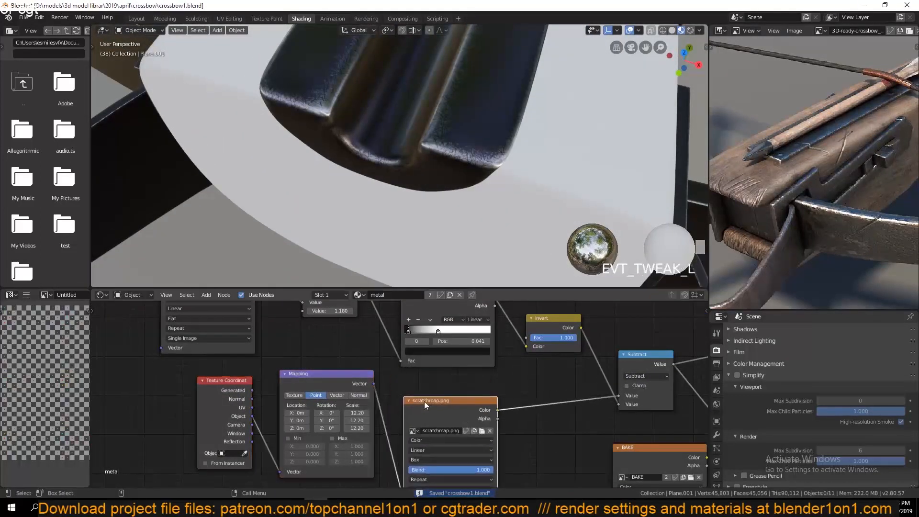
middle_click_drag(424, 401, 390, 325)
scroll(320, 443, "down", 4)
left_click_drag(202, 338, 458, 434)
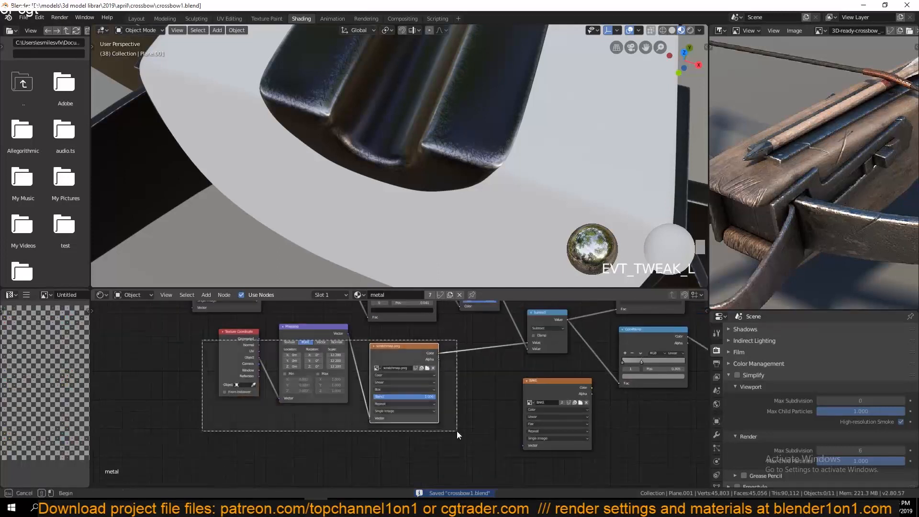
middle_click_drag(521, 395, 336, 433)
scroll(335, 432, "down", 3)
left_click_drag(415, 319, 569, 454)
mouse_move(549, 341)
left_mouse_down()
mouse_move(626, 343)
mouse_move(558, 339)
left_mouse_up()
left_click_drag(627, 319, 415, 442)
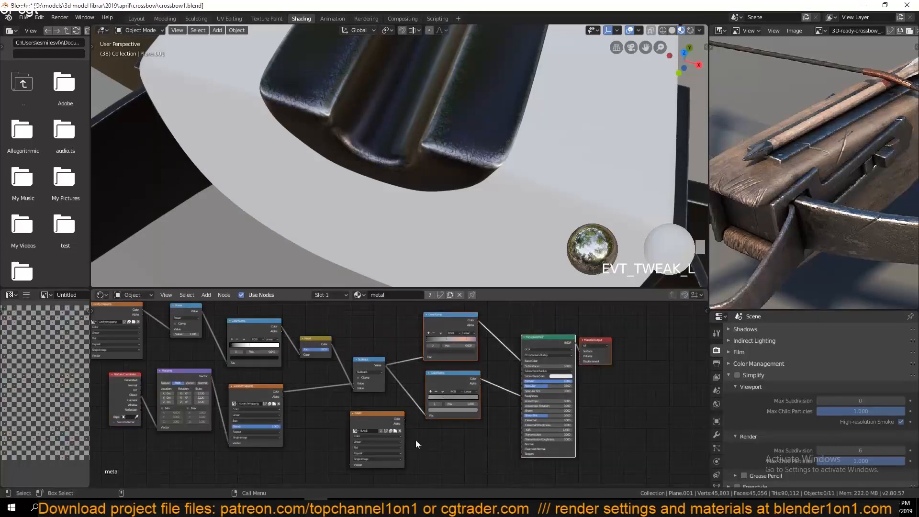
left_click_drag(426, 399, 543, 371)
Step: Move the scratchmap.png branch below the cavity nodes, shift the BAKE node aside, and save
left_click_drag(244, 463, 130, 394)
left_click_drag(102, 375, 249, 463)
left_click_drag(254, 413, 195, 474)
middle_click_drag(322, 429, 477, 358)
left_click_drag(531, 351, 664, 389)
middle_click_drag(424, 390, 416, 424)
key("ctrl+s")
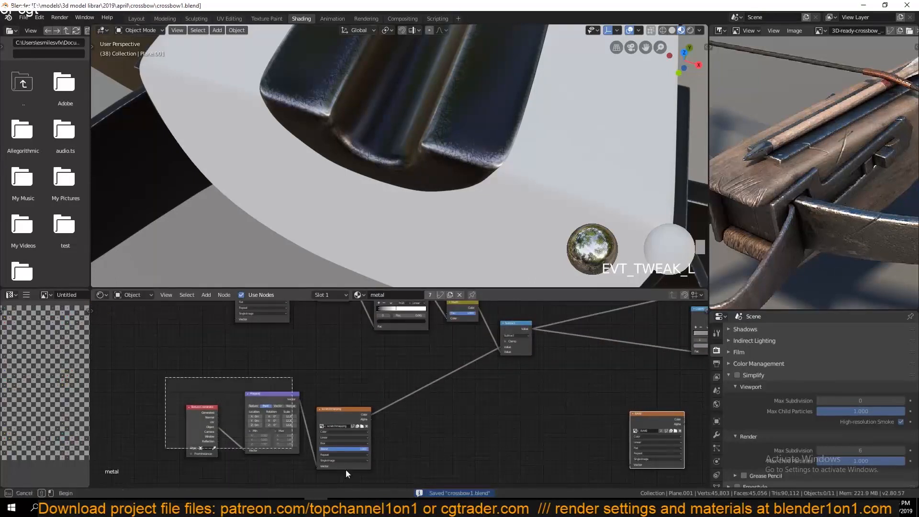
Step: Duplicate the Texture Coordinate, Mapping and scratchmap.png nodes, place the copies below the originals, and save
left_click_drag(346, 470, 366, 478)
left_click_drag(342, 420, 339, 372)
key("shift+d")
left_click(343, 447)
scroll(431, 247, "down", 3)
middle_click_drag(431, 247, 393, 191, "shift")
scroll(345, 107, "down", 3)
scroll(345, 106, "up", 4)
scroll(392, 191, "up", 3)
mouse_move(402, 201)
middle_mouse_down("shift")
mouse_move(384, 123)
mouse_move(412, 206)
middle_mouse_up("shift")
key("ctrl+s")
Step: Preview the duplicated scratchmap.png texture on the model and set its Mapping scale to 4.700 on all axes
middle_click_drag(395, 382, 432, 482)
scroll(309, 335, "up", 1)
middle_click_drag(309, 335, 317, 357)
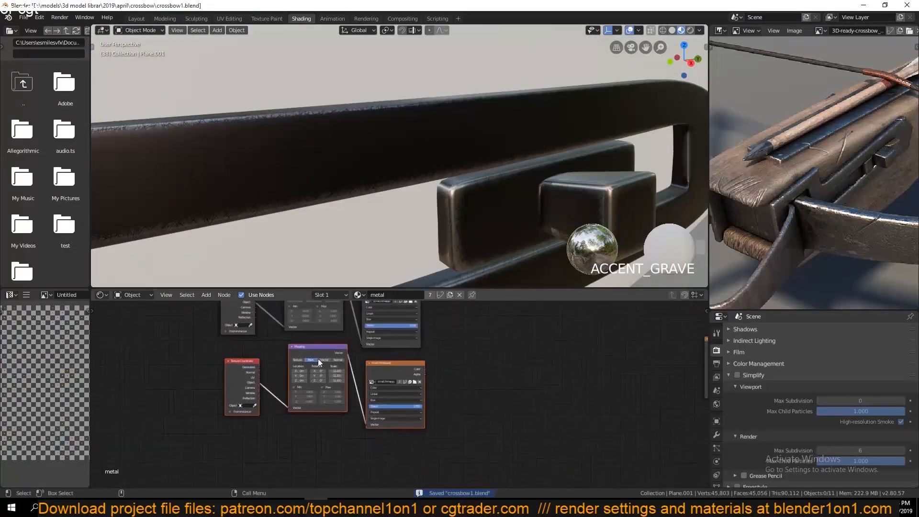
scroll(354, 361, "up", 2)
left_click(391, 364)
left_click(387, 353, "ctrl+shift")
scroll(342, 341, "up", 3)
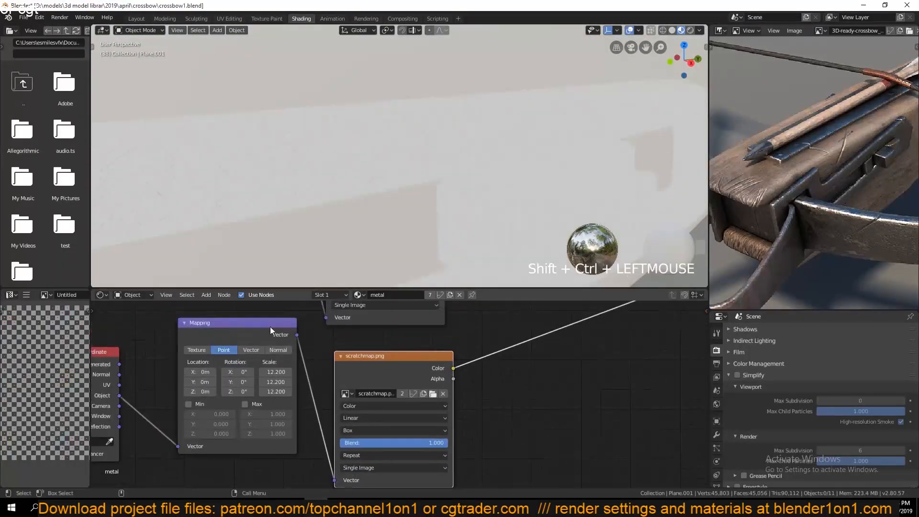
left_click_drag(270, 326, 265, 359)
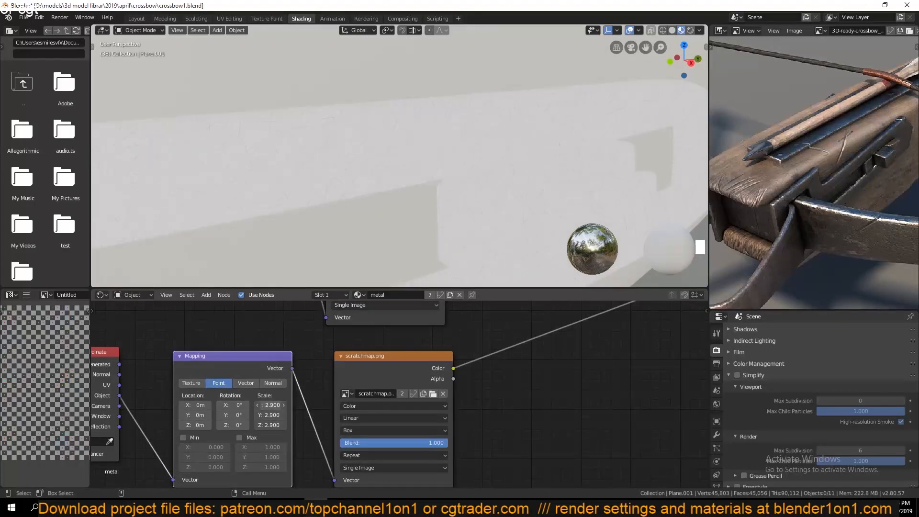
scroll(392, 394, "down", 10)
Step: Move the duplicated scratch texture branch further below the original one and save the file
middle_click_drag(447, 380, 336, 437)
scroll(336, 438, "up", 2)
scroll(335, 438, "up", 3)
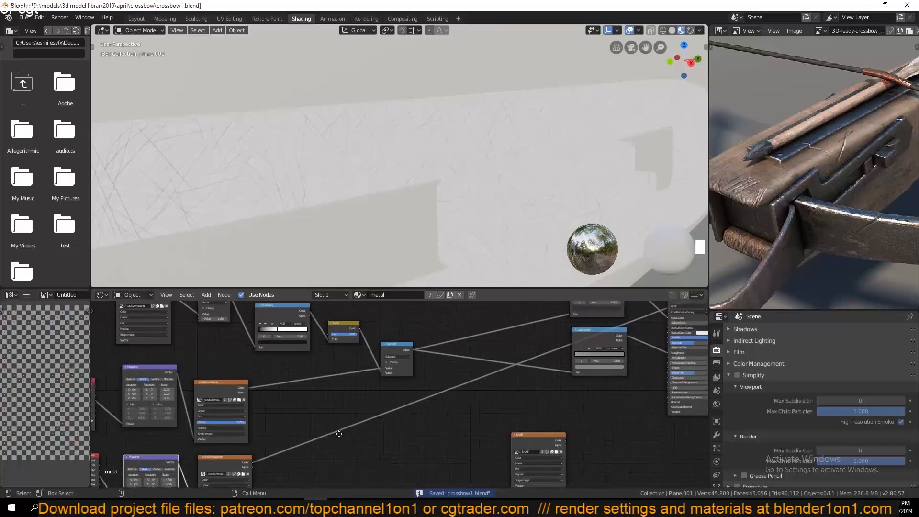
middle_click_drag(380, 361, 376, 384)
middle_click_drag(311, 377, 379, 333)
mouse_move(337, 484)
left_mouse_down()
mouse_move(122, 415)
mouse_move(128, 433)
left_mouse_up()
middle_click_drag(128, 433, 145, 396)
mouse_move(145, 395)
left_mouse_down()
mouse_move(300, 452)
mouse_move(143, 387)
left_mouse_up()
left_click_drag(139, 384, 316, 468)
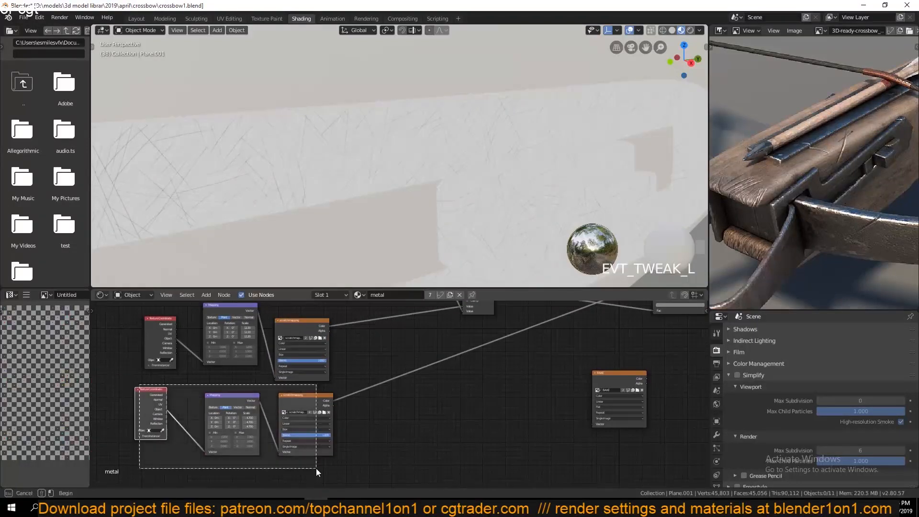
middle_click_drag(209, 424, 233, 309)
key("ctrl+s")
Step: Duplicate the cavity map, Power and ColorRamp nodes and place the copies above the second scratch texture
left_click_drag(394, 367, 403, 376)
middle_click_drag(419, 404, 404, 357)
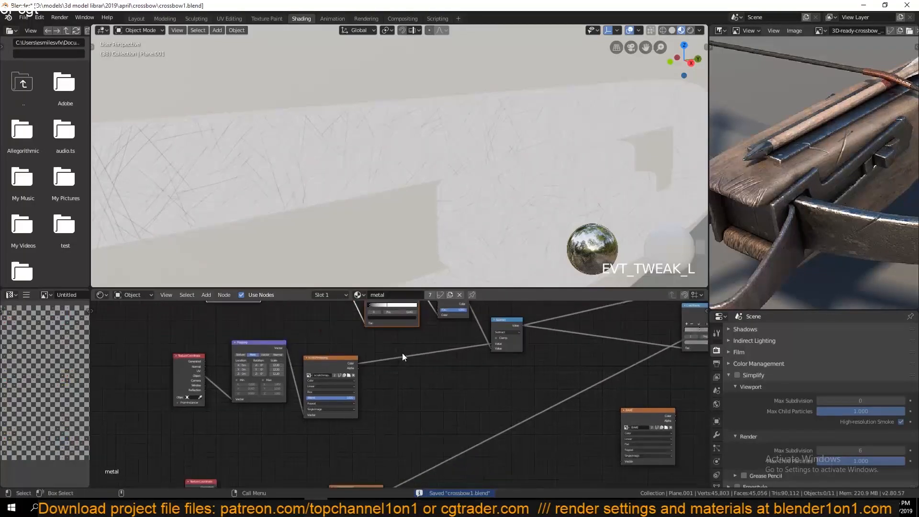
key("shift+d")
left_click(396, 325)
middle_click_drag(408, 325, 320, 421)
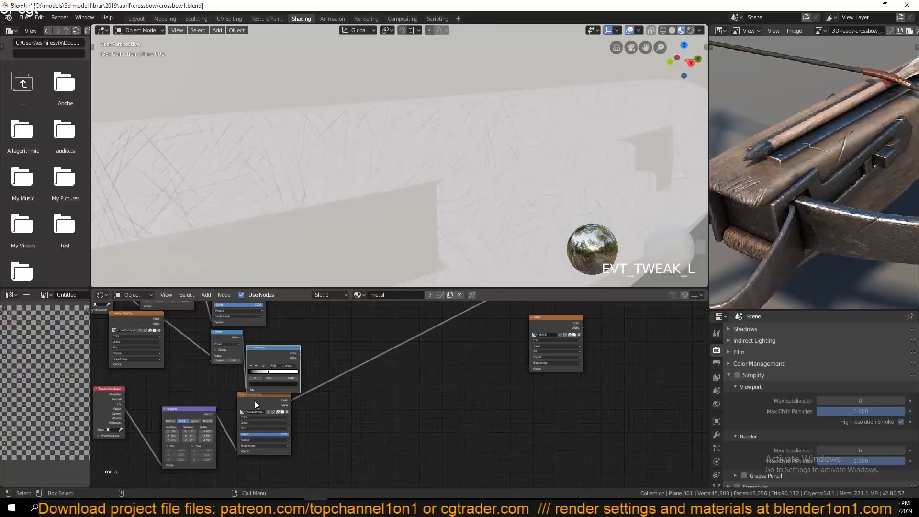
Step: Add a Math node on the output link of the duplicated scratchmap.png texture
scroll(256, 404, "up", 2)
key("shift+a")
mouse_move(306, 370)
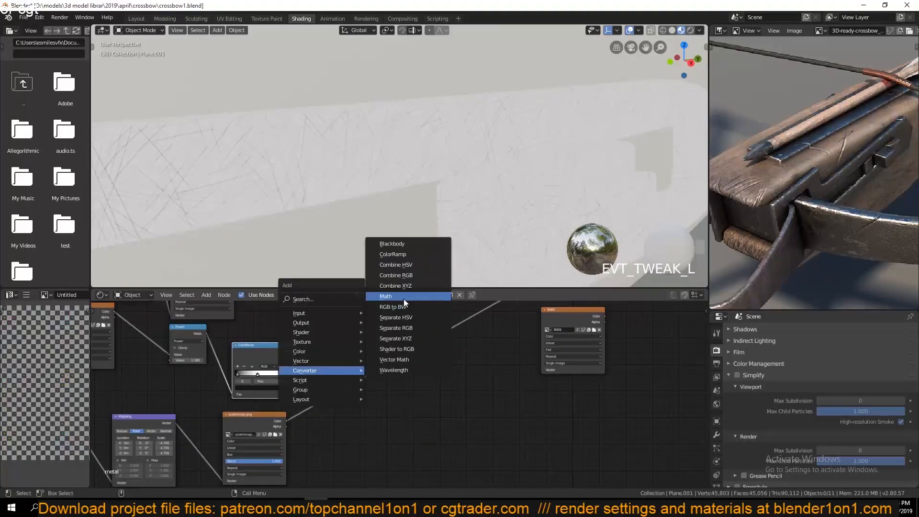
left_click(403, 300)
left_click(364, 365)
middle_click_drag(370, 347, 407, 381)
scroll(402, 382, "up", 1)
scroll(374, 404, "down", 2)
scroll(374, 404, "up", 1)
Step: Add an Invert node after the duplicated ColorRamp and feed its colour into the new Math node's second value
key("shift+a")
mouse_move(362, 383)
left_click(413, 414)
left_click(342, 387)
scroll(335, 393, "up", 6)
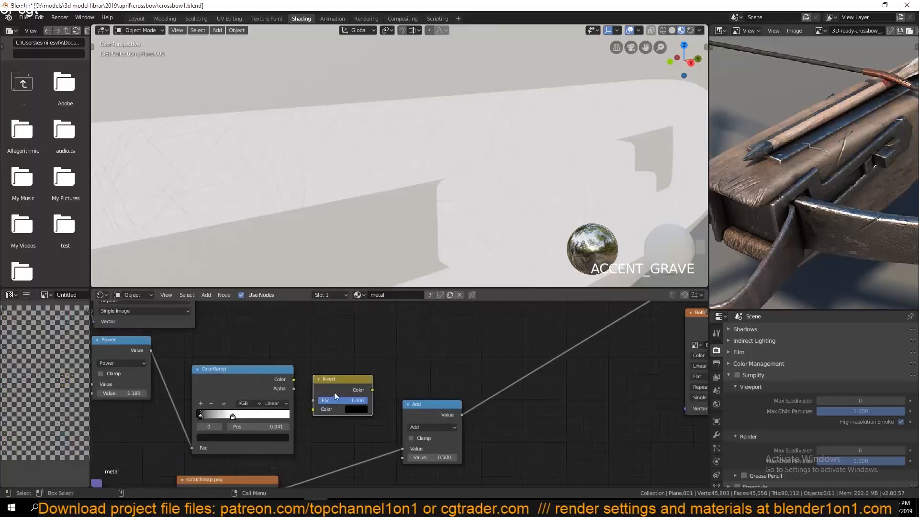
left_click_drag(397, 451, 401, 456)
middle_click_drag(371, 146, 371, 181, "shift")
middle_click_drag(357, 374, 386, 326)
Step: Switch the new Math node to Subtract and check the resulting scratch mask on the metal part
left_click(461, 379)
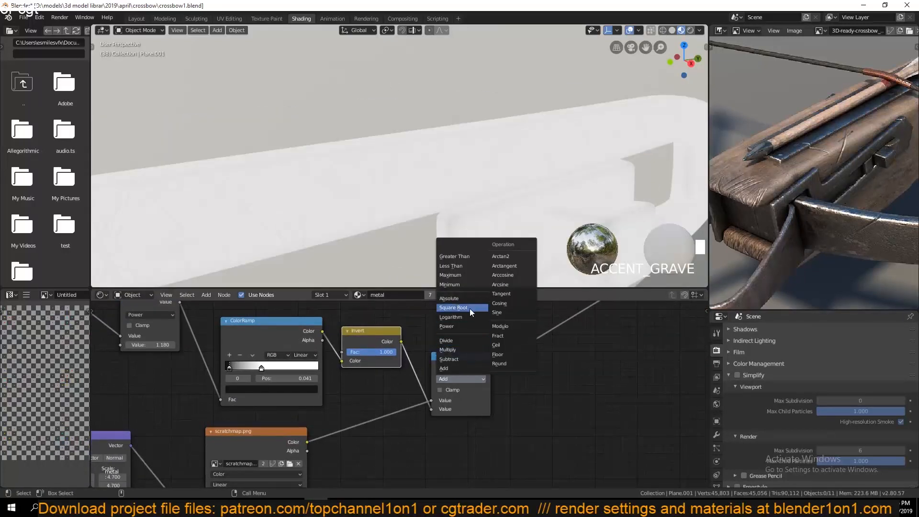
left_click(454, 358)
middle_click_drag(335, 410, 486, 404)
middle_click_drag(411, 198, 423, 203)
scroll(365, 352, "up", 1)
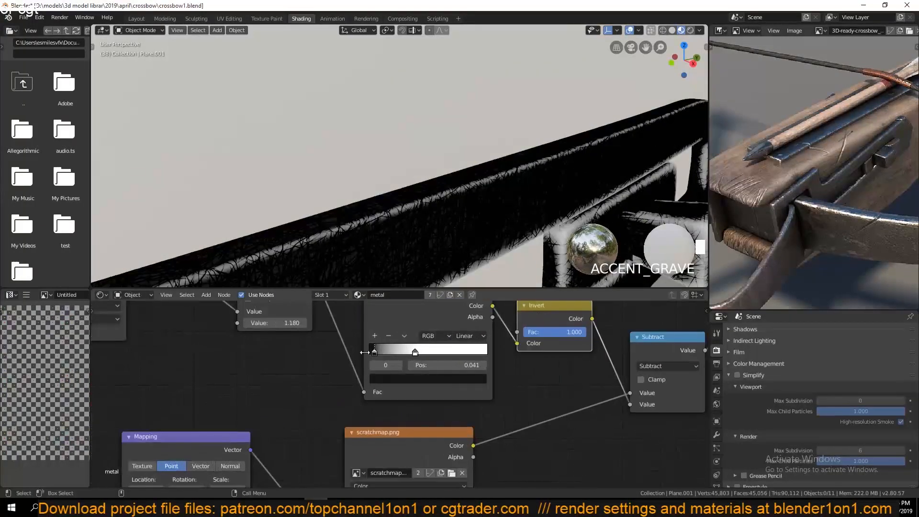
Step: Make the duplicated cavity ramp's first stop pure black, set its position to 0.014, and save
left_click(397, 377)
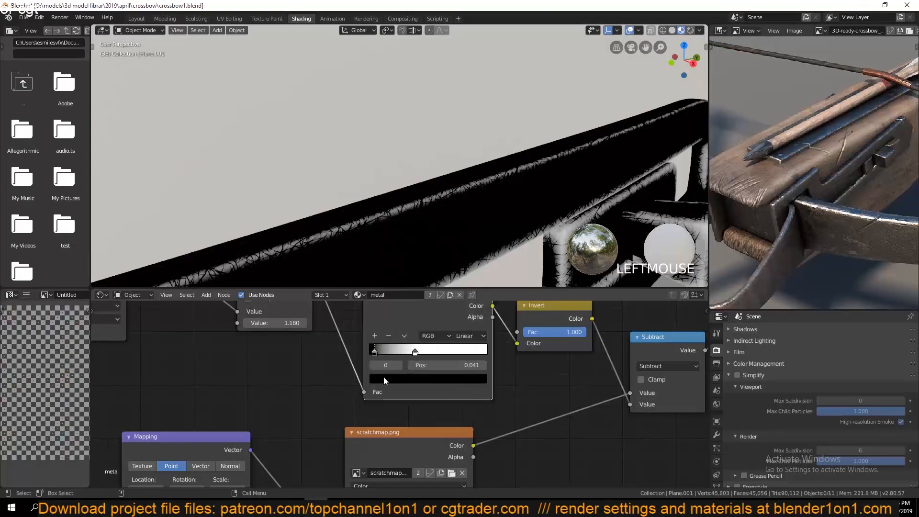
left_click_drag(435, 355, 371, 352)
middle_click_drag(264, 398, 432, 374)
scroll(431, 374, "down", 1)
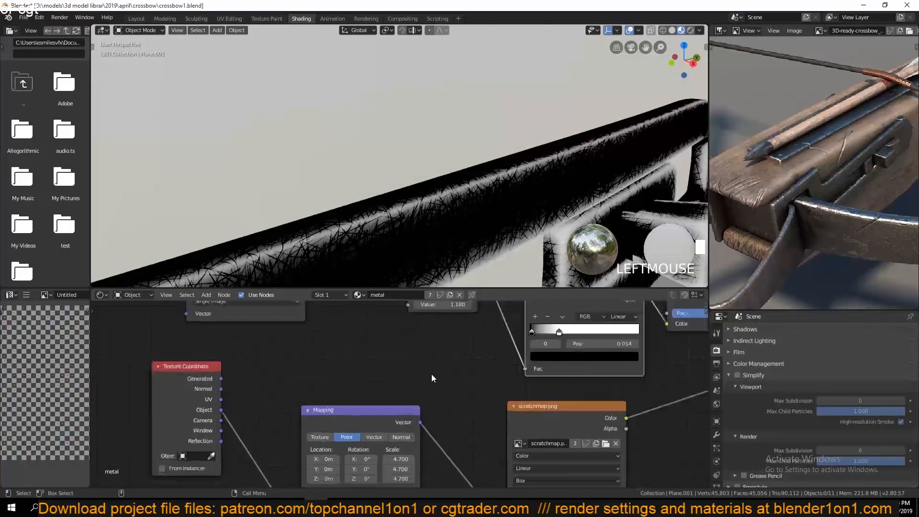
scroll(432, 374, "down", 6)
key("ctrl+s")
Step: Replace the duplicated scratch image with scratched-surface-texture.jpg and set its Mapping scale to 2.800 on all axes
middle_click_drag(386, 425, 377, 362)
scroll(415, 392, "up", 6)
left_click(628, 349)
key("grave")
scroll(407, 208, "up", 4)
middle_click_drag(422, 403, 330, 395)
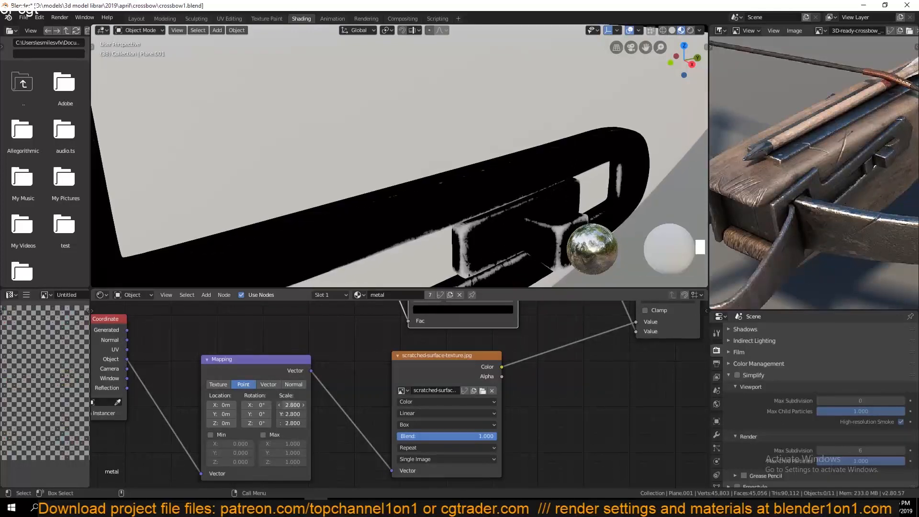
Step: Try the duplicated cavity ramp's white stop at position 0.255 and inspect the scratch mask on the metal bow parts
middle_click_drag(368, 253, 356, 230)
key("grave")
middle_click_drag(423, 316, 372, 405)
scroll(387, 383, "up", 3)
mouse_move(392, 409)
left_mouse_down()
mouse_move(383, 409)
mouse_move(395, 409)
left_mouse_up()
scroll(373, 228, "up", 5)
scroll(373, 228, "down", 4)
middle_click_drag(372, 228, 302, 258)
scroll(302, 259, "down", 2)
mouse_move(375, 405)
left_mouse_down()
mouse_move(366, 408)
mouse_move(399, 406)
left_mouse_up()
scroll(368, 206, "down", 4)
middle_click_drag(369, 205, 431, 160)
scroll(424, 169, "down", 4)
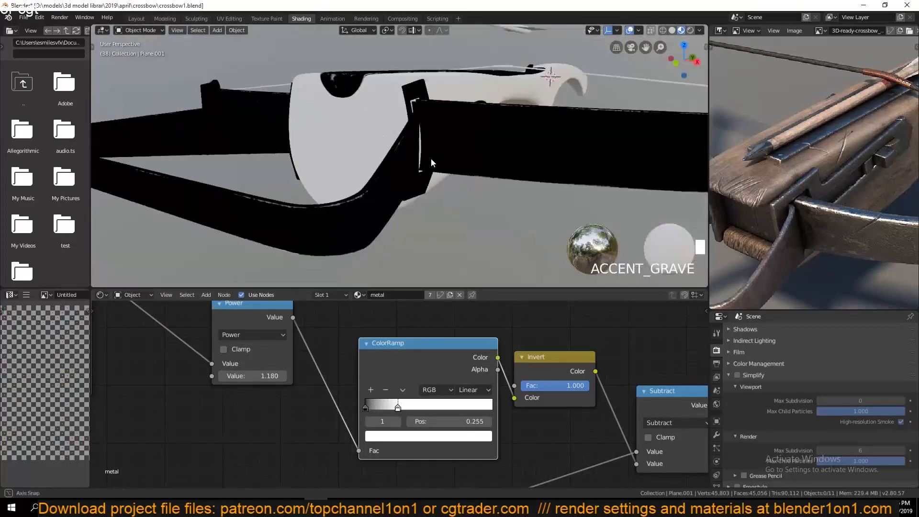
Step: Set the duplicated cavity ramp's white stop to position 0.118
scroll(431, 162, "up", 3)
left_click_drag(397, 407, 380, 409)
scroll(371, 394, "down", 5)
middle_click_drag(217, 389, 459, 442)
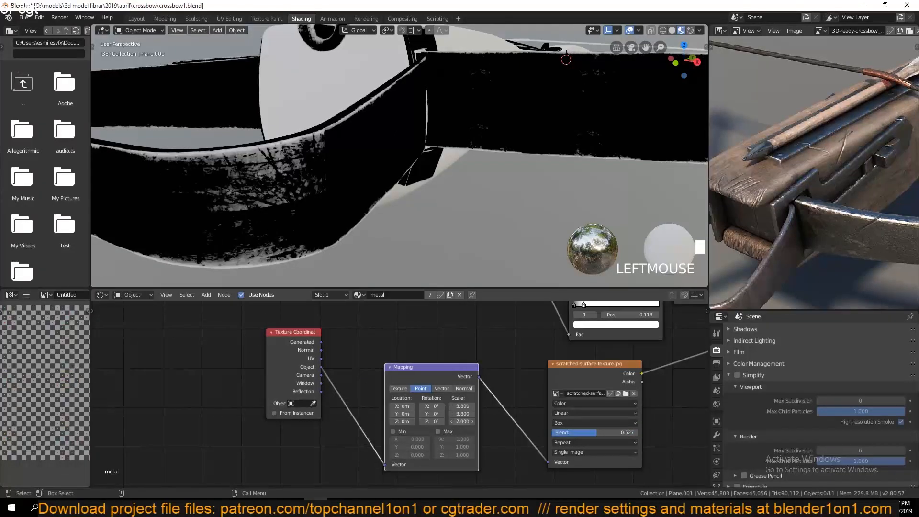
Step: Set the scratched-surface-texture.jpg Mapping location Z to 0.21 m and save the file
left_click_drag(405, 422, 416, 422)
scroll(369, 184, "down", 5)
middle_click_drag(370, 184, 431, 253)
scroll(378, 225, "up", 4)
scroll(379, 189, "up", 2)
scroll(367, 183, "down", 4)
key("ctrl+s")
Step: Preview the first Subtract mask and examine its edge wear on the arrow rail
middle_click_drag(495, 364, 293, 462)
middle_click_drag(574, 368, 377, 342)
scroll(377, 341, "down", 4)
middle_click_drag(426, 311, 474, 334)
middle_click_drag(488, 378, 359, 486)
scroll(383, 278, "up", 1)
scroll(394, 382, "up", 2)
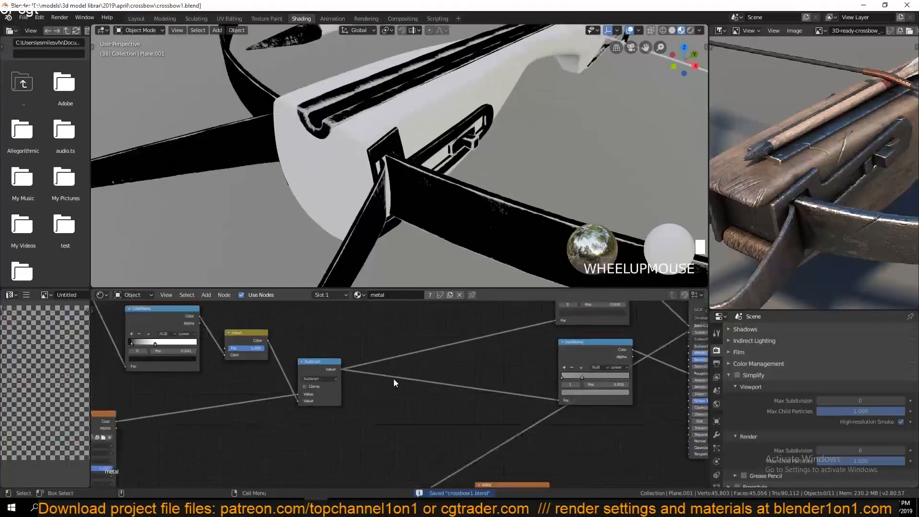
middle_click_drag(611, 337, 557, 359)
left_click(271, 397, "ctrl+shift")
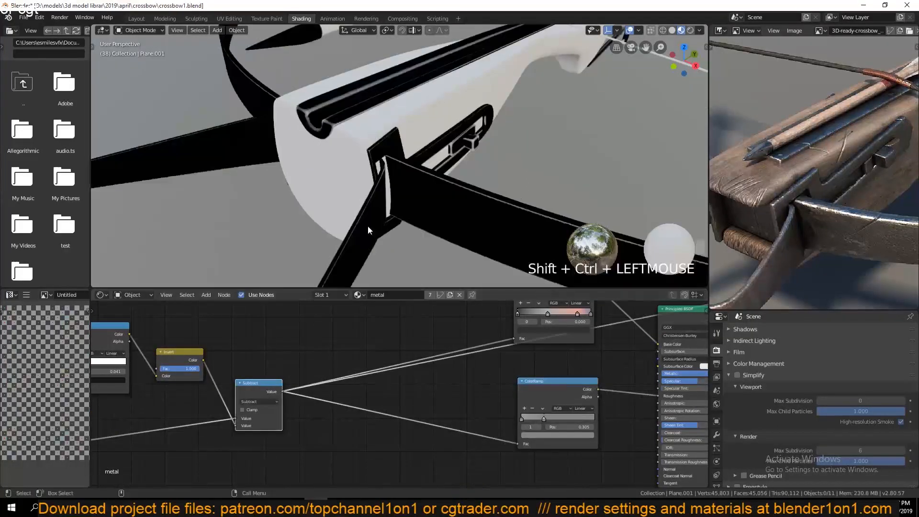
scroll(367, 226, "up", 2)
middle_click_drag(333, 371, 334, 332)
scroll(345, 208, "up", 4)
middle_click_drag(345, 208, 369, 35, "shift")
scroll(329, 252, "up", 2)
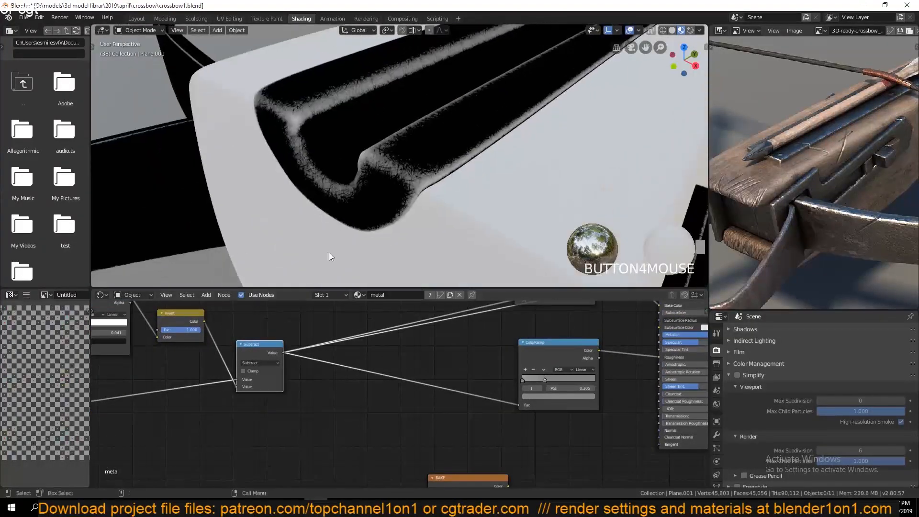
scroll(425, 352, "down", 3)
key("ctrl+s")
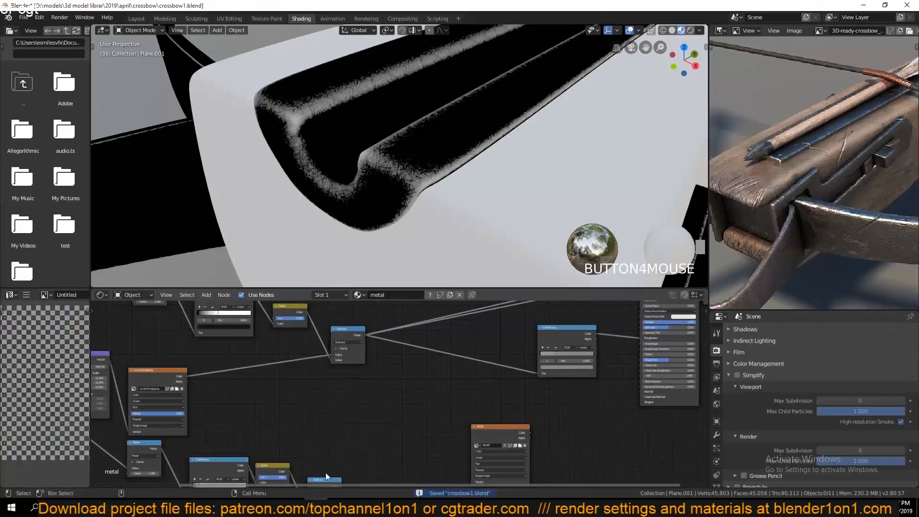
Step: Insert a Subtract node before the roughness ColorRamp, connect the second scratch mask as its other input, and preview the result
left_click_drag(326, 478, 366, 392)
scroll(401, 378, "up", 2)
middle_click_drag(402, 378, 382, 398)
scroll(383, 397, "up", 1)
left_click(332, 417, "ctrl+shift")
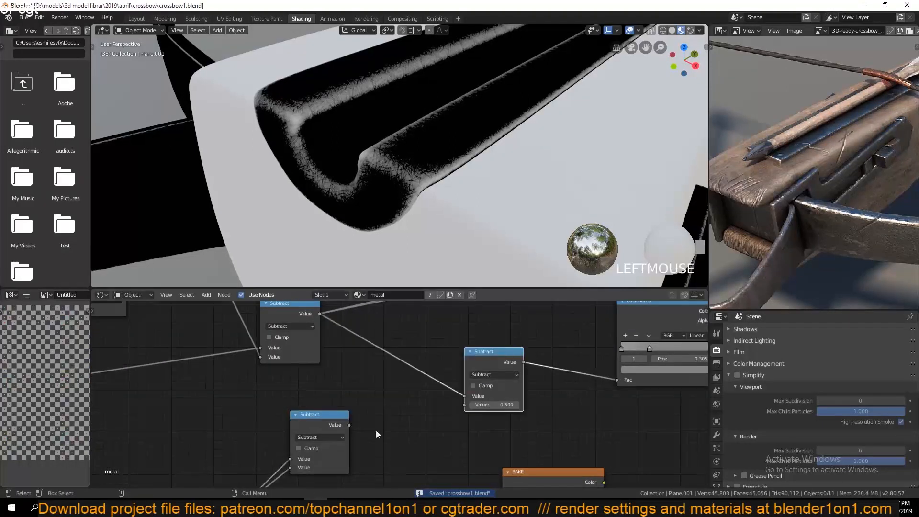
left_click(492, 358, "ctrl+shift")
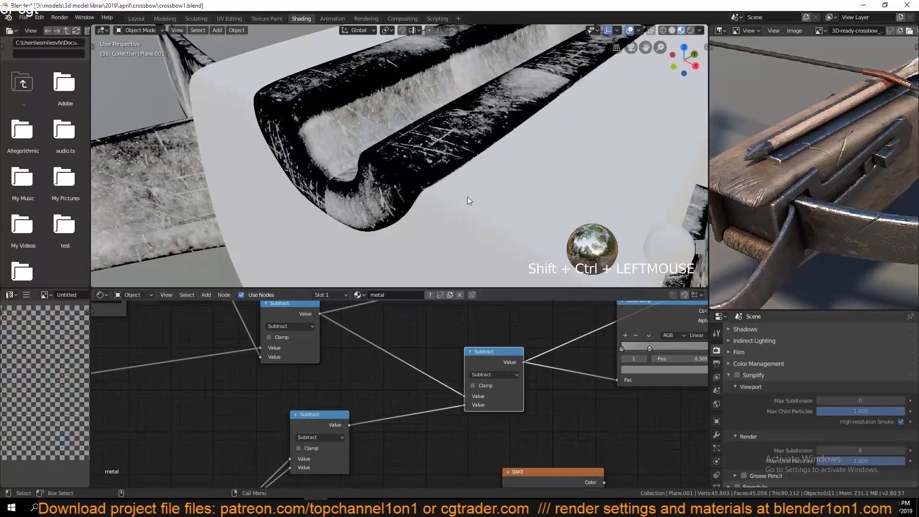
Step: Save the file and swap the two inputs of the combining Subtract node
scroll(470, 220, "up", 3)
key("grave")
scroll(469, 203, "up", 3)
scroll(504, 386, "up", 1)
scroll(372, 472, "down", 5)
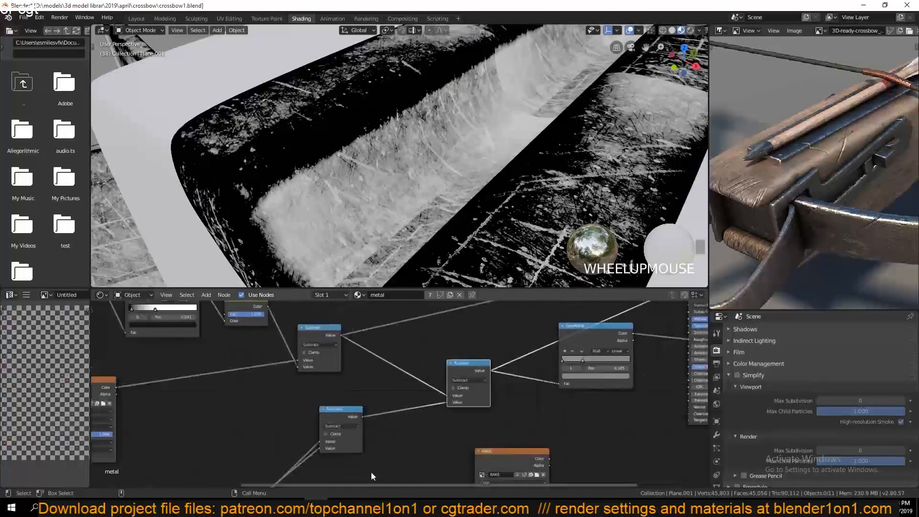
middle_click_drag(353, 430, 394, 343)
scroll(392, 412, "up", 2)
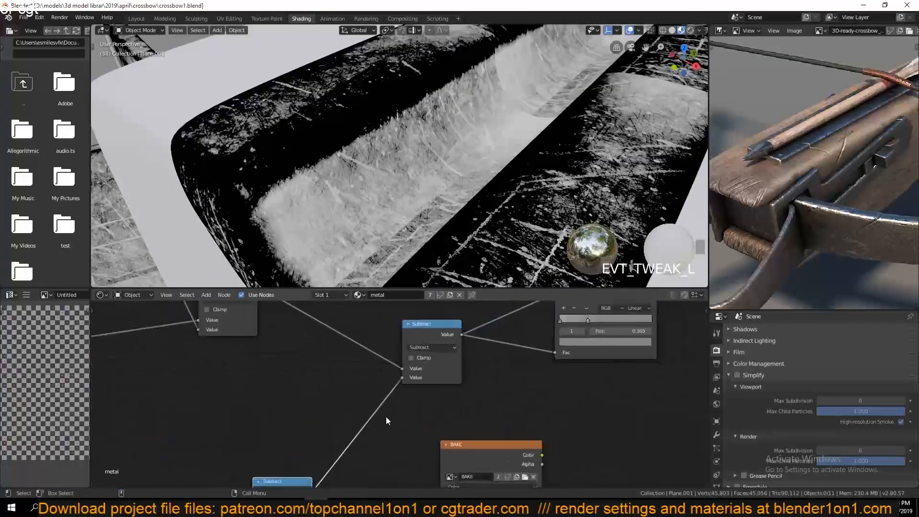
key("ctrl+s")
left_click_drag(406, 369, 409, 366)
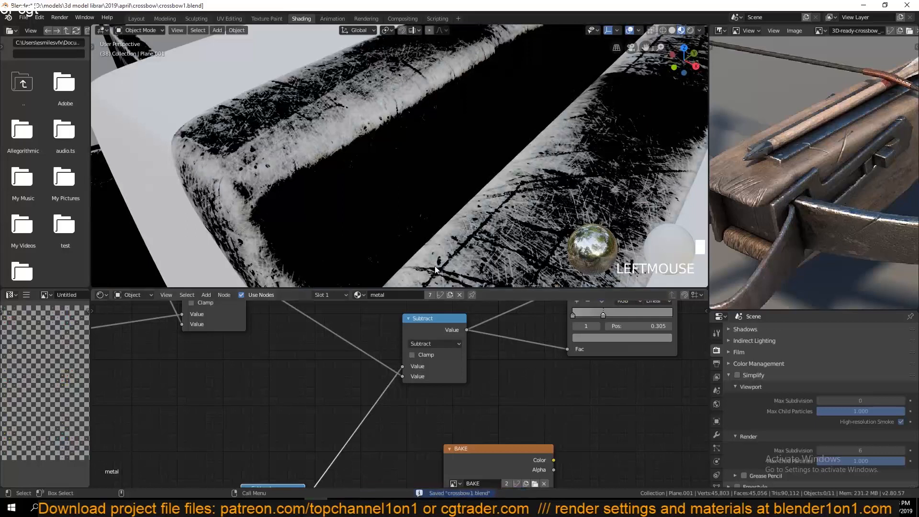
Step: Compare the first Subtract mask with the combined Subtract mask on the metal parts
key("grave")
scroll(428, 236, "down", 5)
middle_click_drag(427, 234, 452, 203)
scroll(452, 203, "up", 2)
middle_click_drag(452, 203, 443, 134, "shift")
middle_click_drag(366, 330, 363, 433)
left_click(220, 381, "ctrl+shift")
left_click(391, 429, "ctrl+shift")
left_click(254, 385, "ctrl+shift")
left_click(409, 427, "ctrl+shift")
key("grave")
scroll(416, 201, "down", 2)
middle_click_drag(416, 201, 410, 223)
Step: Set the box projection blend of scratched-surface-texture.jpg to 0.777
middle_click_drag(306, 471, 431, 316)
middle_click_drag(357, 378, 446, 336)
scroll(509, 320, "down", 4)
scroll(345, 399, "up", 3)
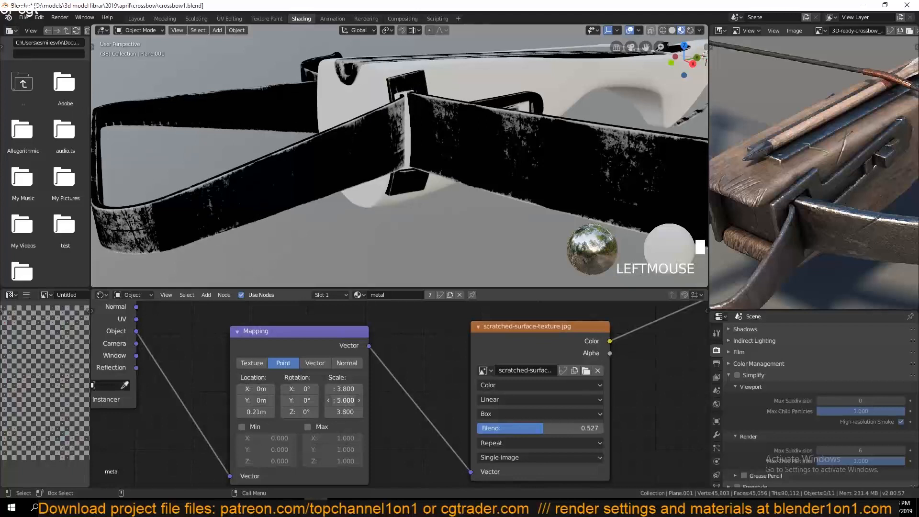
left_click_drag(573, 428, 575, 428)
key("grave")
scroll(470, 237, "up", 3)
middle_click_drag(470, 236, 353, 230)
scroll(424, 237, "up", 3)
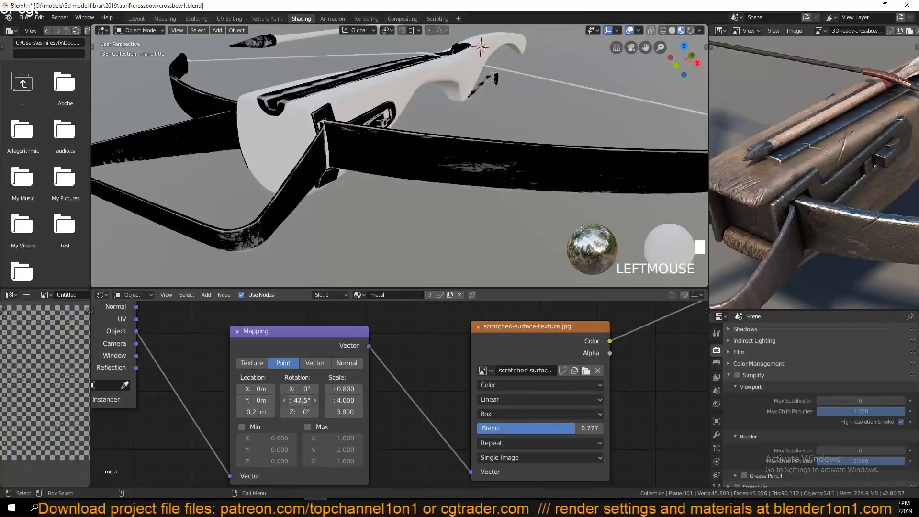
Step: Set the second scratch layer's Mapping Y rotation to 107° and check the scratches on the bow
left_click_drag(299, 400, 301, 400)
key("grave")
middle_click_drag(373, 267, 399, 32)
scroll(399, 31, "up", 1)
scroll(338, 130, "up", 3)
key("grave")
Step: Set the second scratch layer's Mapping scale to 2.200 on X and 5.100 on Y, and save
mouse_move(344, 388)
left_mouse_down()
mouse_move(354, 389)
mouse_move(347, 400)
mouse_move(357, 388)
left_mouse_up()
scroll(392, 220, "down", 4)
key("grave")
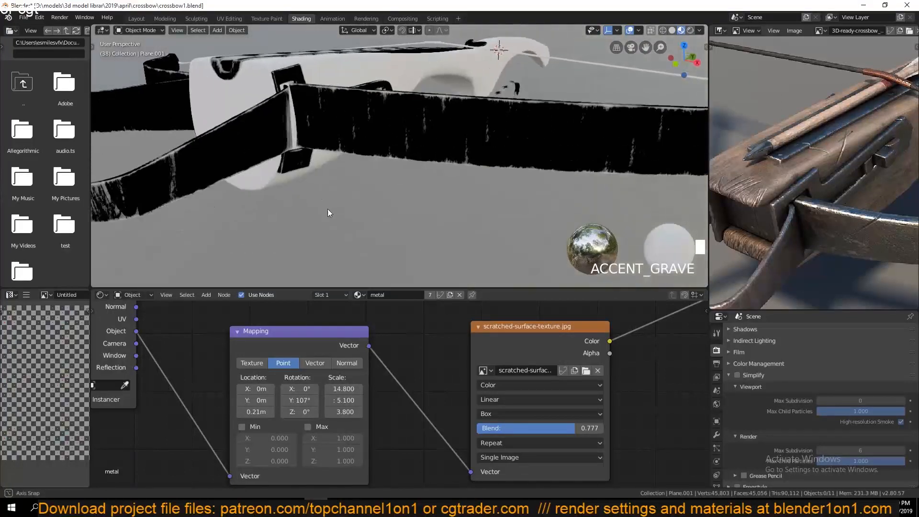
middle_click_drag(328, 212, 334, 391)
left_click_drag(343, 389, 341, 388)
key("grave")
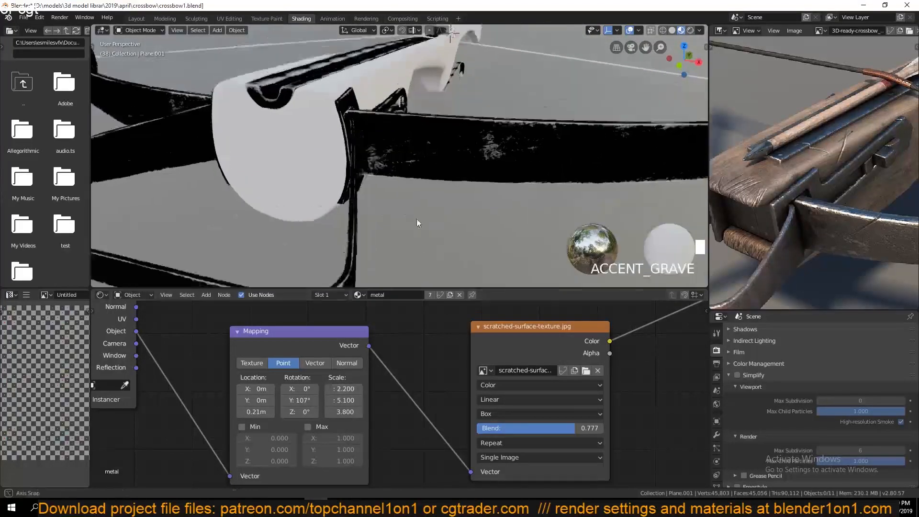
key("ctrl+s")
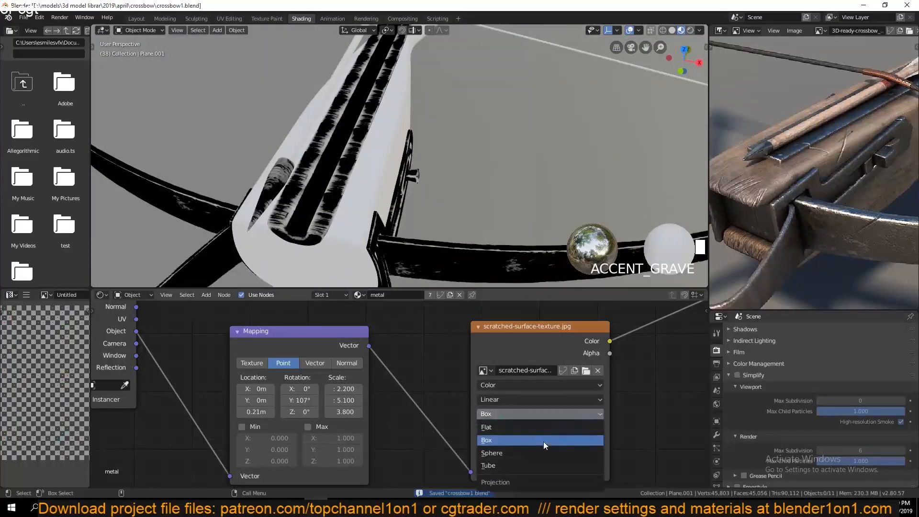
Step: Try Sphere projection on scratched-surface-texture.jpg and return it to Box
left_click(542, 452)
scroll(435, 249, "up", 5)
key("grave")
scroll(458, 231, "down", 7)
mouse_move(458, 232)
middle_mouse_down()
mouse_move(425, 211)
mouse_move(466, 220)
middle_mouse_up()
left_click(524, 412)
left_click(523, 402)
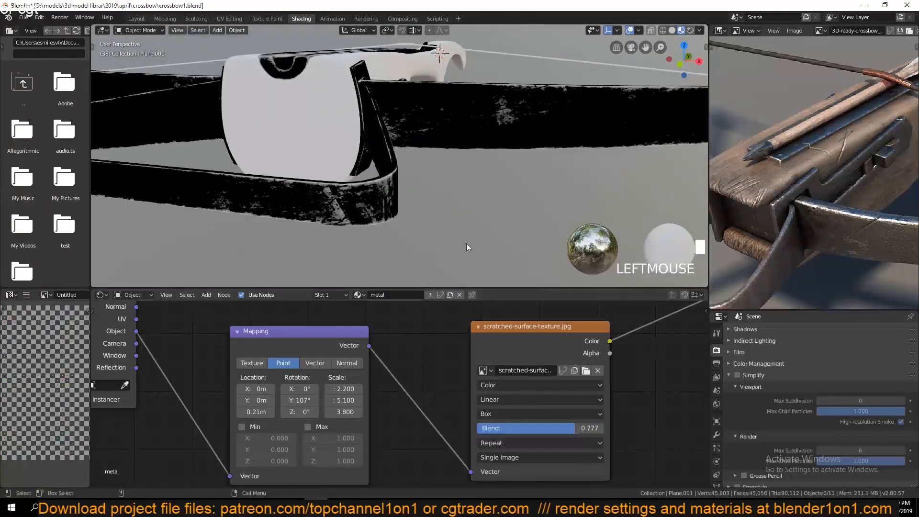
Step: Save the file and insert a ColorRamp between scratched-surface-texture.jpg and its Subtract node
middle_click_drag(383, 181, 410, 245)
scroll(379, 169, "up", 3)
key("ctrl+s")
middle_click_drag(379, 168, 341, 143)
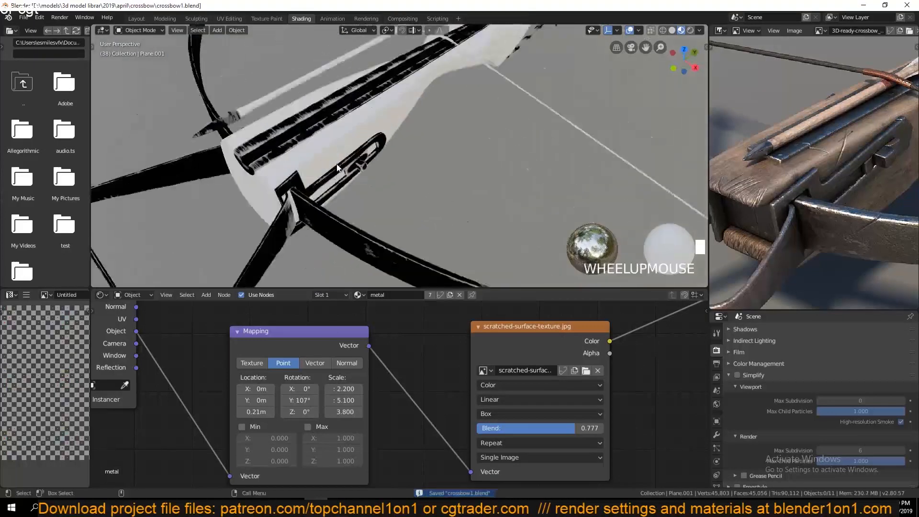
scroll(359, 162, "up", 4)
middle_click_drag(669, 325, 401, 364)
middle_click_drag(497, 360, 425, 481)
scroll(530, 354, "down", 2)
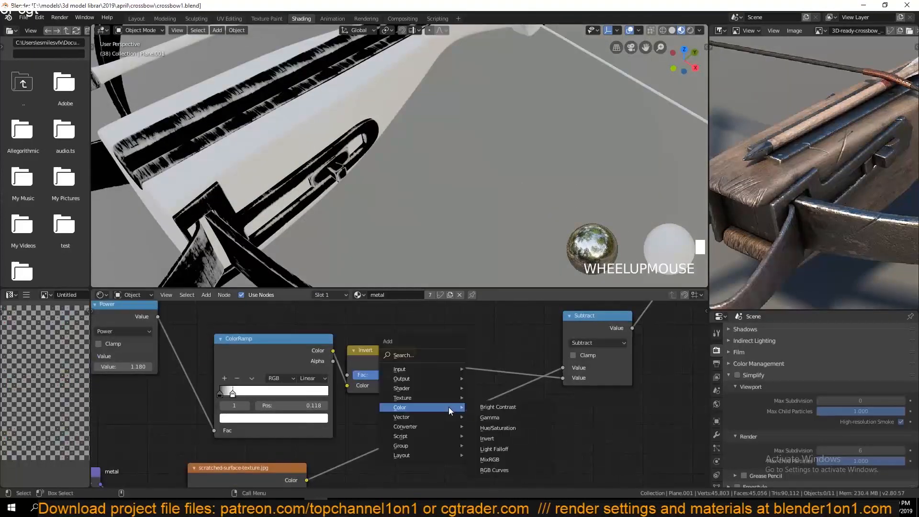
mouse_move(447, 426)
left_click(498, 312)
left_click(404, 406)
Step: Set the new ColorRamp's black stop to position 0.091 and move its white stop slightly in from the end
middle_click_drag(381, 205, 443, 186)
scroll(458, 197, "up", 3)
middle_click_drag(515, 466, 517, 427)
left_click_drag(518, 427, 496, 429)
left_click_drag(413, 426, 437, 425)
left_click_drag(493, 426, 481, 426)
scroll(437, 215, "down", 5)
middle_click_drag(438, 216, 447, 189)
left_click_drag(439, 426, 424, 426)
mouse_move(485, 425)
left_mouse_down()
mouse_move(508, 425)
mouse_move(496, 435)
mouse_move(507, 430)
left_mouse_up()
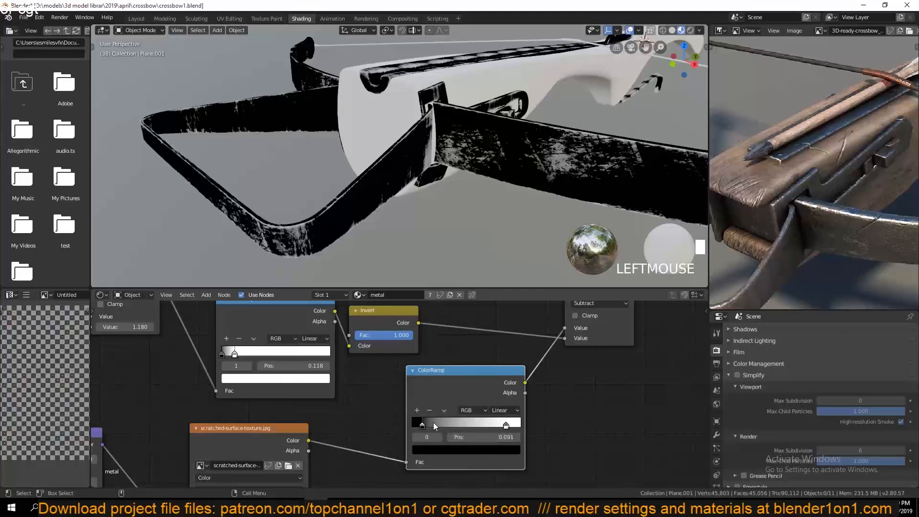
Step: Adjust the brightness of the new ColorRamp's white stop and save the file
left_click(505, 426)
left_click(506, 449)
left_click_drag(498, 325, 501, 309)
left_click_drag(497, 377, 498, 334)
middle_click_drag(471, 158, 451, 174)
key("ctrl+s")
Step: Preview the Principled BSDF again and examine the scratched metal on the rail and bow mount
middle_click_drag(598, 321, 471, 366)
scroll(472, 372, "down", 5)
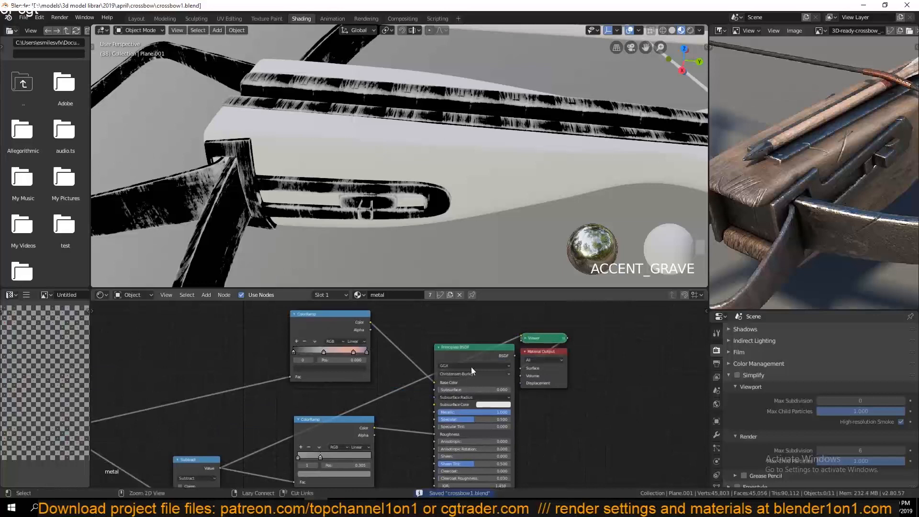
left_click(471, 366, "ctrl+shift")
left_click(288, 174)
middle_click_drag(288, 174, 375, 198)
scroll(305, 233, "up", 2)
scroll(375, 197, "up", 4)
key("shift+grave")
middle_click_drag(376, 336, 504, 294)
left_click(434, 211)
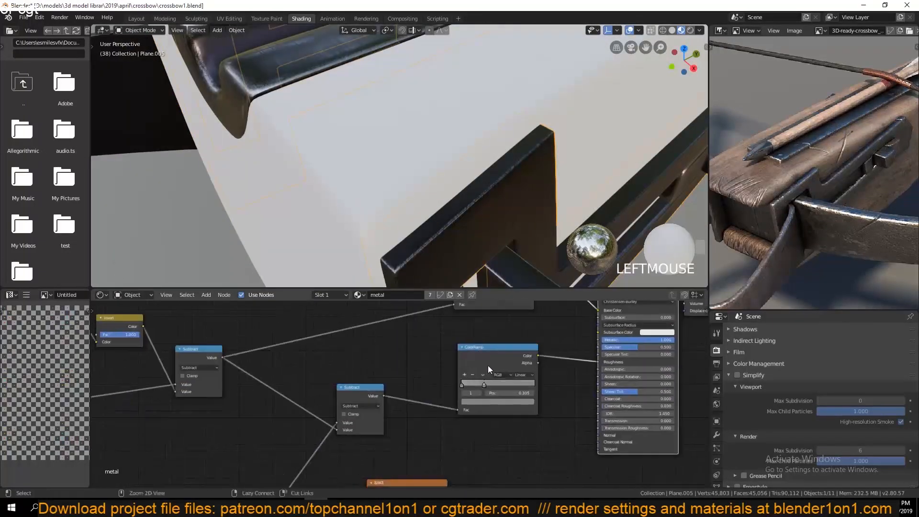
Step: Try a darker colour for the roughness ColorRamp's stop at 0.305 and inspect the mask and metal material
left_click(366, 391, "ctrl+shift")
middle_click_drag(366, 391, 417, 388)
left_click(461, 408, "ctrl+shift")
key("grave")
scroll(403, 398, "up", 6)
left_click_drag(484, 318, 485, 339)
mouse_move(626, 365)
middle_mouse_down()
mouse_move(530, 426)
mouse_move(436, 464)
middle_mouse_up()
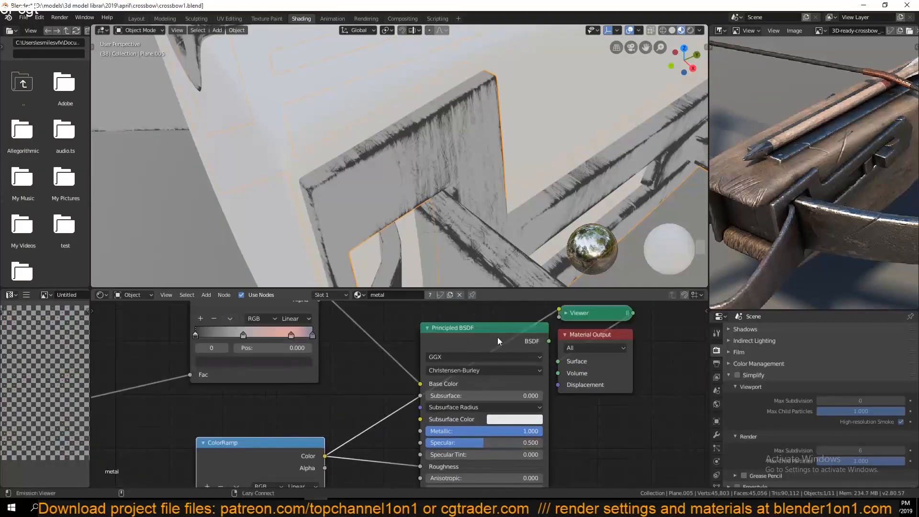
left_click(497, 338, "ctrl+shift")
key("grave")
mouse_move(420, 207)
middle_mouse_down()
mouse_move(407, 204)
mouse_move(444, 212)
mouse_move(402, 213)
middle_mouse_up()
scroll(445, 214, "down", 4)
middle_click_drag(379, 365, 454, 301)
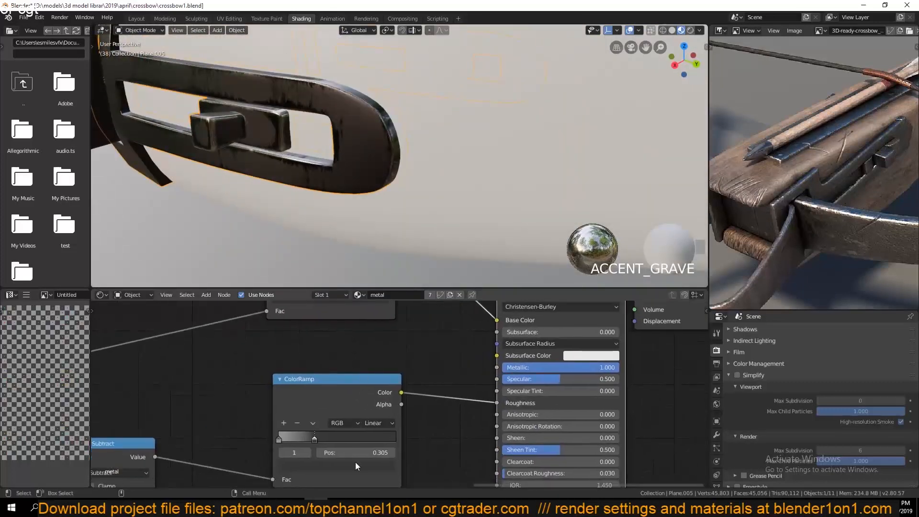
Step: Lighten the roughness ColorRamp's 0.305 stop to grey, connect the combined Subtract mask to the base colour ramp, and save
scroll(255, 457, "down", 2)
left_click_drag(342, 347, 343, 348)
middle_click_drag(344, 363, 349, 416)
key("alt+a")
middle_click_drag(353, 163, 403, 240)
key("ctrl+s")
scroll(327, 239, "up", 2)
middle_click_drag(327, 239, 446, 205)
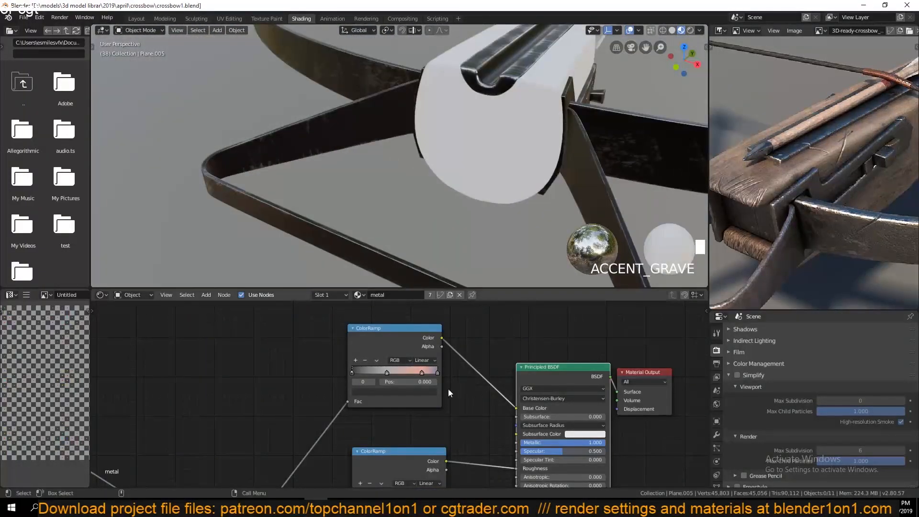
middle_click_drag(447, 388, 378, 320)
key("ctrl+s")
Step: Add a Bump node of strength 0.100 from the roughness ColorRamp's colour to the Principled BSDF's Normal, and save
middle_click_drag(375, 390, 415, 338)
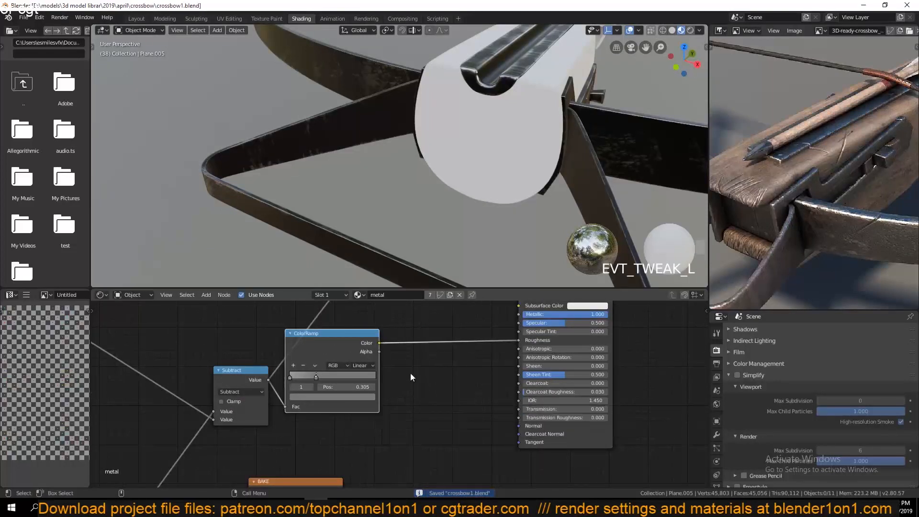
key("shift+a")
mouse_move(409, 389)
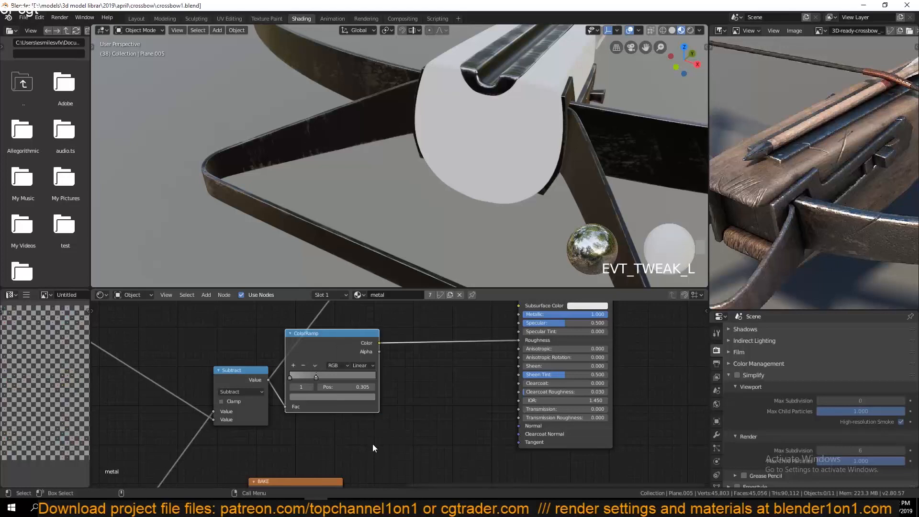
key("shift+a")
mouse_move(401, 428)
left_click(452, 355)
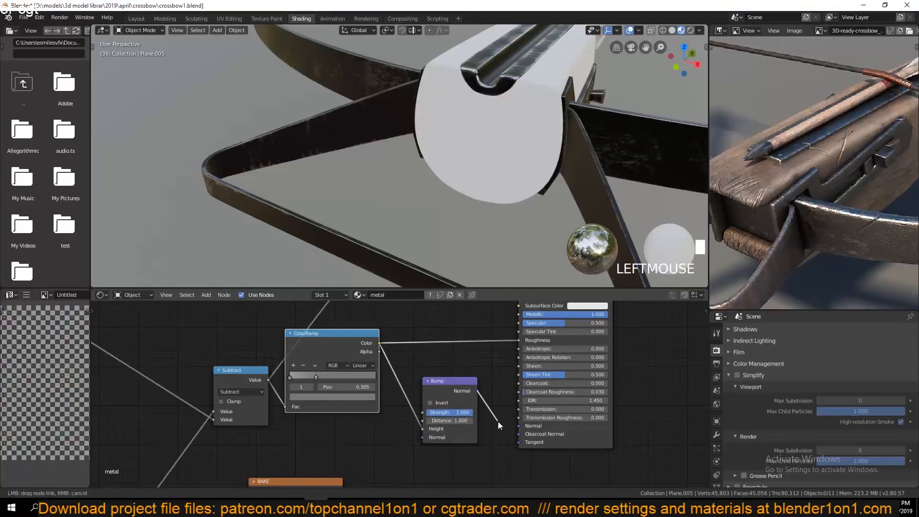
left_click_drag(498, 420, 518, 425)
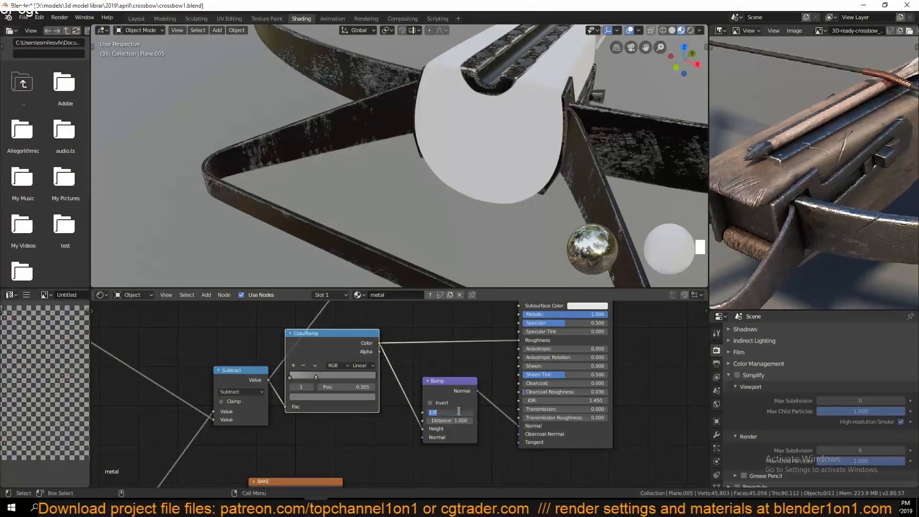
key("Return")
middle_click_drag(479, 225, 457, 250)
key("ctrl+s")
Step: Switch the viewport's environment lighting to the outdoor open-sky HDRI and inspect the bow's metal up close
scroll(468, 240, "down", 7)
left_click(699, 30)
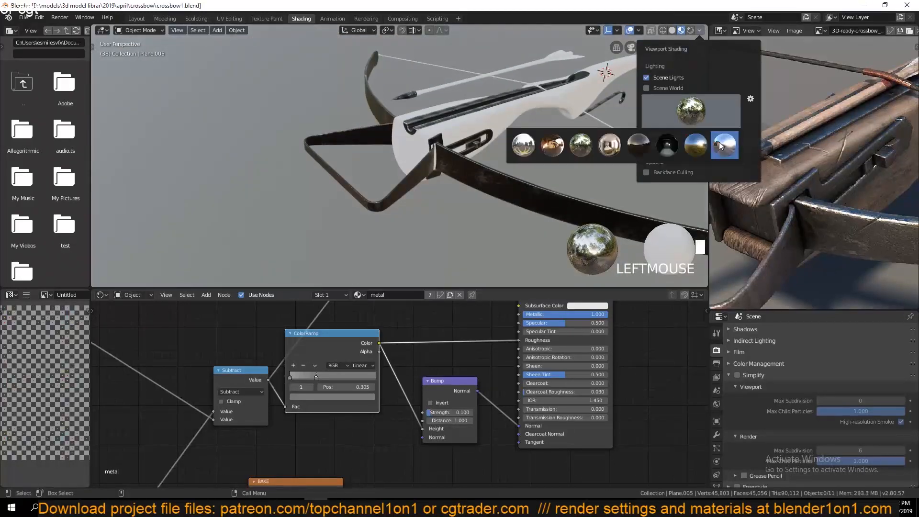
left_click(696, 145)
key("grave")
scroll(543, 146, "up", 6)
mouse_move(543, 145)
middle_mouse_down()
mouse_move(538, 127)
mouse_move(561, 115)
mouse_move(558, 136)
middle_mouse_up()
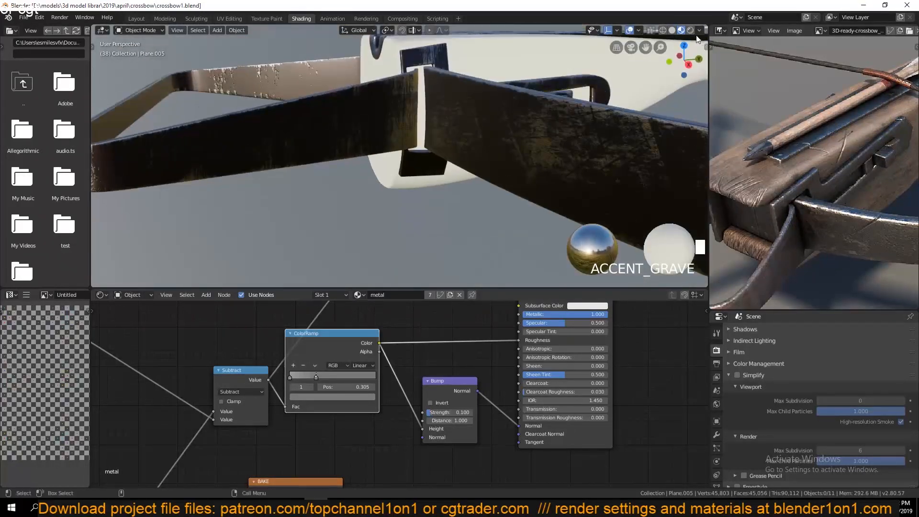
Step: Switch the viewport's environment lighting to the HDRI with the warm beige backdrop, and save the file
left_click(699, 30)
left_click(690, 111)
left_click(613, 146)
middle_click_drag(483, 143, 517, 154)
scroll(451, 166, "down", 5)
key("ctrl+s")
Step: Lighten the base colour ramp's stop at position 0.000 to a mid grey and inspect the rail and arrow tip
scroll(529, 153, "up", 6)
middle_click_drag(355, 330, 353, 371)
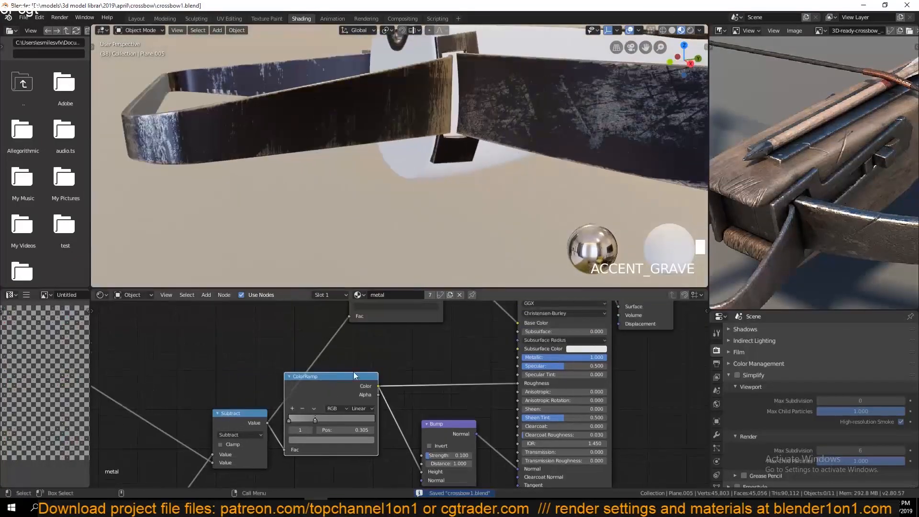
scroll(393, 404, "up", 3)
middle_click_drag(391, 346, 377, 421)
scroll(377, 421, "up", 2)
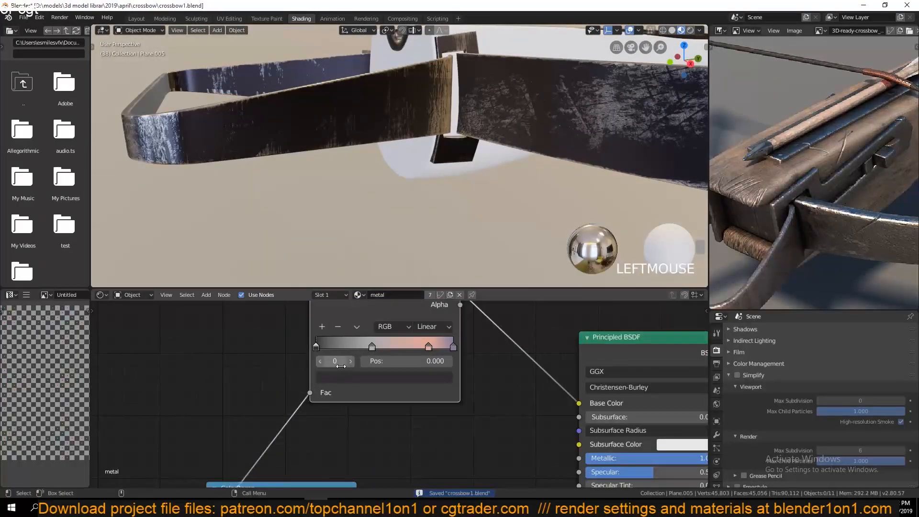
left_click(362, 380)
left_click_drag(423, 282, 424, 246)
middle_click_drag(382, 149, 473, 268)
scroll(431, 173, "down", 5)
scroll(494, 214, "up", 6)
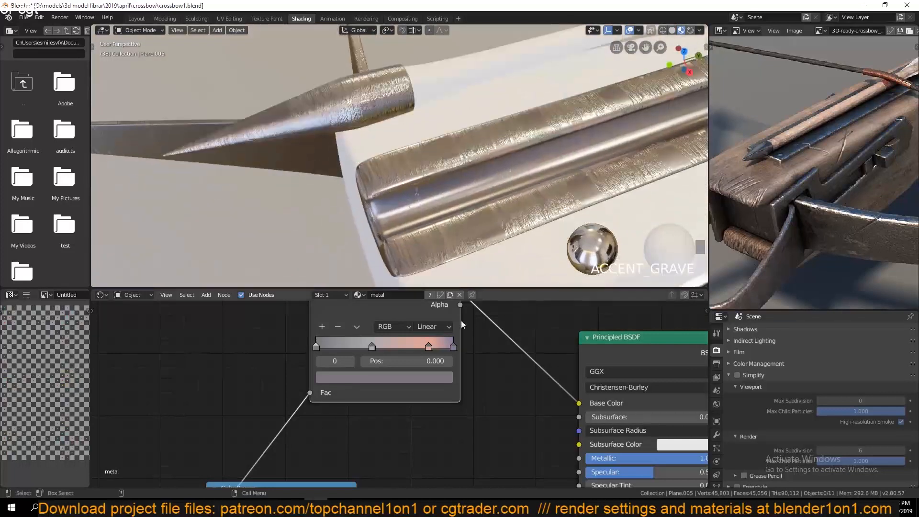
Step: Desaturate the base colour ramp's end stop to nearly white, and save the file
middle_click_drag(461, 324, 420, 407)
left_click(409, 449)
left_click(392, 278)
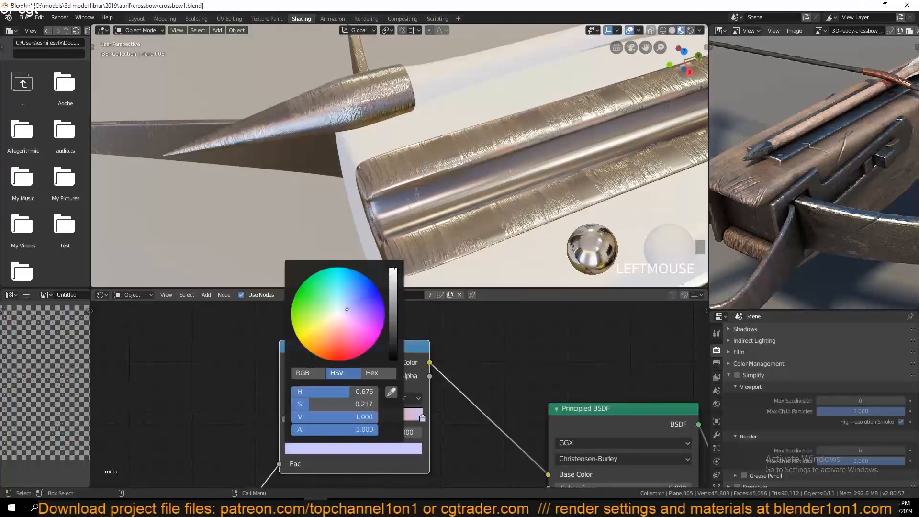
left_click_drag(347, 309, 339, 316)
scroll(470, 148, "down", 6)
scroll(471, 147, "up", 5)
mouse_move(471, 147)
middle_mouse_down()
mouse_move(477, 130)
mouse_move(474, 158)
middle_mouse_up()
key("ctrl+s")
Step: Move the Material Output and Principled BSDF nodes farther along to free space after the Bump node, and save
middle_click_drag(455, 244, 433, 216)
scroll(404, 401, "down", 10)
middle_click_drag(280, 377, 411, 334)
middle_click_drag(331, 359, 417, 331)
middle_click_drag(306, 357, 389, 415)
middle_click_drag(526, 471, 335, 326)
middle_click_drag(359, 275, 383, 201)
scroll(437, 123, "down", 4)
scroll(472, 152, "up", 2)
key("ctrl+s")
middle_click_drag(574, 335, 509, 306)
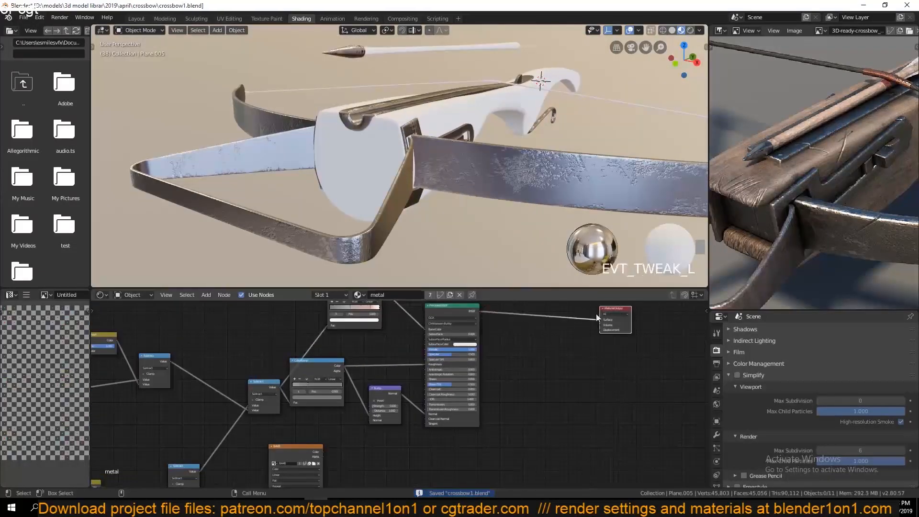
left_click_drag(453, 309, 543, 321)
key("ctrl+s")
Step: Add another Image Texture node and load 01-06-2013_grunge09.jpg from the New folder inside new textures
middle_click_drag(445, 397, 506, 296)
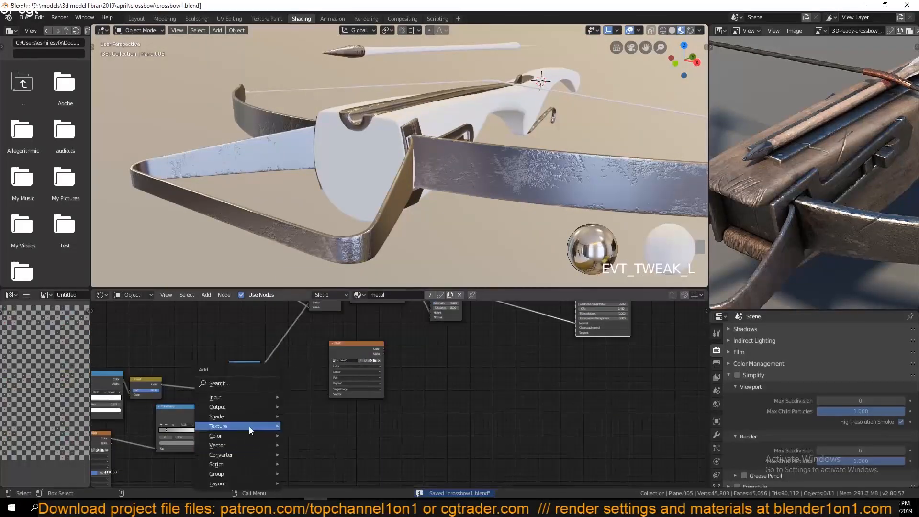
key("shift+d")
left_click(339, 414)
left_click(358, 427)
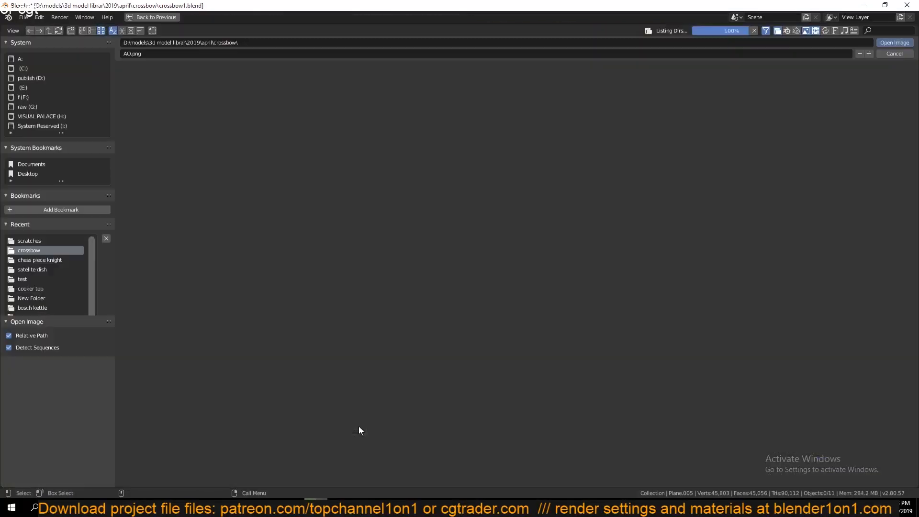
left_click(63, 241)
left_click(151, 92)
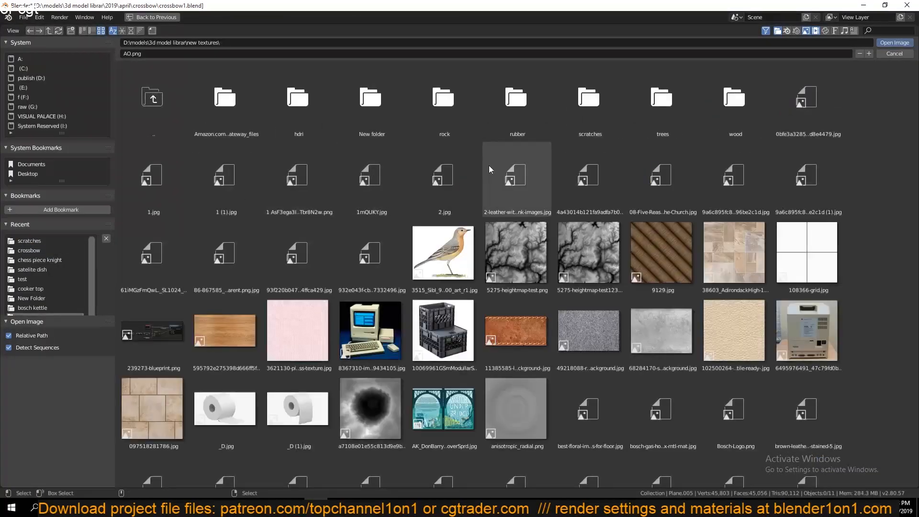
scroll(506, 285, "down", 5)
scroll(507, 285, "up", 5)
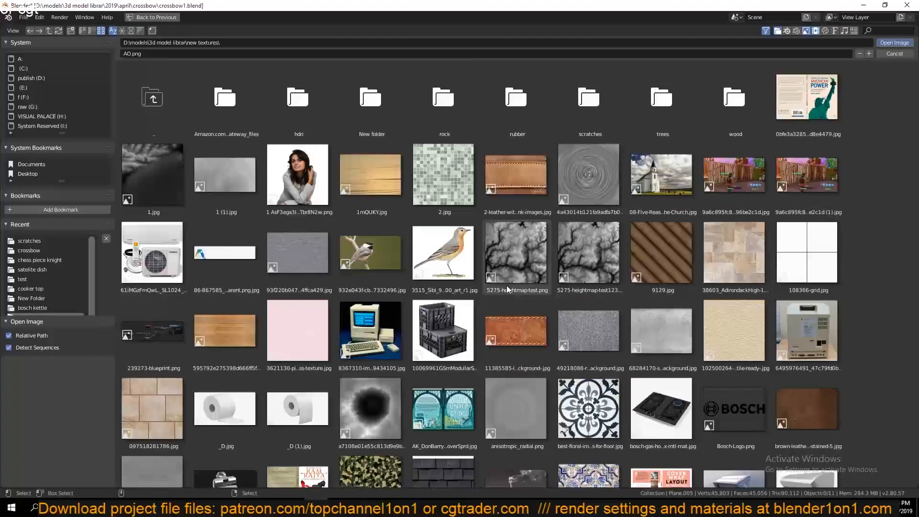
double_click(350, 112)
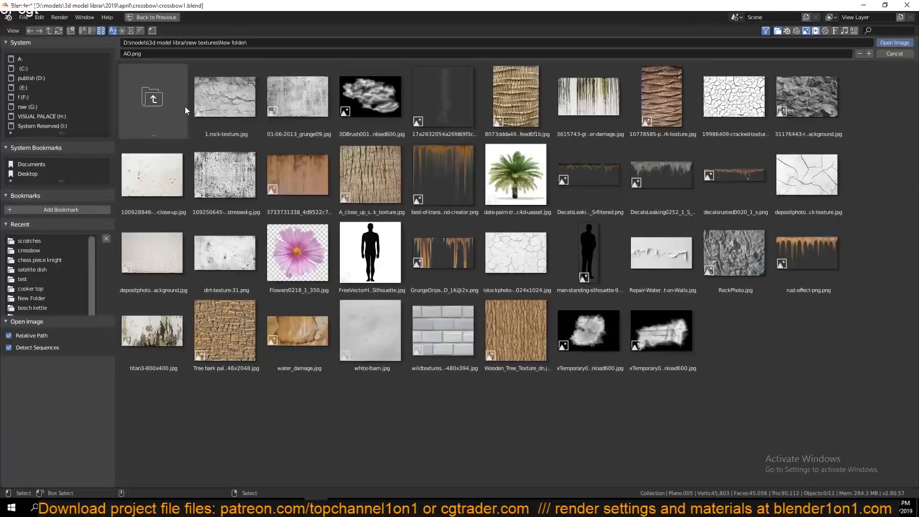
double_click(315, 110)
Step: Preview the grunge texture, add mapping nodes, set its projection to Box, and map it with Object coordinates
left_click(344, 424, "ctrl+shift")
key("ctrl+t")
middle_click_drag(448, 437, 487, 363)
scroll(487, 364, "up", 6)
left_click_drag(473, 377, 540, 388)
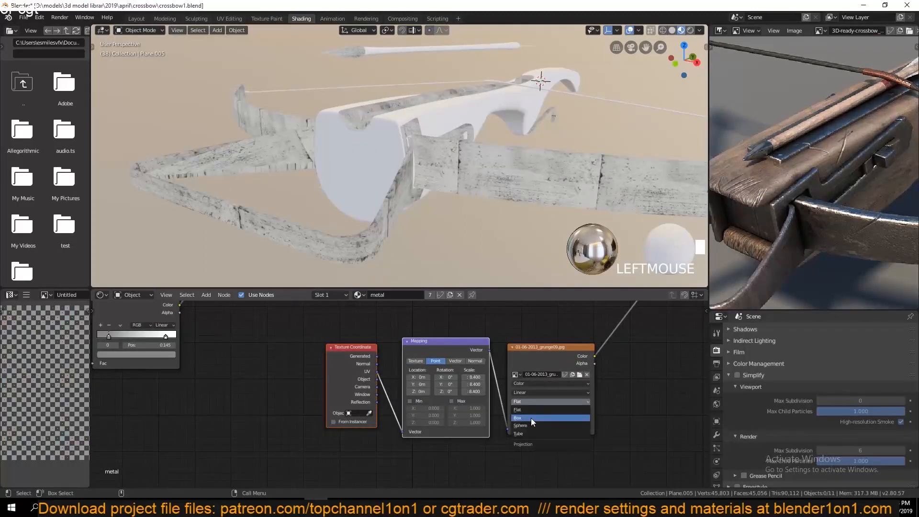
left_click(530, 418)
scroll(387, 393, "up", 2)
left_click_drag(396, 425, 405, 447)
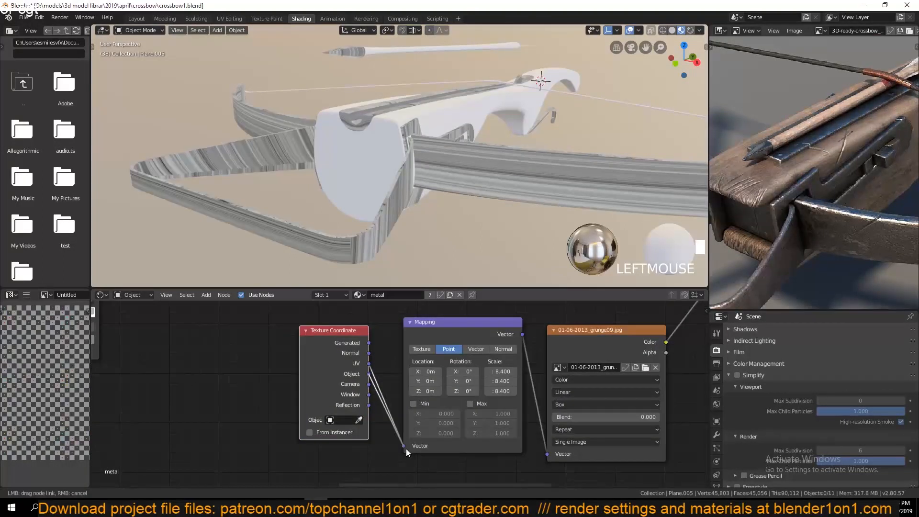
Step: Set the grunge mapping to scale 2.190 on all axes and Z location 0.31 m, raise the box Blend to 1.000, and save
scroll(479, 393, "up", 4)
left_click_drag(536, 362, 517, 389)
left_click_drag(447, 388, 491, 388)
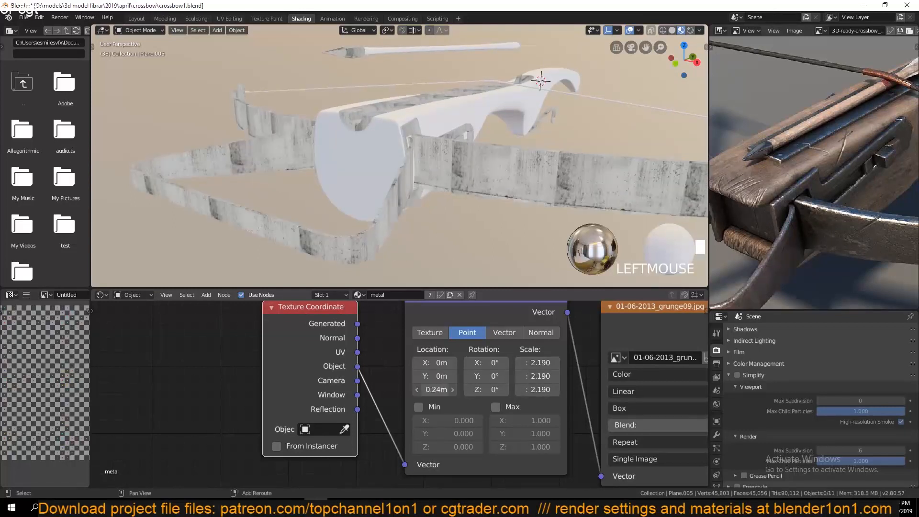
left_click_drag(435, 362, 431, 389)
scroll(440, 217, "down", 3)
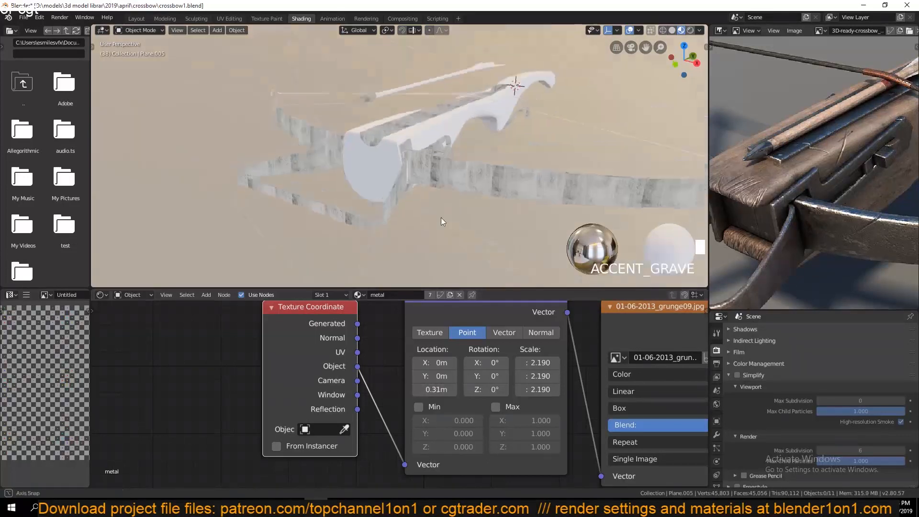
middle_click_drag(441, 218, 423, 261)
key("ctrl+s")
Step: Move the BAKE image node out of the way and bring the grunge texture node closer to the mask nodes
scroll(416, 410, "down", 7)
middle_click_drag(415, 410, 387, 506)
scroll(422, 412, "up", 4)
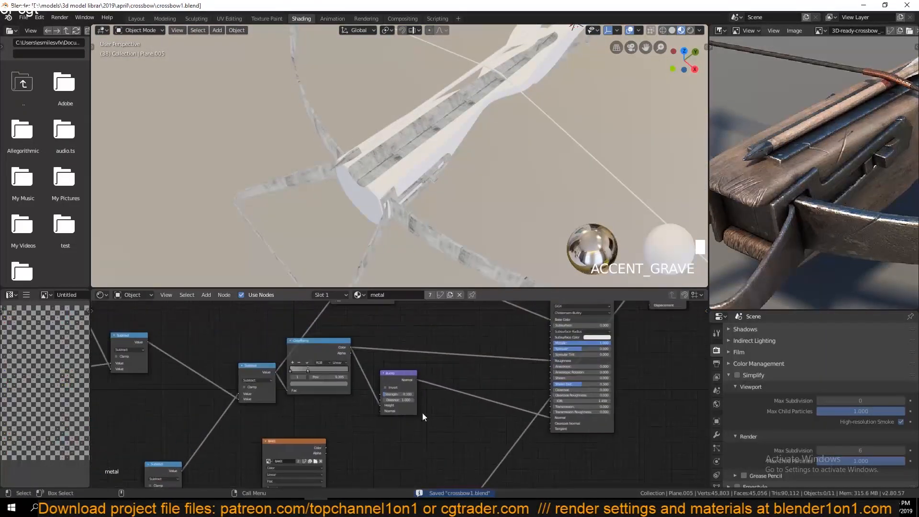
left_click(344, 391)
scroll(322, 415, "up", 4)
scroll(322, 415, "down", 4)
middle_click_drag(322, 415, 415, 390)
left_click_drag(412, 415, 459, 335)
middle_click_drag(433, 486, 486, 381)
left_click_drag(371, 356, 540, 430)
left_click_drag(541, 342, 414, 340)
Step: Insert another Subtract node before the roughness ColorRamp, feed the grunge colour into its second value, and preview the result
middle_click_drag(453, 306, 389, 413)
scroll(393, 385, "up", 3)
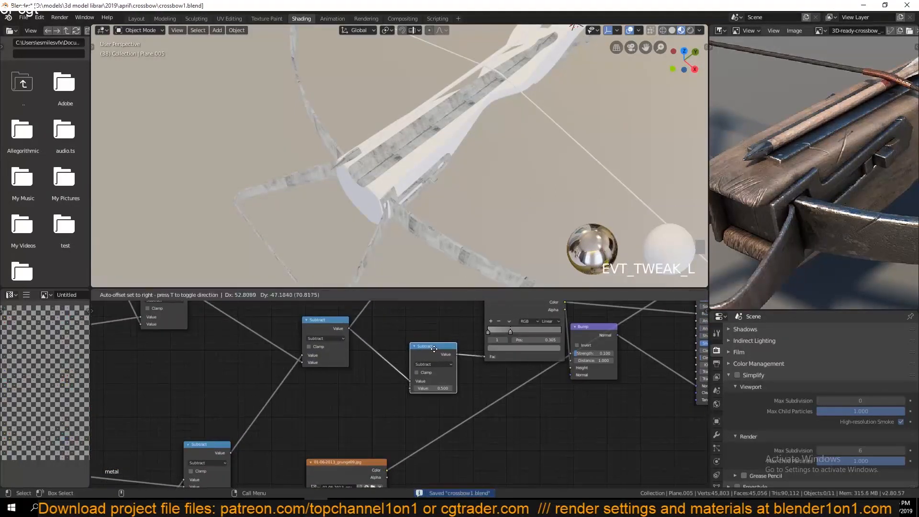
left_click_drag(433, 348, 434, 349)
scroll(450, 404, "up", 2)
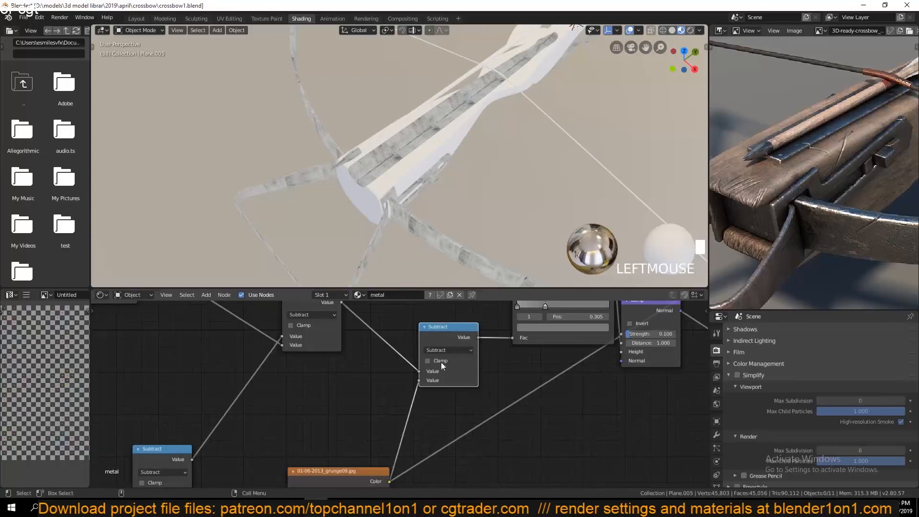
left_click(449, 340, "ctrl+shift")
scroll(438, 206, "up", 2)
key("grave")
middle_click_drag(437, 201, 439, 174)
scroll(439, 173, "up", 6)
middle_click_drag(439, 397, 412, 338)
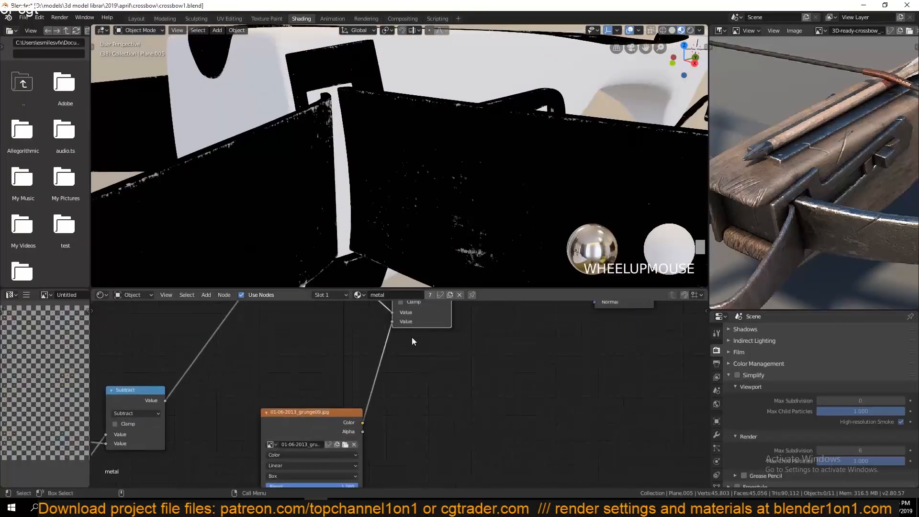
Step: Try an Invert node with factor 0.400 between the grunge texture and the new Subtract node
left_click_drag(311, 412, 273, 389)
left_click_drag(373, 359, 354, 348)
middle_click_drag(394, 394, 417, 460)
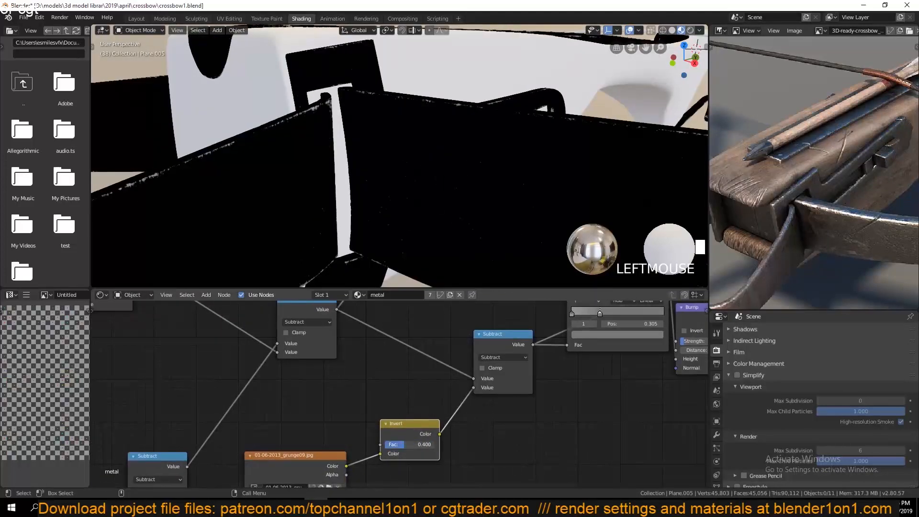
key("x")
left_click_drag(346, 465, 456, 415)
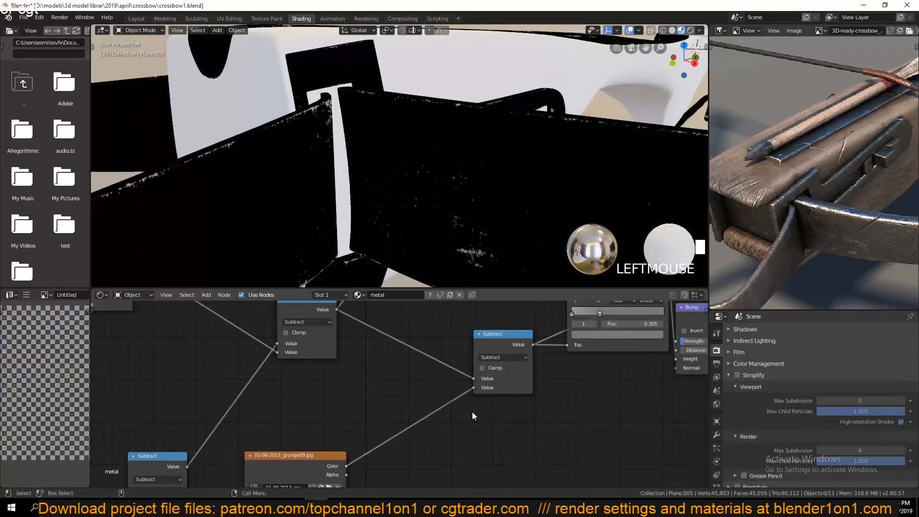
key("ctrl+s")
Step: Add a ColorRamp between the grunge texture's colour and the new Subtract node's second value
left_click_drag(475, 377, 349, 467)
left_click_drag(475, 388, 474, 388)
key("shift+a")
mouse_move(452, 429)
left_click(525, 312)
left_click(366, 407)
Step: Try moving the grunge ColorRamp's black stop inward to about a third and inspect the scratch mask
middle_click_drag(444, 412, 461, 382)
left_click(491, 428)
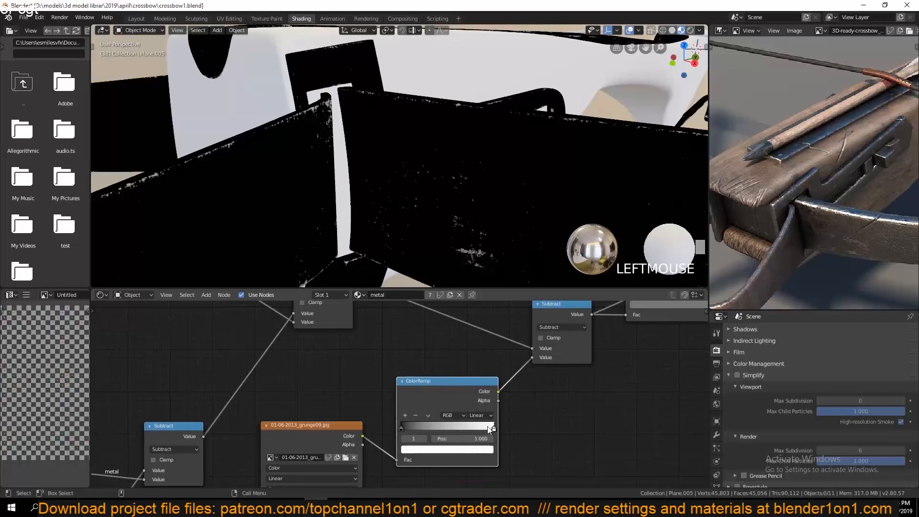
left_click_drag(423, 429, 444, 428)
scroll(419, 248, "down", 3)
middle_click_drag(419, 248, 402, 268)
left_click_drag(446, 427, 406, 427)
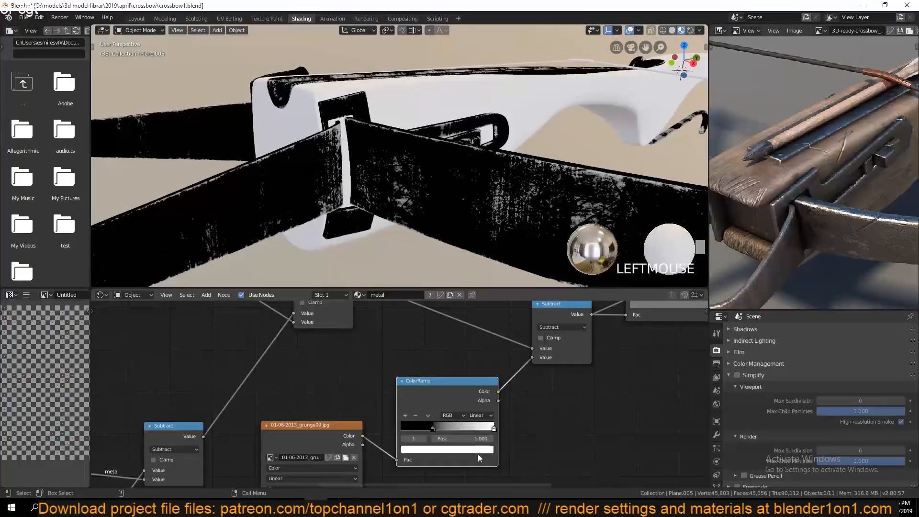
Step: Try darkening the grunge ColorRamp's end stop to grey and inspect the mask around the bow
left_click_drag(473, 341, 473, 368)
scroll(526, 425, "down", 5)
scroll(426, 211, "down", 3)
mouse_move(426, 206)
middle_mouse_down()
mouse_move(420, 225)
mouse_move(402, 220)
mouse_move(417, 210)
middle_mouse_up()
key("grave")
scroll(417, 211, "up", 4)
scroll(456, 413, "up", 1)
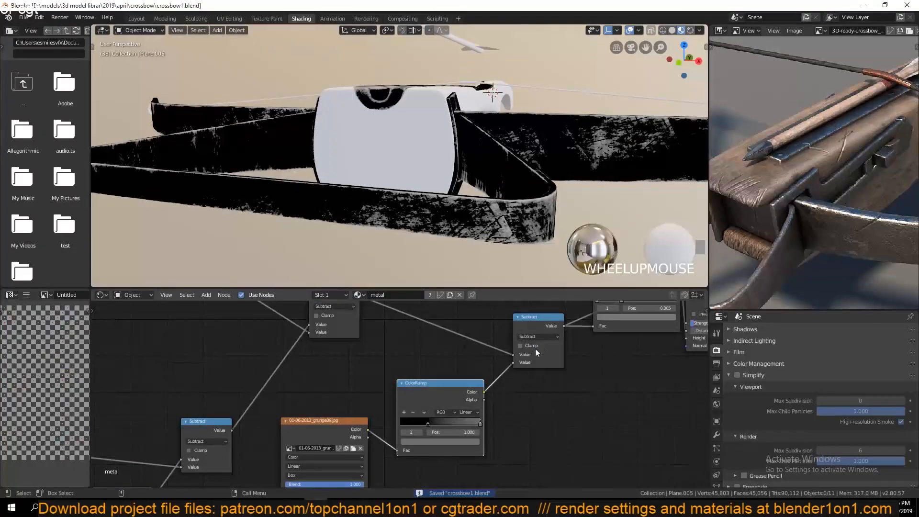
Step: Change the grunge Math node's operation to Power and set the grunge ColorRamp's end stop to white
left_click(526, 380)
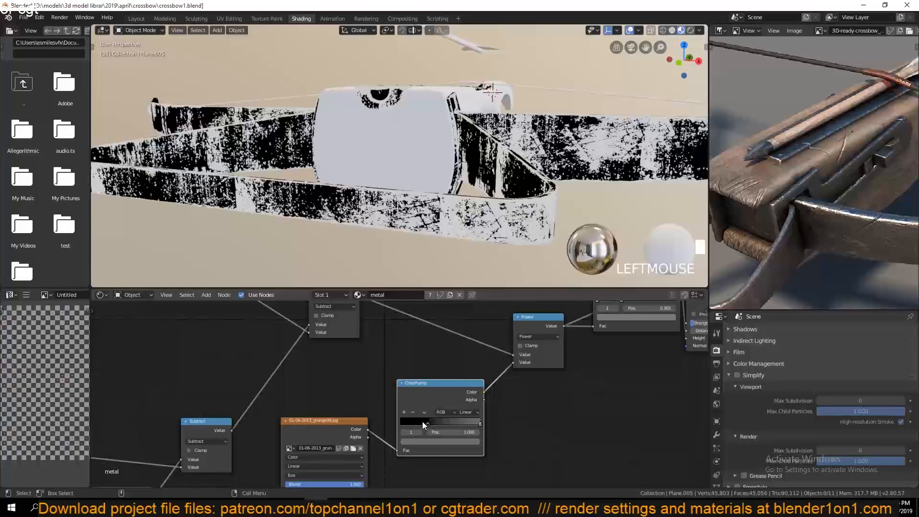
left_click_drag(463, 366, 488, 279)
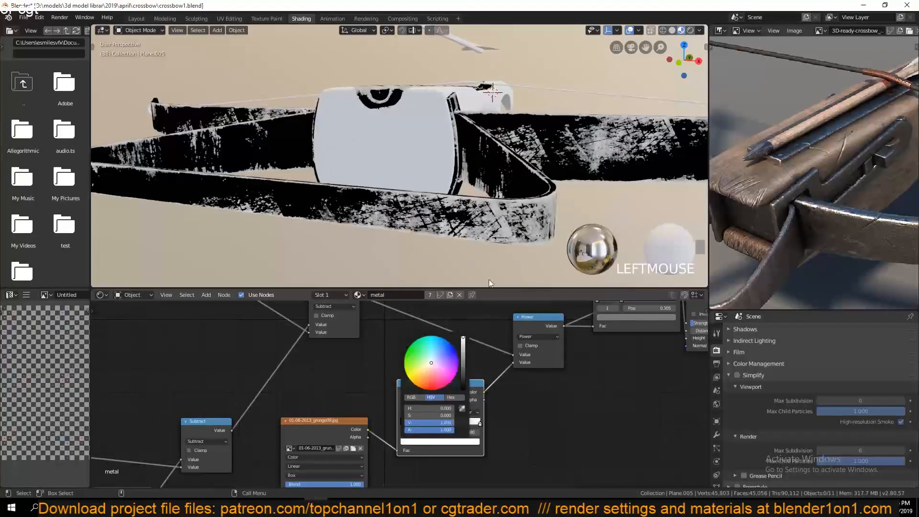
scroll(489, 239, "up", 4)
key("grave")
middle_click_drag(478, 239, 406, 211)
scroll(406, 210, "down", 2)
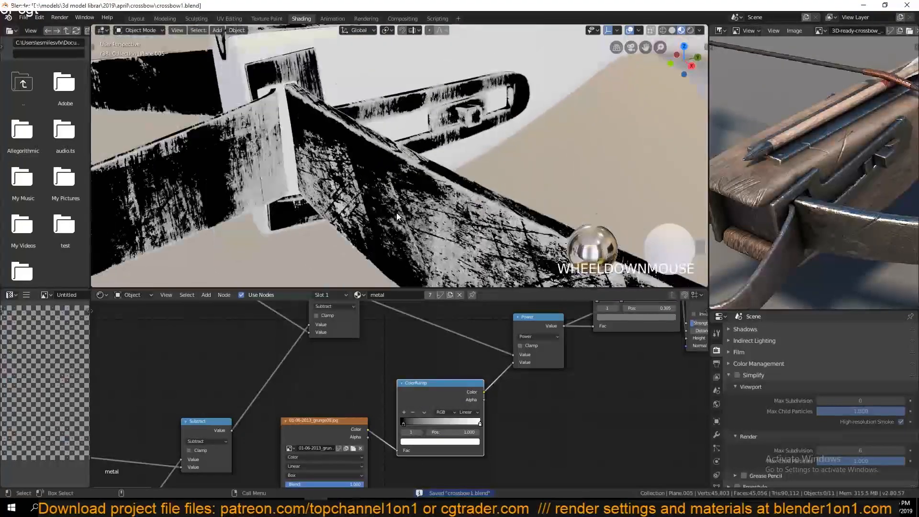
Step: Try shifting the grunge ColorRamp's black stop and moving its white stop to about the middle
left_click(404, 423)
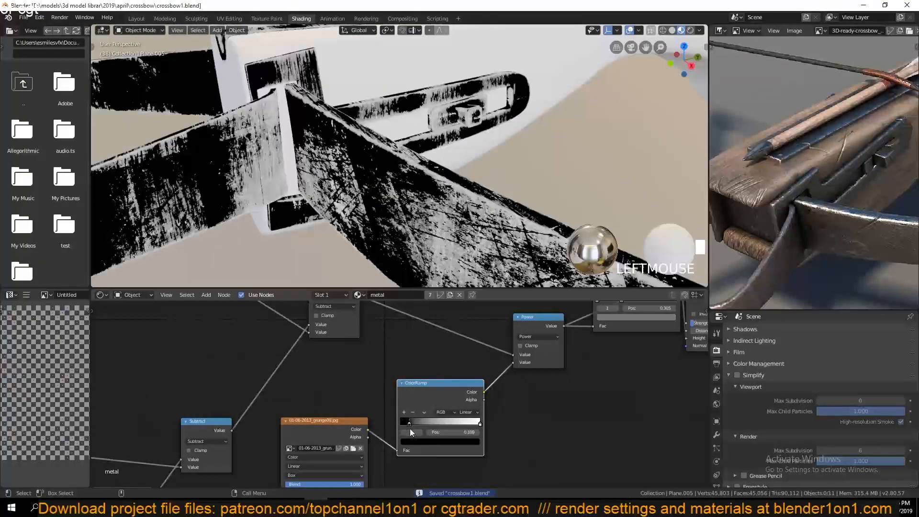
scroll(423, 223, "down", 2)
scroll(424, 223, "down", 2)
key("ctrl+s")
middle_click_drag(424, 223, 309, 210, "shift")
scroll(309, 209, "up", 1)
middle_click_drag(466, 427, 423, 428)
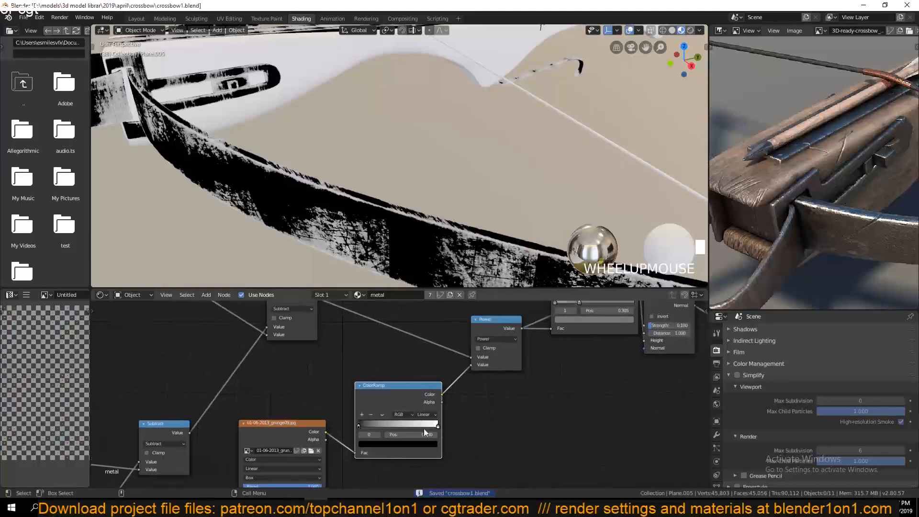
left_click_drag(394, 427, 394, 427)
middle_click_drag(497, 387, 316, 441)
key("ctrl+s")
Step: Preview the combined Subtract mask and the Power mask up close on the bow to compare their scratches
scroll(399, 210, "up", 4)
middle_click_drag(357, 221, 393, 287)
middle_click_drag(536, 408, 433, 413)
middle_click_drag(433, 387, 523, 354)
scroll(523, 355, "down", 4)
middle_click_drag(490, 384, 470, 431)
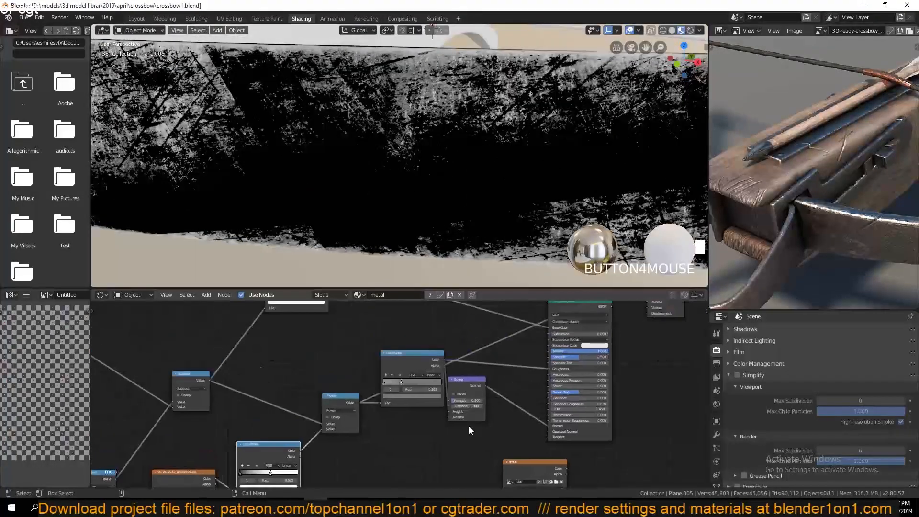
scroll(459, 369, "up", 2)
left_click(165, 375, "ctrl+shift")
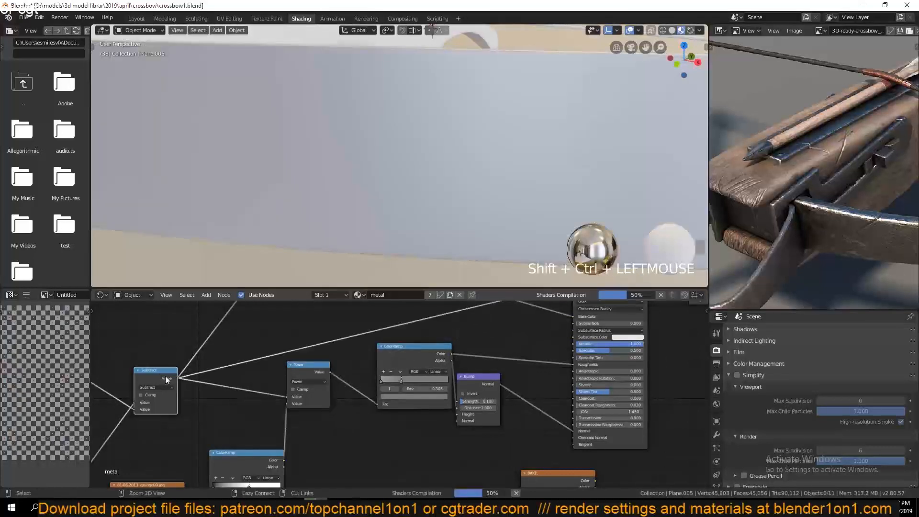
left_click(165, 375, "ctrl+shift")
left_click(303, 368, "ctrl+shift")
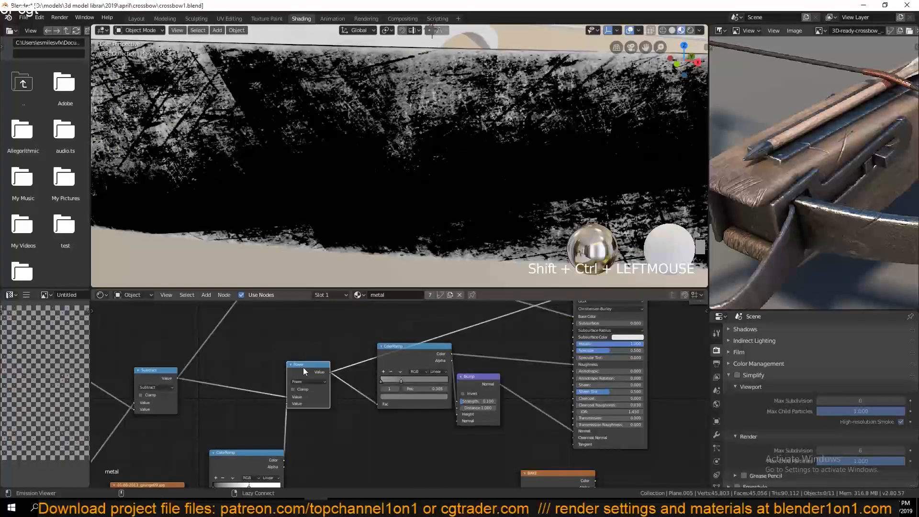
Step: Set the grunge ColorRamp's black stop to position 0.255 and its white stop to about 0.8, and save
middle_click_drag(322, 405, 357, 368)
left_click_drag(293, 449, 266, 448)
left_click(275, 464)
mouse_move(300, 414)
left_mouse_down()
mouse_move(300, 400)
mouse_move(290, 424)
left_mouse_up()
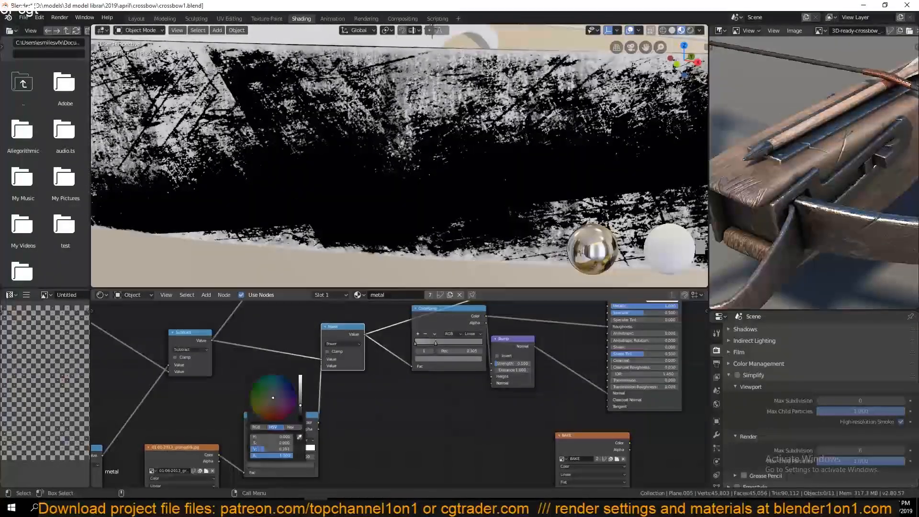
mouse_move(300, 420)
left_mouse_down()
mouse_move(300, 408)
mouse_move(300, 422)
left_mouse_up()
left_click_drag(254, 450, 263, 447)
scroll(286, 223, "down", 5)
scroll(322, 221, "up", 5)
middle_click_drag(321, 220, 279, 219)
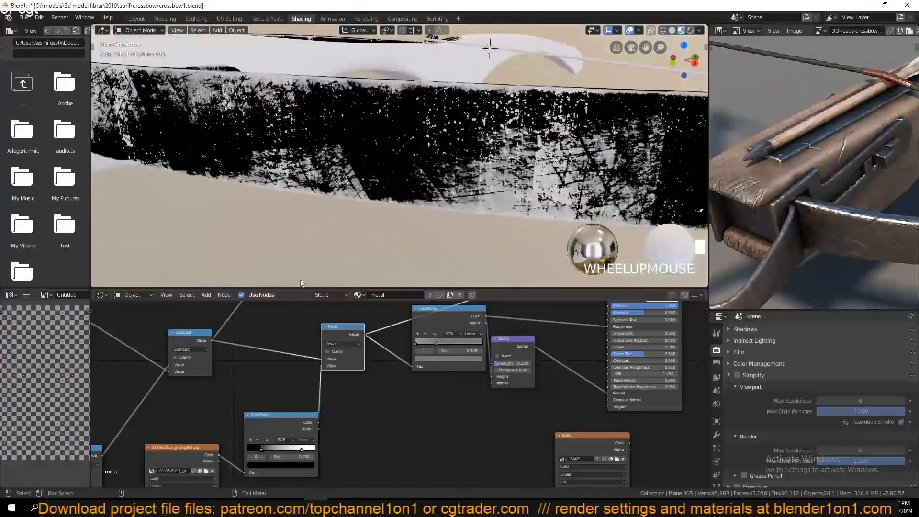
key("ctrl+s")
Step: Set the grunge texture's mapping scale to 0.890 on all axes and inspect the mask across the crossbow
scroll(168, 421, "down", 1)
scroll(173, 422, "up", 1)
middle_click_drag(191, 427, 376, 394)
middle_click_drag(299, 430, 432, 350)
scroll(460, 421, "up", 2)
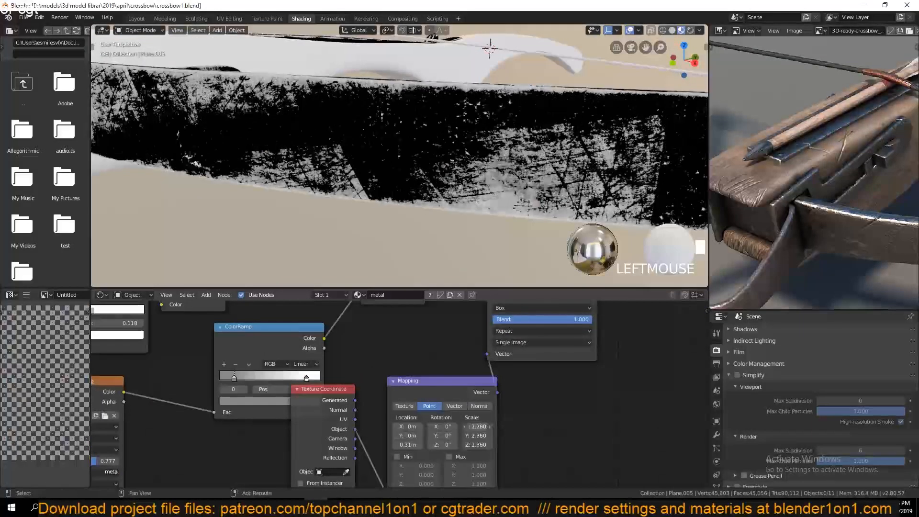
left_click_drag(478, 426, 483, 426, "shift")
scroll(469, 207, "down", 6)
middle_click_drag(469, 207, 453, 230)
key("grave")
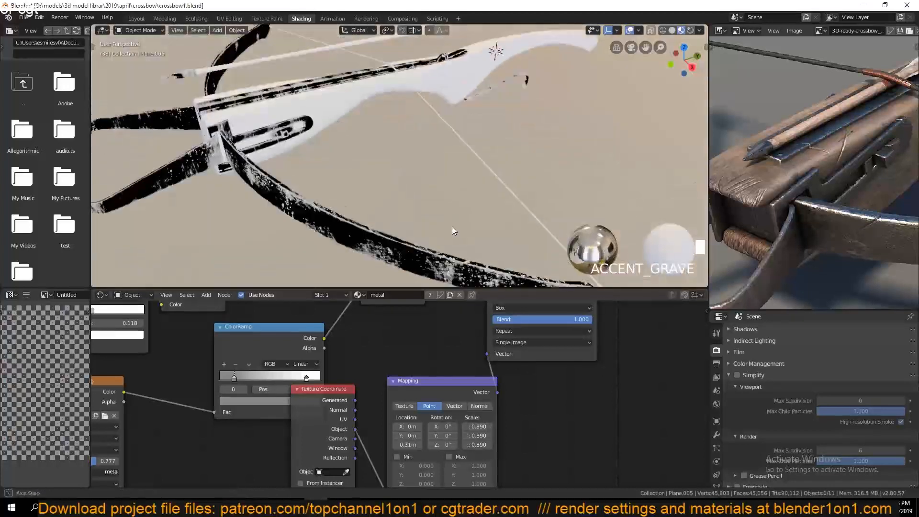
Step: Reconnect the metal Principled BSDF to the material output and inspect the full metal finish across the crossbow
key("ctrl+s")
middle_click_drag(534, 392, 396, 465)
scroll(564, 385, "down", 5)
middle_click_drag(564, 385, 177, 351)
left_click(532, 329, "ctrl+shift")
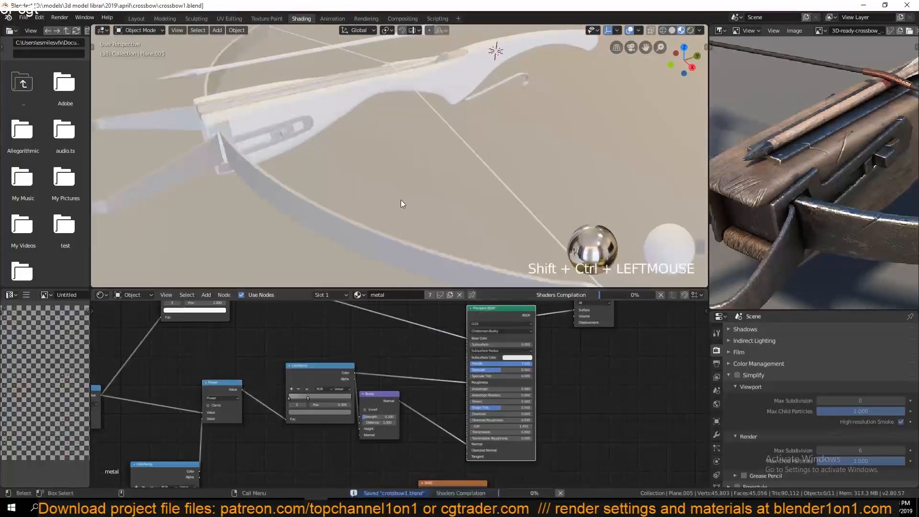
key("grave")
middle_click_drag(291, 217, 492, 182)
scroll(326, 181, "up", 4)
scroll(325, 183, "down", 5)
Step: Space out the Principled BSDF, material output and Bump nodes away from the roughness ColorRamp, and save the file
middle_click_drag(569, 335, 433, 384)
left_click_drag(454, 352, 573, 360)
left_click_drag(371, 358, 516, 349)
middle_click_drag(390, 404, 487, 326)
left_click_drag(337, 365, 457, 361)
middle_click_drag(346, 416, 367, 411)
key("ctrl+s")
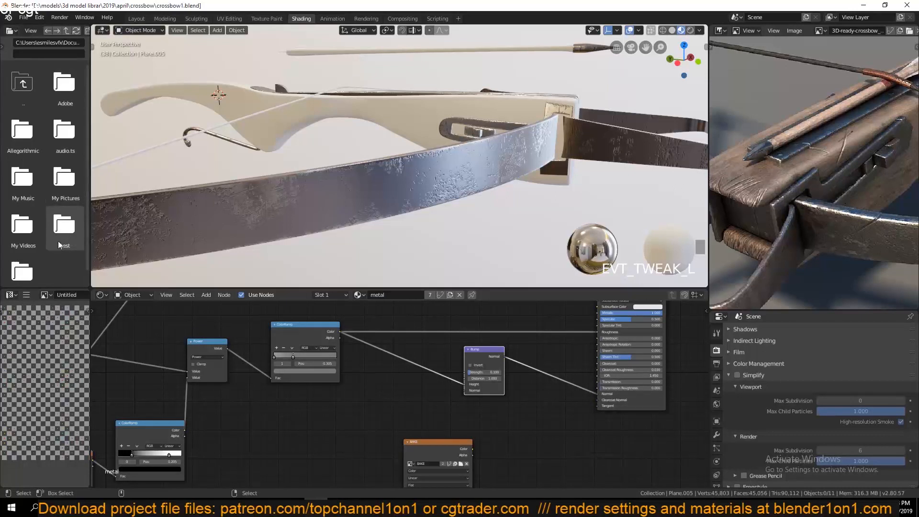
Step: Select the bow limb and change the Power math node feeding the roughness ColorRamp to Multiply
middle_click_drag(394, 229, 308, 226)
left_click(486, 196)
scroll(488, 205, "up", 4)
middle_click_drag(488, 205, 475, 208)
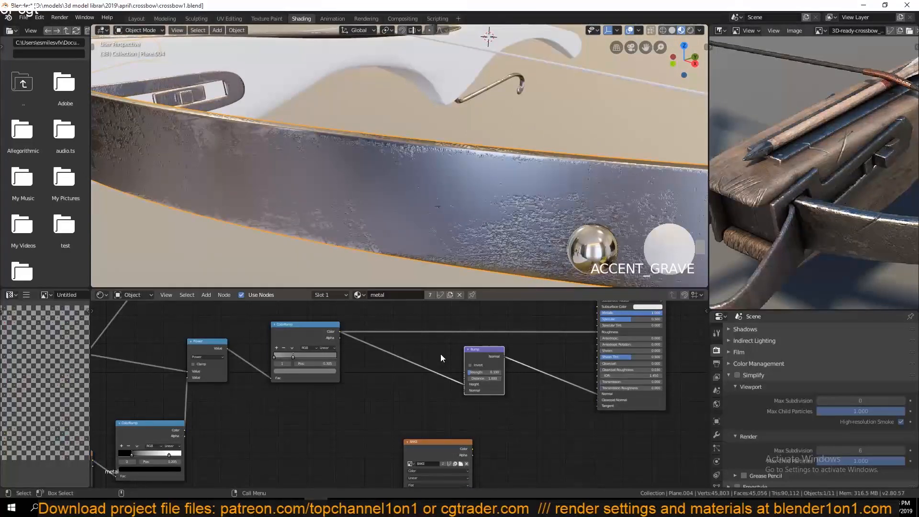
left_click(210, 357)
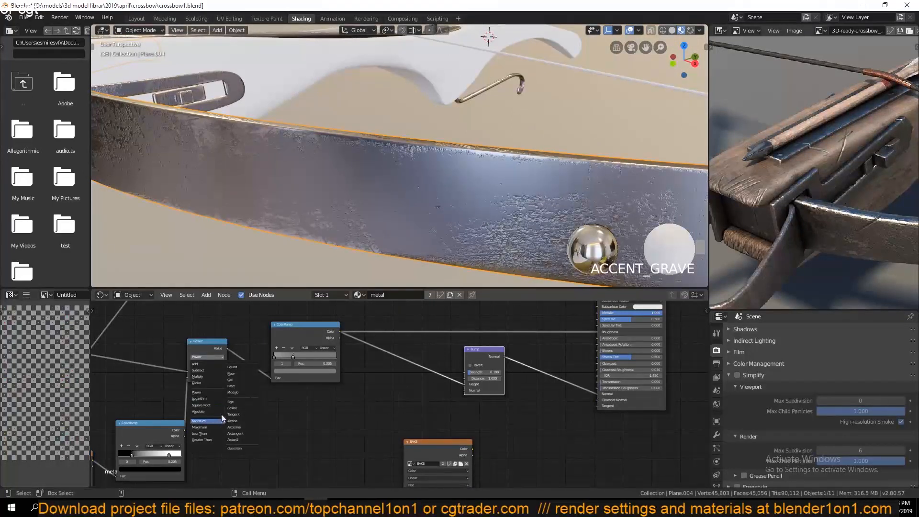
left_click(207, 377)
Step: Set the grunge ColorRamp's black stop to position 0.000 and save the file
middle_click_drag(203, 420, 309, 415)
scroll(309, 414, "up", 2)
left_click_drag(224, 454, 148, 460)
scroll(196, 411, "down", 3)
middle_click_drag(196, 412, 293, 351)
key("ctrl+s")
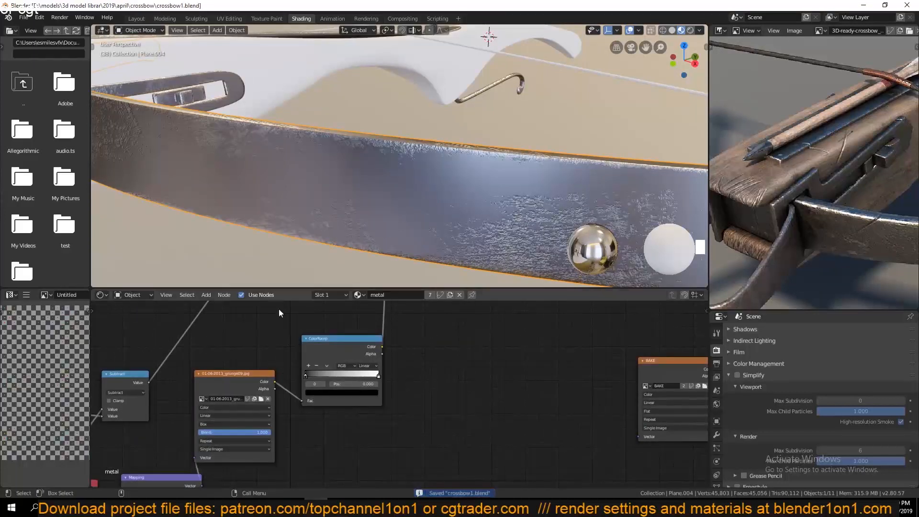
Step: Try inverting the Bump node on the metal material while viewing the bow limb up close
middle_click_drag(421, 367, 462, 404)
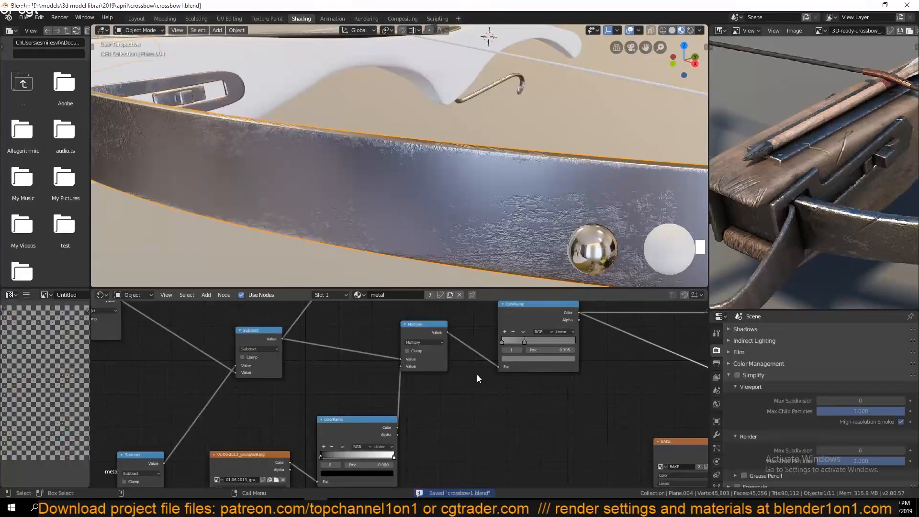
middle_click_drag(655, 366, 438, 378)
middle_click_drag(541, 380, 395, 484)
scroll(478, 185, "down", 5)
scroll(478, 186, "up", 4)
middle_click_drag(477, 185, 422, 186)
middle_click_drag(434, 252, 435, 243)
scroll(435, 243, "up", 3)
middle_click_drag(402, 352, 387, 293)
left_click(352, 408)
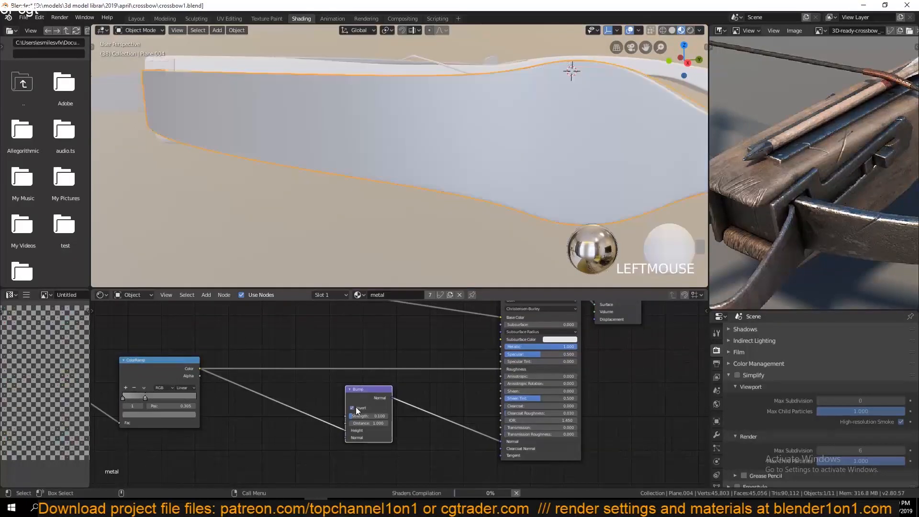
left_click(352, 408)
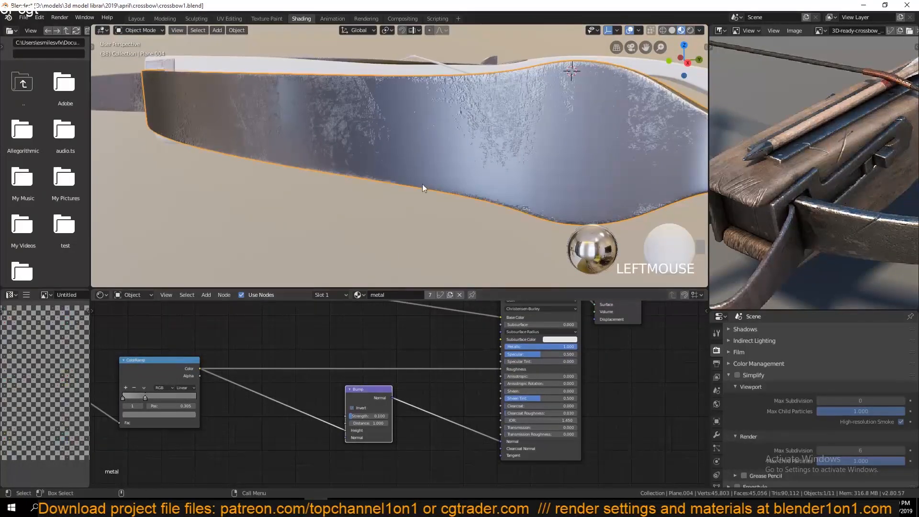
key("ctrl+s")
Step: Set the metal's Bump strength to 0.050 and save the file
key("grave")
scroll(475, 163, "up", 6)
key("grave")
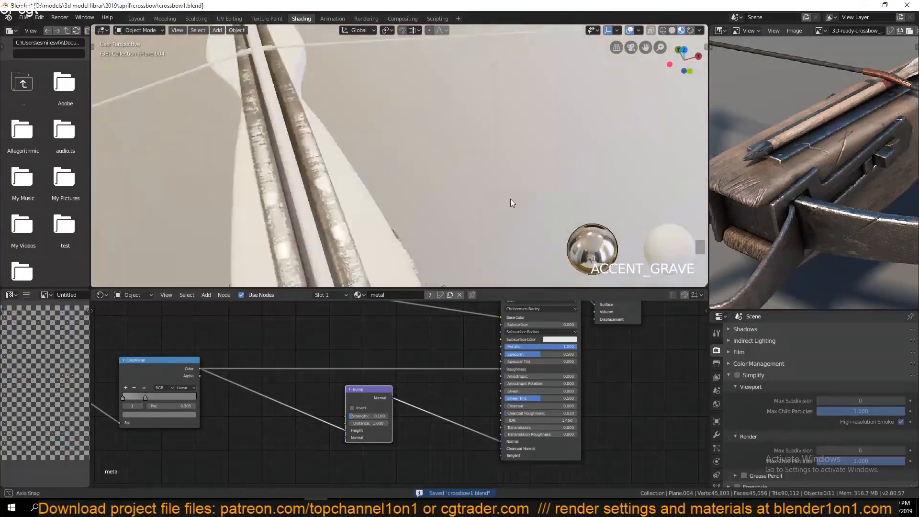
middle_click_drag(474, 195, 450, 219)
scroll(398, 394, "up", 5)
left_click(371, 426)
type(".05")
key("Return")
scroll(484, 201, "down", 8)
key("ctrl+s")
scroll(446, 184, "up", 3)
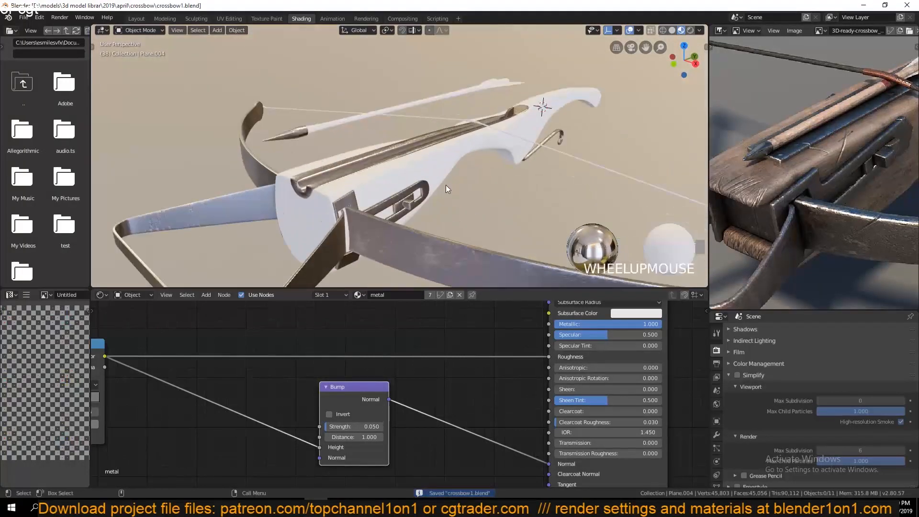
Step: Duplicate the BAKE image texture node and place the copy above the base colour ColorRamp of the metal material
left_click(406, 258)
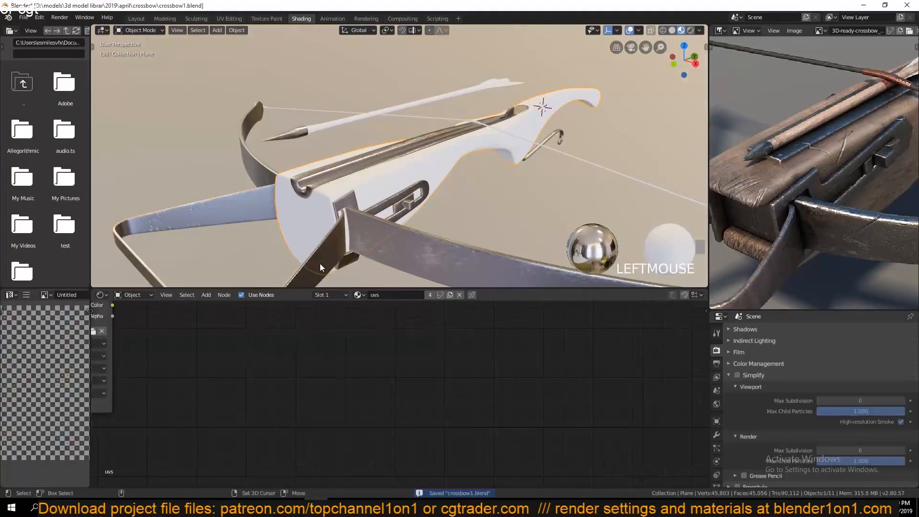
scroll(441, 314, "down", 3)
key("shift+a")
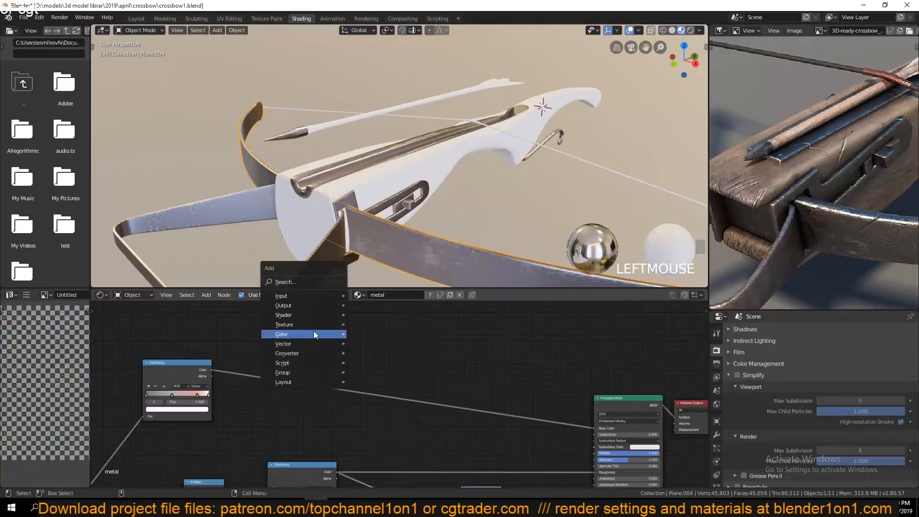
mouse_move(314, 316)
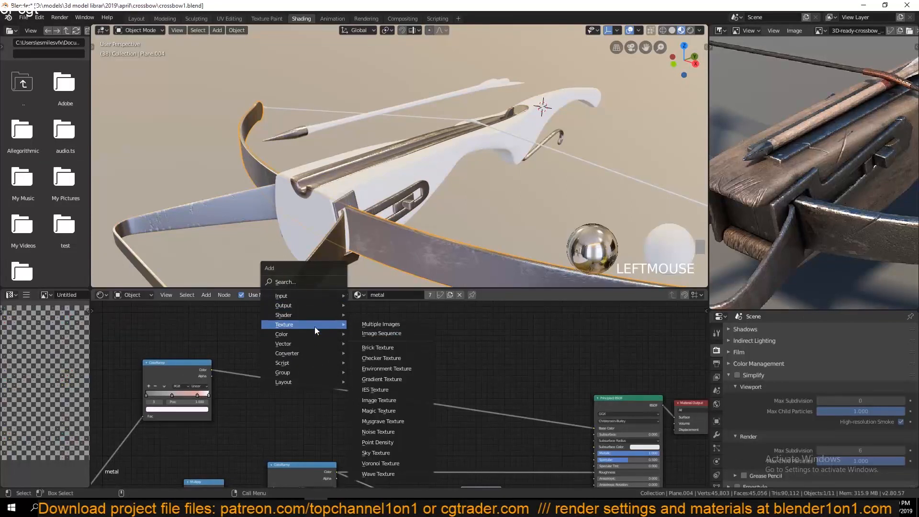
left_click(390, 380)
scroll(465, 341, "down", 2)
middle_click_drag(308, 375, 407, 350)
key("shift+d")
left_click(590, 317)
scroll(590, 318, "up", 4)
middle_click_drag(590, 317, 359, 361)
Step: Load AO.png into the duplicated image texture node and preview it on the crossbow
scroll(487, 399, "up", 3)
left_click(458, 353)
left_click(130, 34)
double_click(225, 96)
middle_click_drag(422, 333, 337, 323)
left_click(358, 326, "ctrl+shift")
Step: Add a MixRGB node set to Multiply with factor 1.000, combining the base colour ColorRamp with the AO texture
middle_click_drag(404, 357, 310, 332)
key("shift+a")
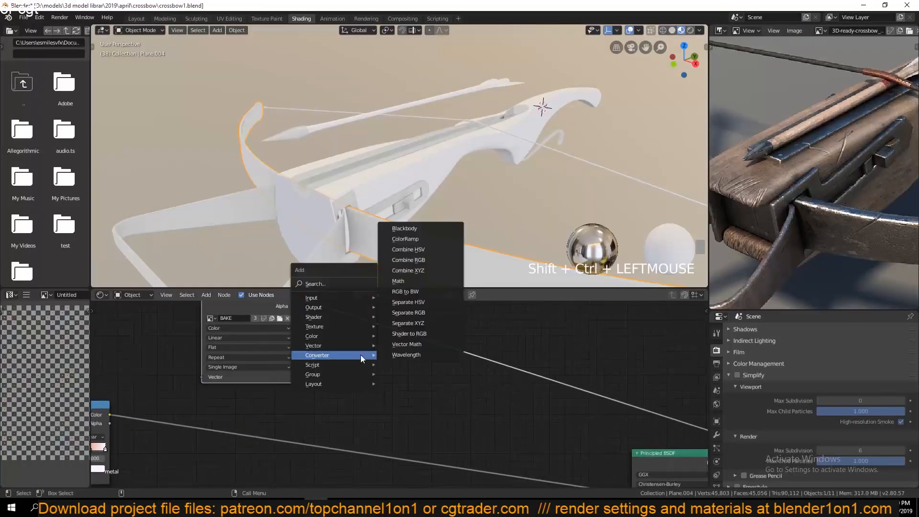
mouse_move(359, 337)
left_click(402, 388)
left_click(417, 363)
scroll(417, 363, "down", 2)
left_click_drag(187, 409, 459, 403)
left_click_drag(476, 391, 497, 391)
left_click(489, 377)
left_click(479, 354)
Step: Connect the Multiply node to the Principled BSDF's Base Color, preview the full shader and save the file
middle_click_drag(498, 370, 446, 358)
left_click_drag(446, 357, 518, 455)
left_click(533, 426, "ctrl+shift")
key("ctrl+s")
Step: Link the metal material from a metal part to the crossbow's stock
scroll(396, 211, "up", 2)
key("grave")
middle_click_drag(415, 196, 495, 173)
left_click(385, 160)
left_click(472, 207, "shift")
key("ctrl+l")
left_click(473, 206)
key("alt+a")
key("grave")
Step: Make the stock's material a single-user copy named wood and save the file
left_click(445, 185)
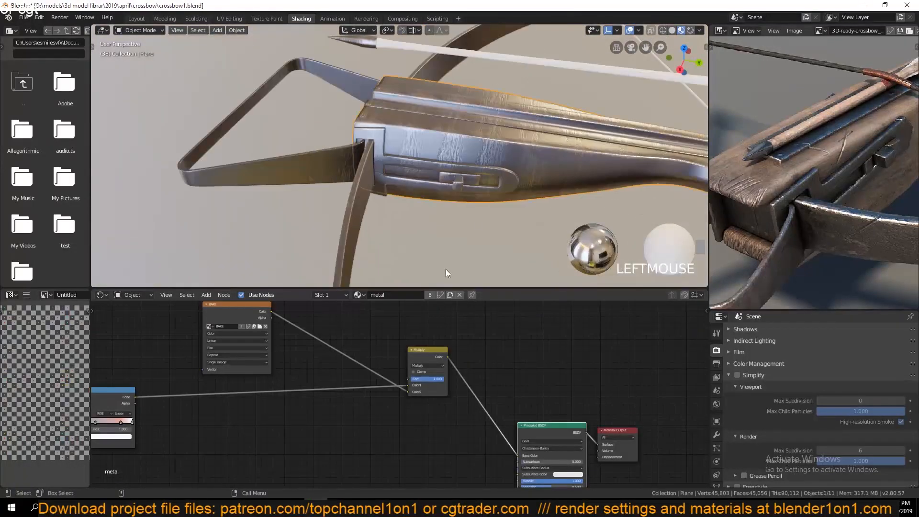
left_click(429, 294)
type("wood")
left_click(437, 331)
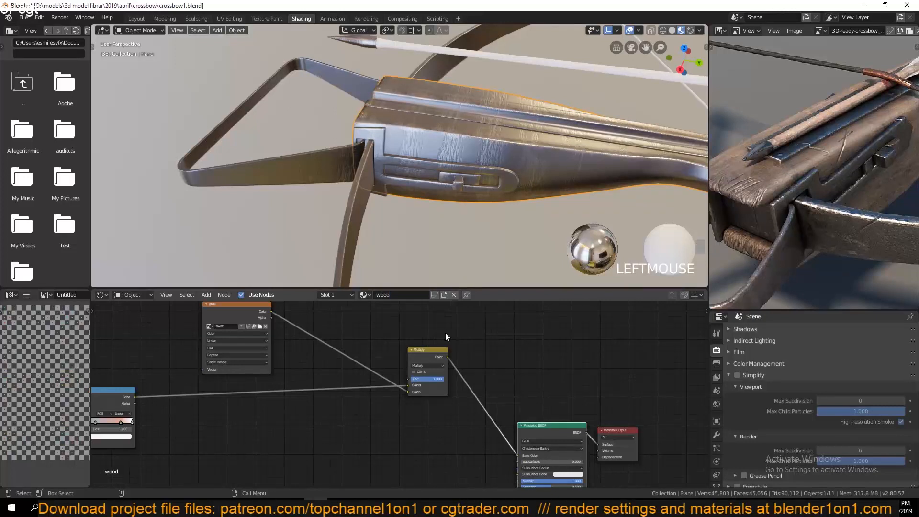
key("ctrl+s")
Step: Replace the scratchmap.png image in the wood material with the wood_grain image from the TEXTURES folder
scroll(298, 400, "down", 6)
middle_click_drag(98, 414, 550, 372)
scroll(418, 421, "up", 11)
middle_click_drag(353, 452, 366, 363)
left_click(473, 391)
left_click(153, 97)
scroll(446, 162, "down", 5)
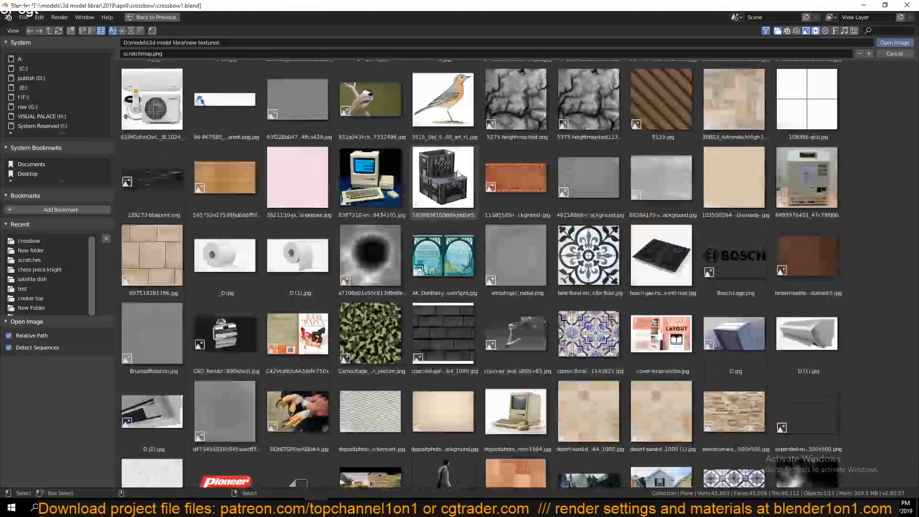
scroll(613, 236, "up", 5)
left_click(733, 78)
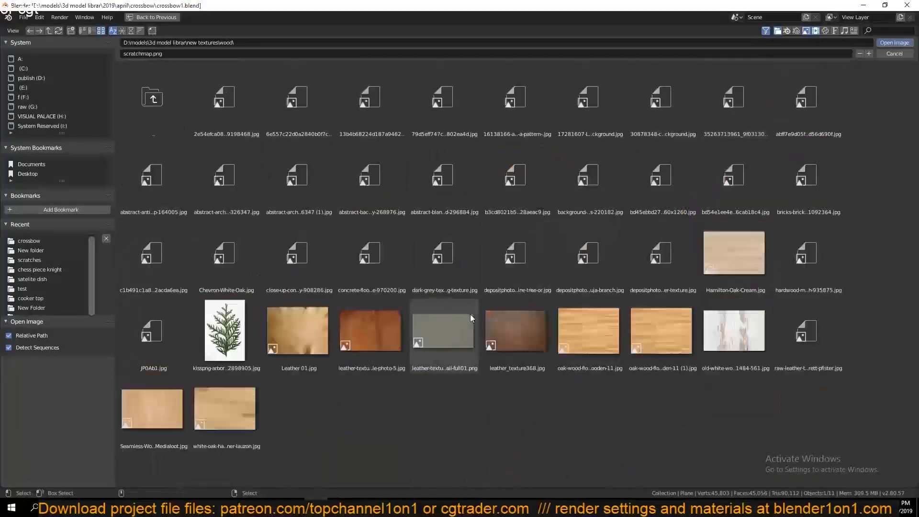
double_click(177, 108)
double_click(588, 100)
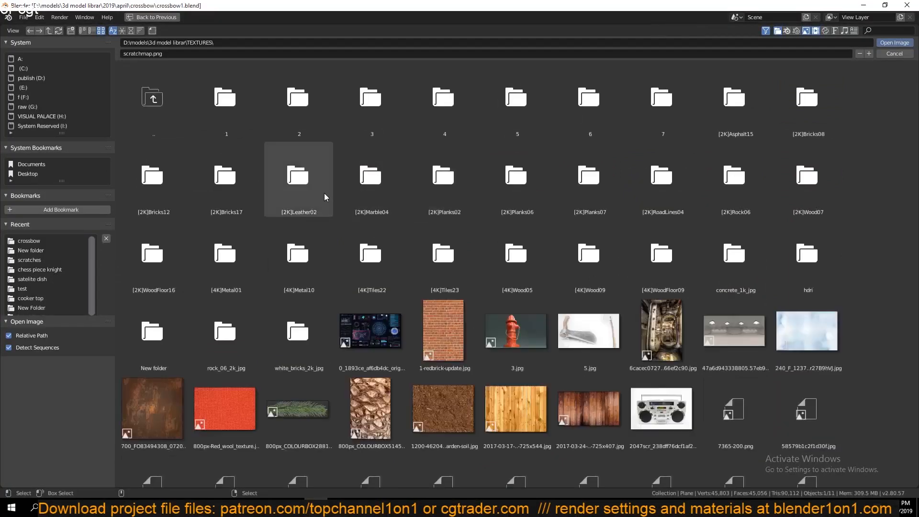
scroll(323, 194, "down", 10)
scroll(321, 312, "down", 3)
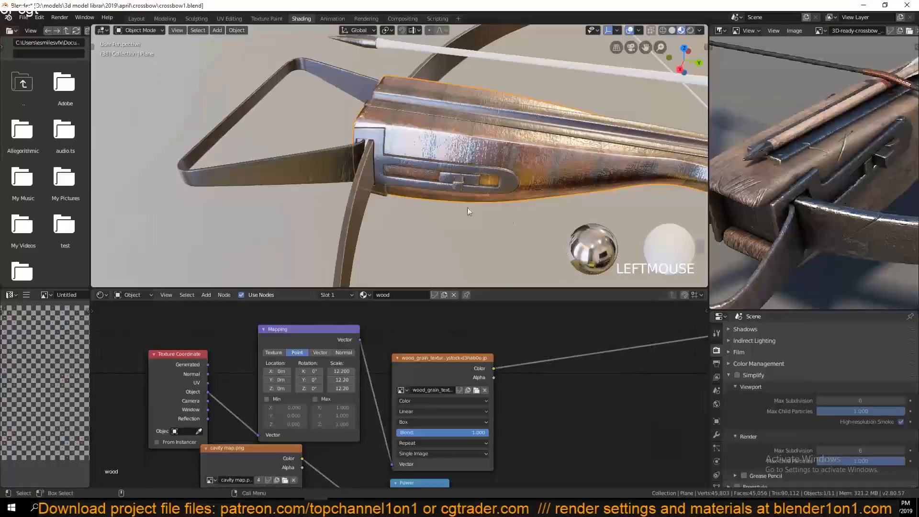
Step: Try setting the wood material's Metallic value to 0.000 and view the stock up close
key("grave")
middle_click_drag(475, 435, 125, 367)
middle_click_drag(670, 368, 289, 470)
left_click_drag(532, 365, 440, 365)
middle_click_drag(419, 176, 579, 246)
scroll(417, 231, "up", 4)
key("ctrl+s")
Step: Look over the wood material's mask nodes and undo the last Metallic change
scroll(349, 396, "down", 5)
middle_click_drag(195, 398, 550, 388)
middle_click_drag(235, 388, 565, 371)
middle_click_drag(175, 377, 369, 349)
scroll(369, 353, "up", 1)
middle_click_drag(447, 421, 393, 353)
scroll(393, 353, "down", 2)
middle_click_drag(458, 330, 244, 426)
scroll(264, 424, "up", 1)
middle_click_drag(311, 410, 335, 436)
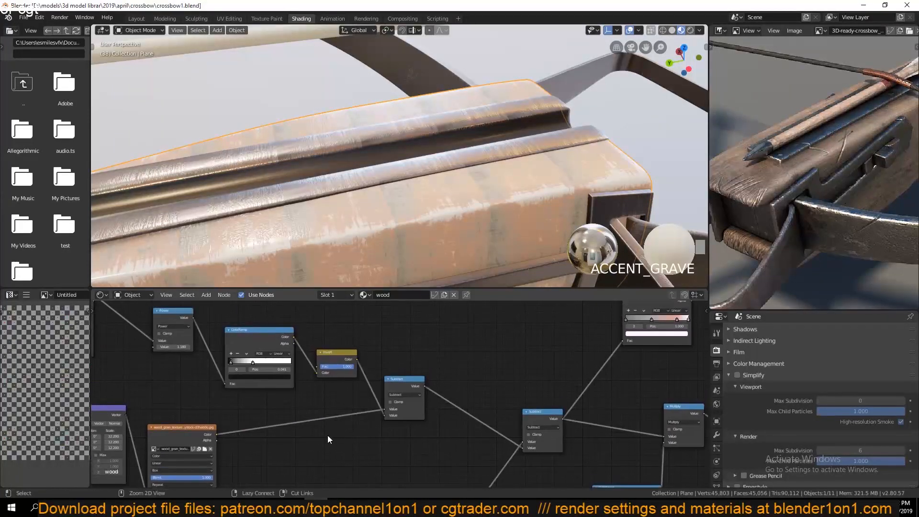
key("ctrl+z")
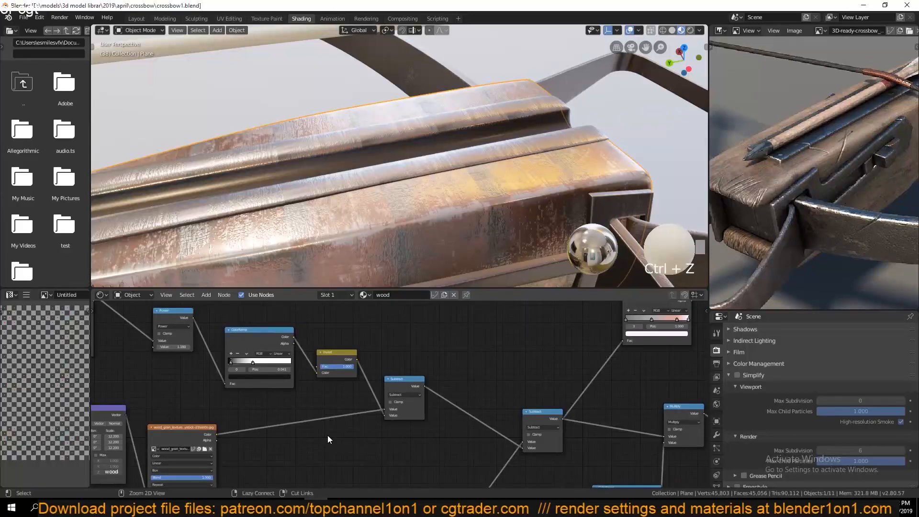
Step: Delete the ColorRamp that feeds the base colour in the wood material
middle_click_drag(327, 435, 233, 498)
left_click(512, 359)
key("Delete")
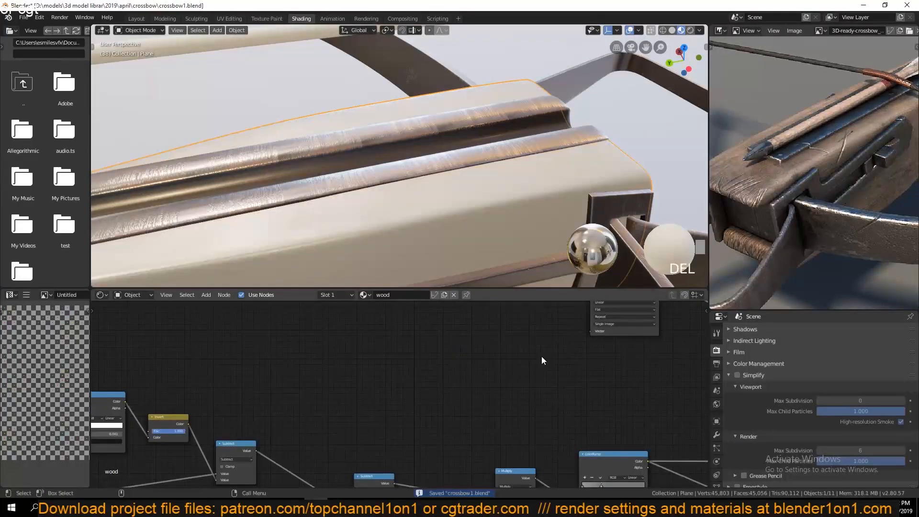
Step: Duplicate the wood material's AO image texture node and place the copy just below the original
scroll(555, 378, "down", 4)
middle_click_drag(559, 382, 449, 433)
scroll(481, 406, "up", 3)
left_click(478, 346)
key("shift+d")
left_click(471, 420)
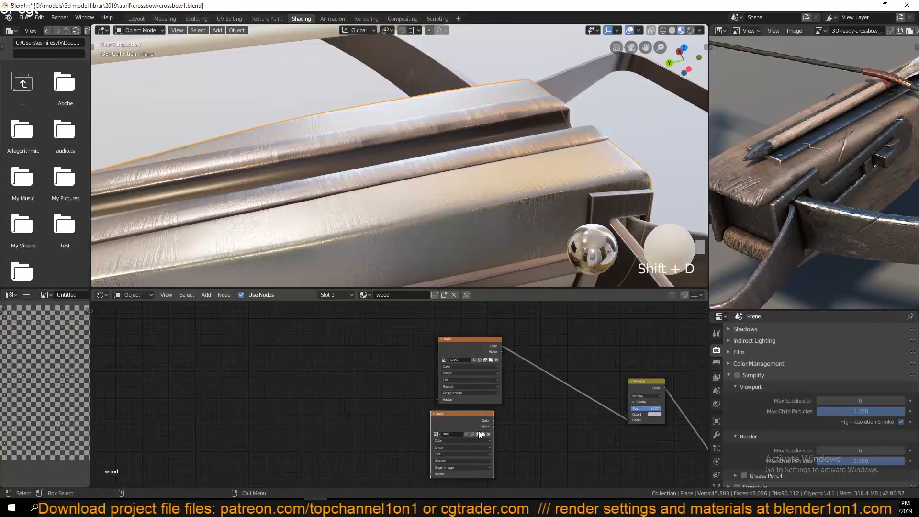
Step: Load the wood_grain image from the TEXTURES folder into the copied node and connect it to the Multiply node's Color1
left_click(483, 432)
left_click(48, 242)
scroll(599, 370, "down", 15)
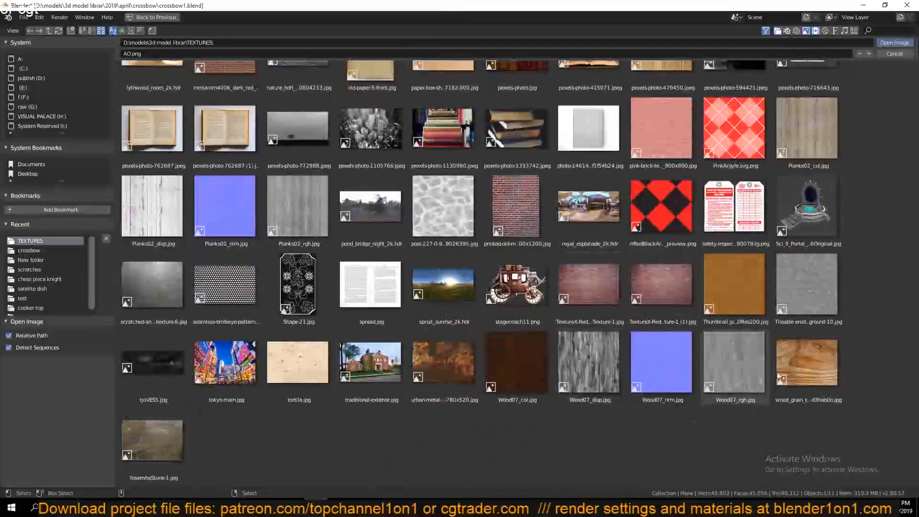
double_click(778, 376)
left_click_drag(494, 420, 627, 413)
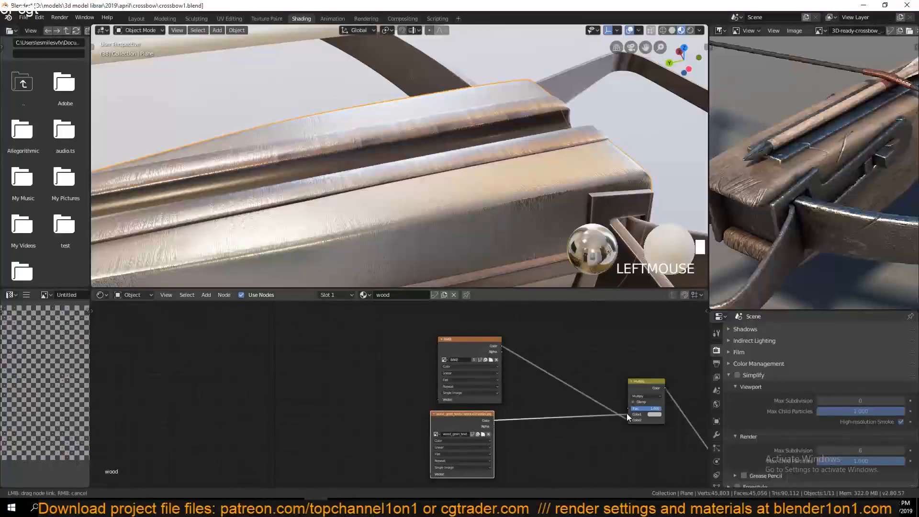
Step: Add texture coordinate and mapping nodes to the wood grain texture and set its scale to 8.400 on all axes
middle_click_drag(541, 221, 428, 228)
left_click(468, 423)
key("ctrl+t")
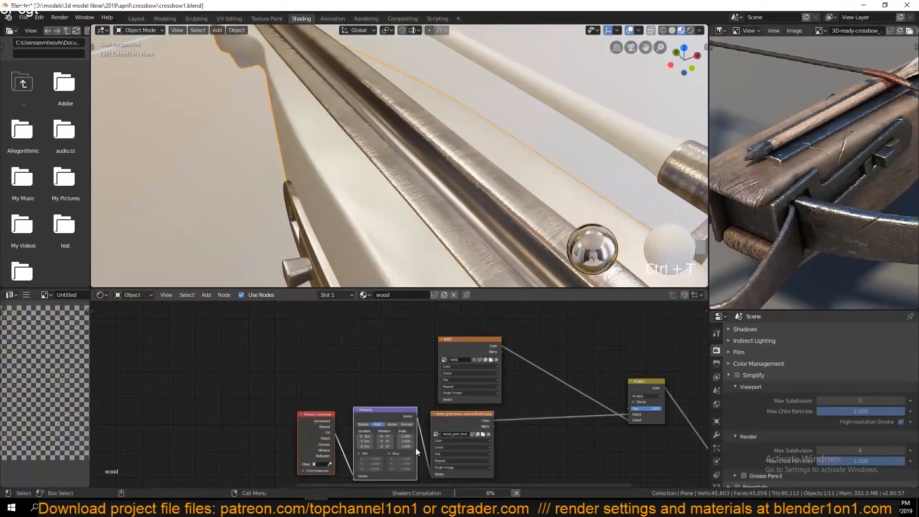
scroll(416, 447, "up", 4)
middle_click_drag(416, 447, 429, 413)
left_click_drag(423, 397, 449, 412)
key("ctrl+z")
key("grave")
middle_click_drag(460, 251, 335, 155)
scroll(334, 155, "up", 3)
Step: Set the wood Principled BSDF's Metallic value to 0.000, check the wood grain mapping and save the file
scroll(555, 362, "down", 6)
middle_click_drag(555, 363, 364, 330)
scroll(521, 421, "up", 4)
left_click_drag(521, 421, 371, 380)
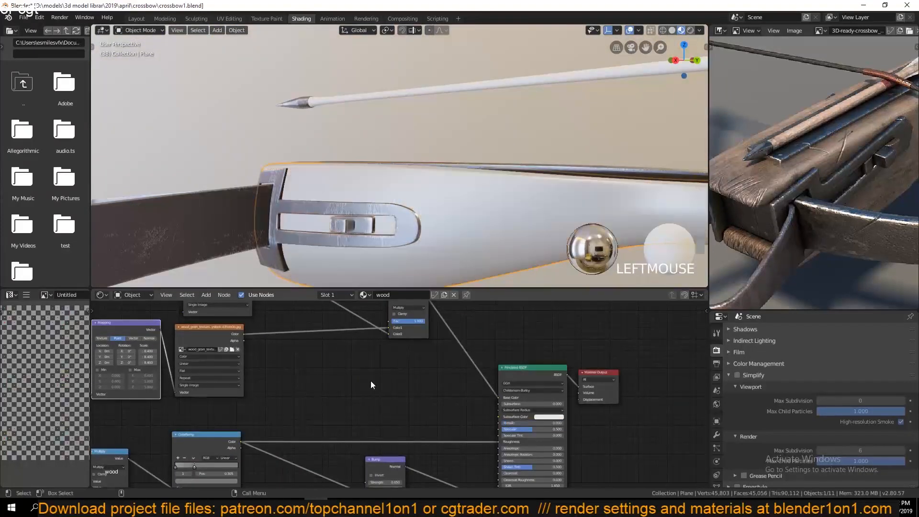
middle_click_drag(355, 378, 462, 471)
scroll(421, 415, "up", 3)
middle_click_drag(420, 416, 529, 359)
scroll(378, 404, "up", 3)
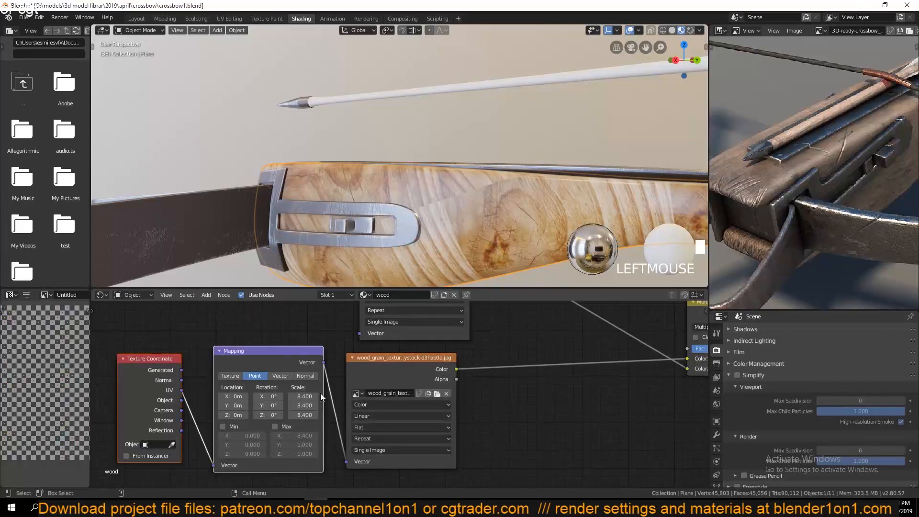
key("ctrl+s")
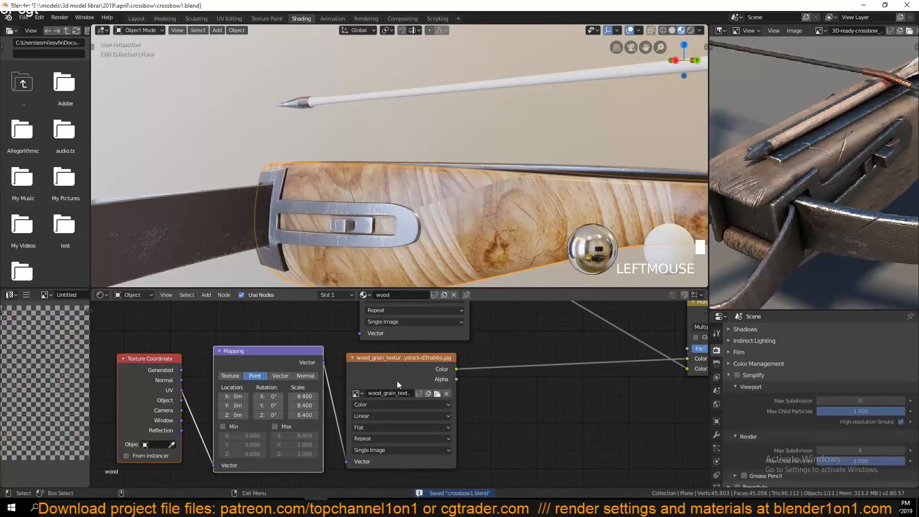
Step: Replace the wood grain texture's image with Wood05_col.jpg and inspect it on the crossbow stock
left_click(437, 394)
double_click(517, 253)
double_click(256, 131)
scroll(325, 161, "down", 3)
mouse_move(324, 161)
middle_mouse_down()
mouse_move(409, 208)
mouse_move(446, 177)
middle_mouse_up()
key("alt+a")
key("grave")
left_click(446, 177)
Step: Insert an RGB Curves node after the Wood05_col texture and darken the wood with a curve point at X 0.36364, Y 0.17500
middle_click_drag(467, 366, 399, 379)
key("shift+a")
mouse_move(469, 374)
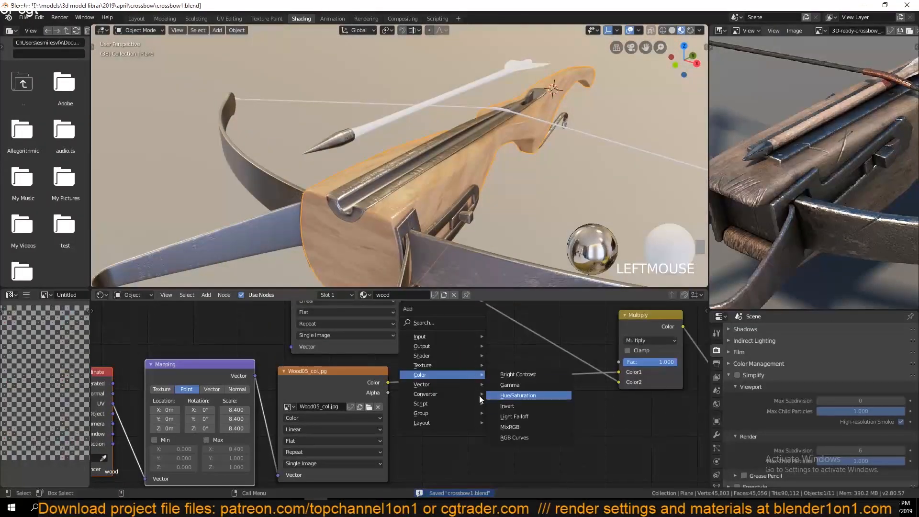
left_click(525, 437)
left_click(512, 401)
middle_click_drag(511, 400, 481, 335)
left_click_drag(499, 378, 480, 408)
key("grave")
scroll(457, 196, "down", 4)
middle_click_drag(457, 197, 325, 190)
scroll(397, 197, "up", 5)
Step: Reselect the wooden stock to bring back its wood nodes and save the file
left_click(416, 508)
left_click(499, 117)
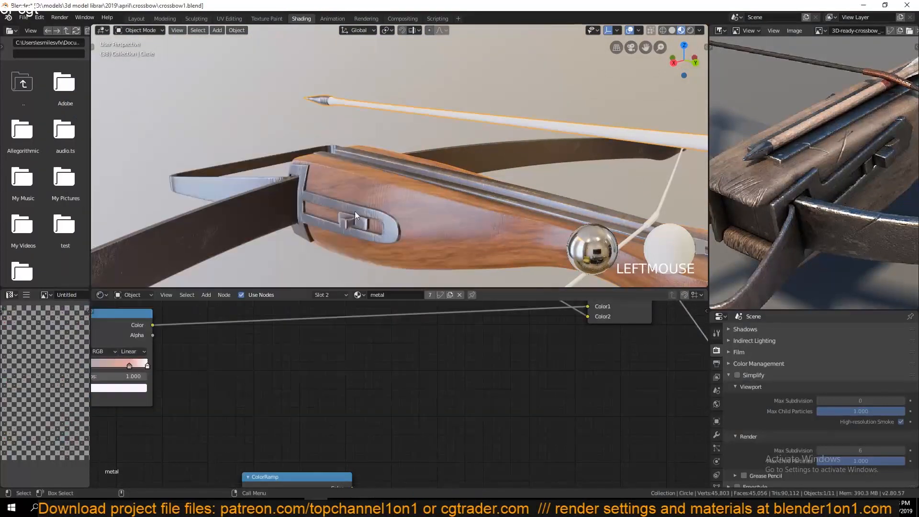
left_click(354, 211)
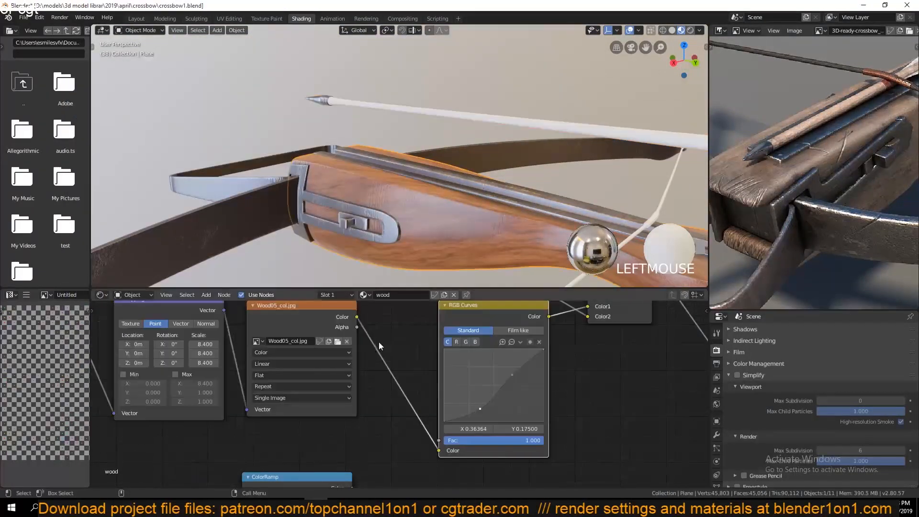
scroll(378, 345, "down", 7)
middle_click_drag(377, 342, 348, 456)
scroll(373, 427, "up", 3)
middle_click_drag(374, 427, 406, 347)
key("ctrl+s")
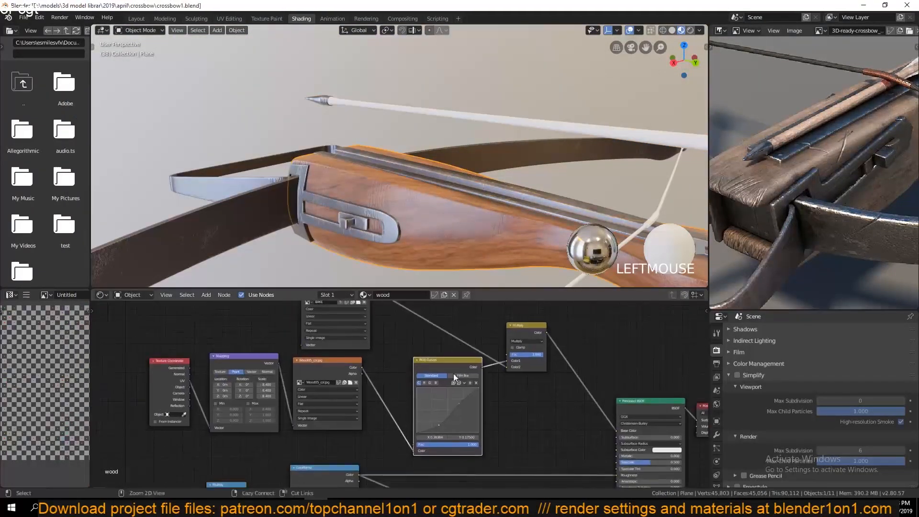
Step: Spread out the wood material's Multiply, RGB Curves and AO texture nodes to make room between them, and save the file
left_click_drag(524, 326, 609, 322)
middle_click_drag(387, 364, 391, 322)
left_click_drag(435, 319, 407, 317)
middle_click_drag(418, 328, 431, 399)
scroll(431, 400, "down", 4)
left_click_drag(392, 340, 402, 301)
key("ctrl+s")
Step: Duplicate the color Multiply node onto the link after the RGB Curves node and set the copy's blend mode to Mix
middle_click_drag(463, 400, 434, 413)
left_click(553, 381)
key("shift+d")
left_click(500, 404)
middle_click_drag(540, 439, 551, 418)
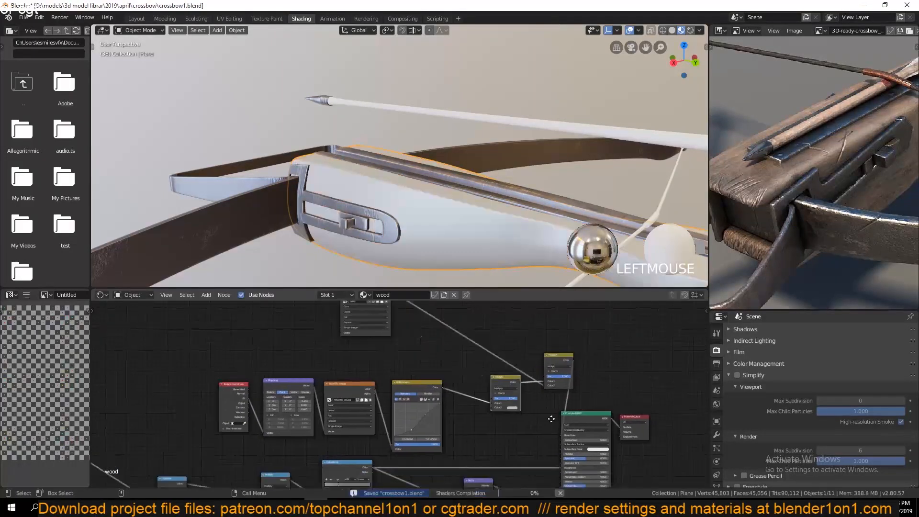
scroll(556, 408, "up", 2)
left_click(572, 367)
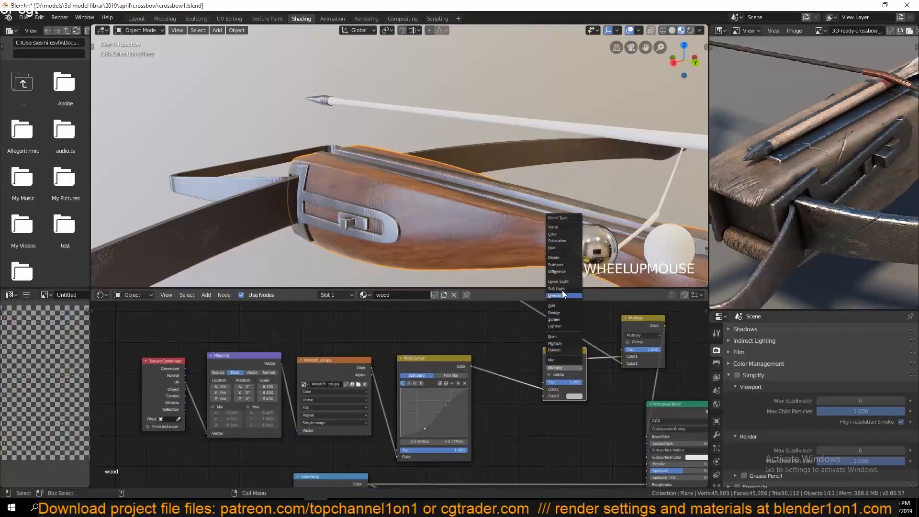
left_click(559, 360)
Step: Connect the wear mask's math Multiply output to the Mix node's Fac and check the wear on the stock
scroll(406, 411, "down", 3)
middle_click_drag(417, 383, 422, 377)
scroll(421, 378, "up", 3)
left_click_drag(285, 444, 537, 341)
middle_click_drag(506, 359, 439, 400)
key("grave")
middle_click_drag(422, 248, 402, 40)
middle_click_drag(365, 419, 610, 306)
middle_click_drag(421, 429, 470, 404)
scroll(470, 403, "up", 1)
middle_click_drag(397, 205, 504, 203)
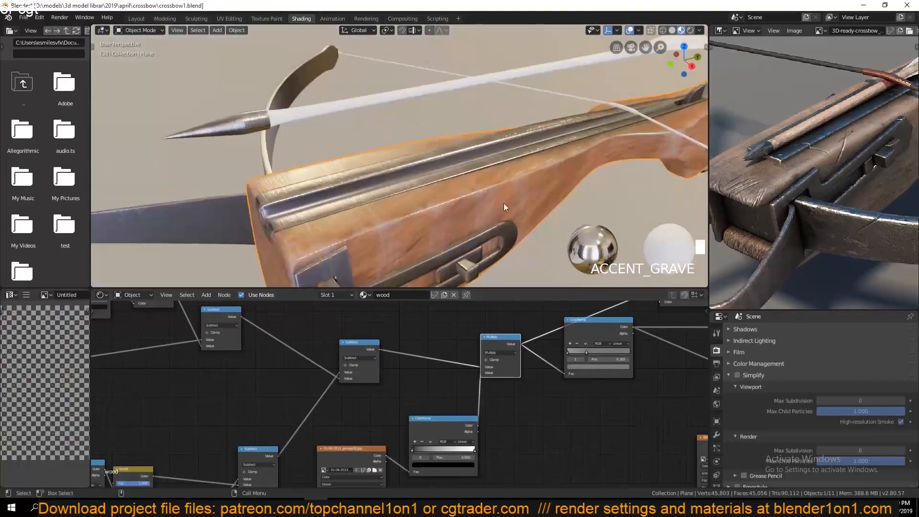
scroll(505, 206, "up", 3)
Step: Connect the Wood05_col texture's Color output to the Mix node's Color2 input
middle_click_drag(641, 335, 393, 460)
middle_click_drag(446, 412, 450, 433)
left_click_drag(388, 366, 549, 389)
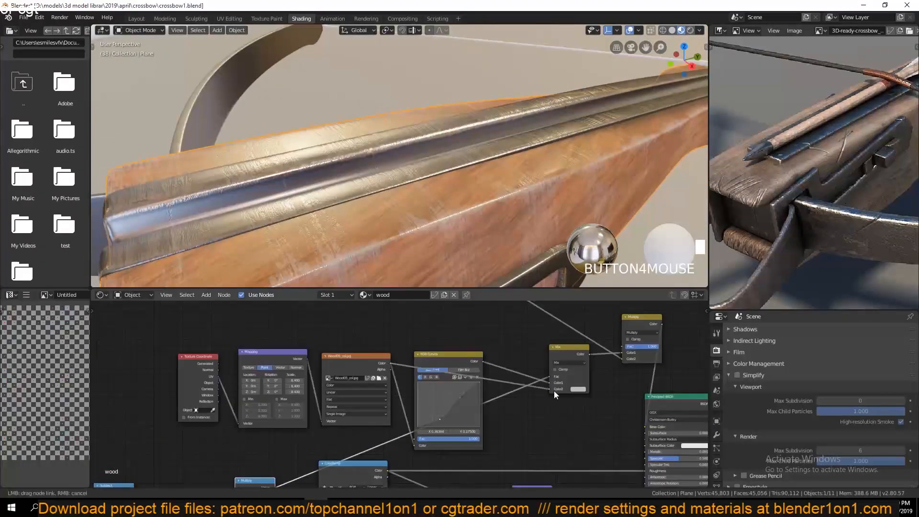
key("grave")
middle_click_drag(390, 220, 352, 244)
Step: Duplicate the RGB Curves node between the wood texture and the Mix node, brighten the copy's curve and save the file
left_click_drag(444, 355, 476, 407)
left_click_drag(186, 335, 382, 410)
left_click_drag(357, 364, 223, 350)
left_click(470, 408)
key("shift+d")
left_click(382, 339)
left_click(403, 371)
left_click_drag(405, 380, 386, 373)
key("ctrl+s")
Step: Delete the lower group of mask texture, mapping, ColorRamp and Subtract nodes from the wood material
middle_click_drag(311, 200, 337, 173)
scroll(320, 440, "down", 5)
middle_click_drag(320, 441, 541, 245)
middle_click_drag(319, 419, 381, 493)
scroll(452, 400, "up", 3)
scroll(337, 402, "down", 3)
middle_click_drag(337, 403, 443, 368)
left_click_drag(169, 377, 636, 453)
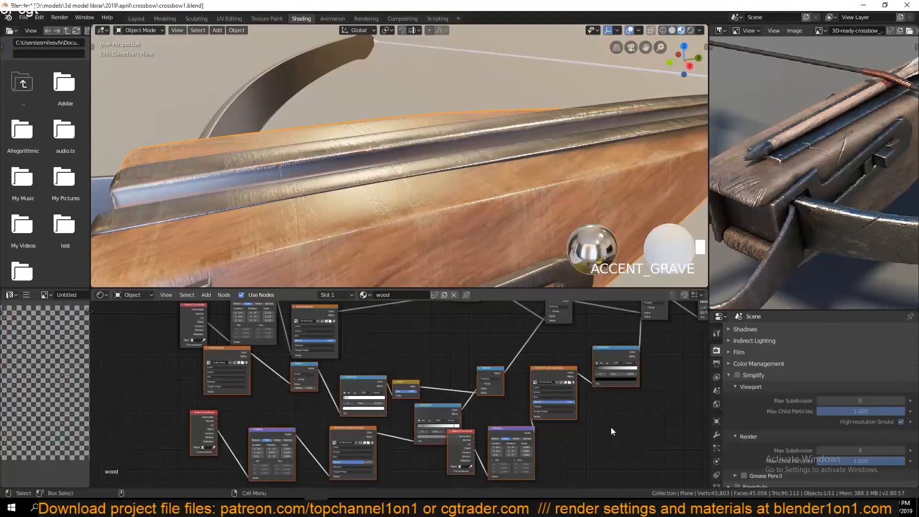
key("Delete")
Step: Link the first Subtract node directly to the math Multiply node and delete the second Subtract node between them
middle_click_drag(549, 355, 427, 443)
scroll(335, 368, "up", 2)
left_click_drag(331, 355, 569, 404)
left_click(456, 388)
key("Delete")
Step: Try moving the math Multiply node closer to the Subtract node and adjusting its value
middle_click_drag(423, 239, 471, 238)
left_click_drag(593, 378, 483, 359)
scroll(485, 361, "up", 4)
left_click_drag(511, 393, 529, 392)
scroll(507, 402, "down", 5)
middle_click_drag(499, 414, 431, 420)
Step: Connect the Subtract output directly to the ColorRamp's and the Mix node's Fac inputs, delete the math Multiply node and save the file
left_click_drag(266, 363, 569, 416)
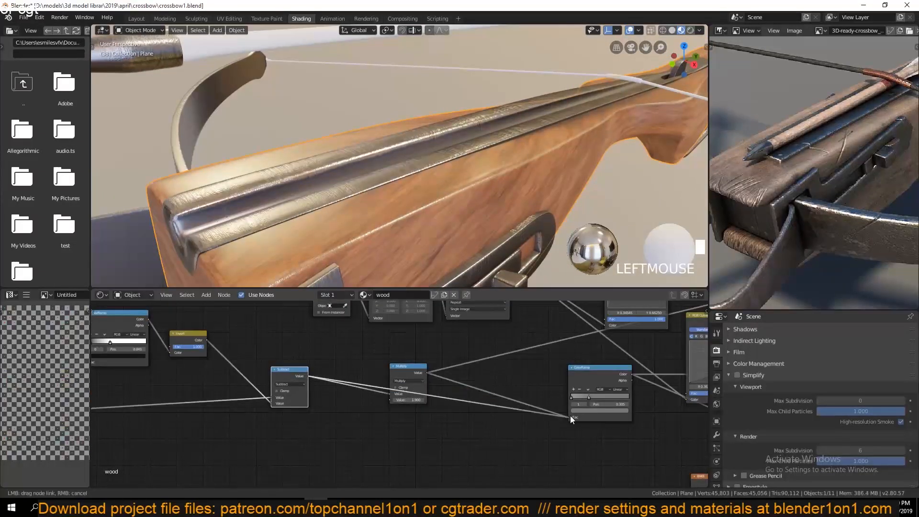
scroll(506, 388, "down", 2)
middle_click_drag(392, 368, 268, 397)
left_click_drag(209, 410, 556, 345)
key("x")
scroll(472, 196, "down", 4)
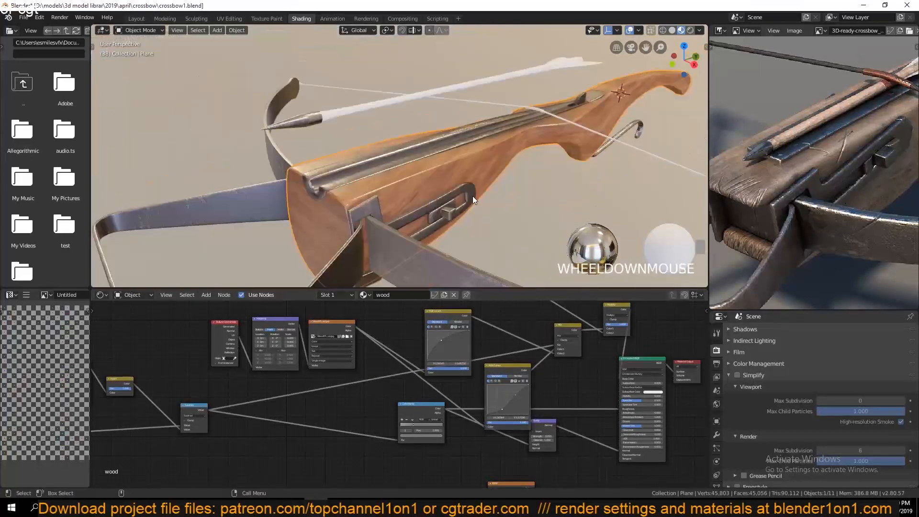
middle_click_drag(472, 196, 429, 234)
key("shift+grave")
key("ctrl+s")
Step: Darken the wood further by lowering the point on the lower RGB Curves node, and save the file
left_click(515, 396)
left_click(502, 408)
left_click_drag(502, 408, 500, 412)
middle_click_drag(459, 205, 403, 231)
scroll(402, 231, "down", 3)
key("ctrl+s")
Step: Shift a stop of the mask's ColorRamp before the Invert node to adjust the edge wear on the stock
scroll(403, 231, "up", 4)
middle_click_drag(182, 418, 419, 401)
scroll(419, 402, "down", 1)
scroll(419, 397, "up", 3)
left_click_drag(373, 341, 349, 340)
scroll(402, 206, "down", 4)
middle_click_drag(416, 201, 454, 206)
scroll(368, 215, "up", 4)
left_click(555, 210)
Step: Raise the upper RGB curve's point to Y 0.70625, lower the other curve's point to X 0.35455, Y 0.04375, and save
scroll(594, 364, "down", 3)
middle_click_drag(593, 364, 364, 390)
scroll(411, 337, "up", 3)
left_click_drag(406, 340, 405, 332)
left_click_drag(495, 449, 489, 449)
left_click_drag(519, 422, 497, 451)
scroll(441, 245, "up", 1)
middle_click_drag(460, 279, 421, 247)
scroll(442, 245, "down", 3)
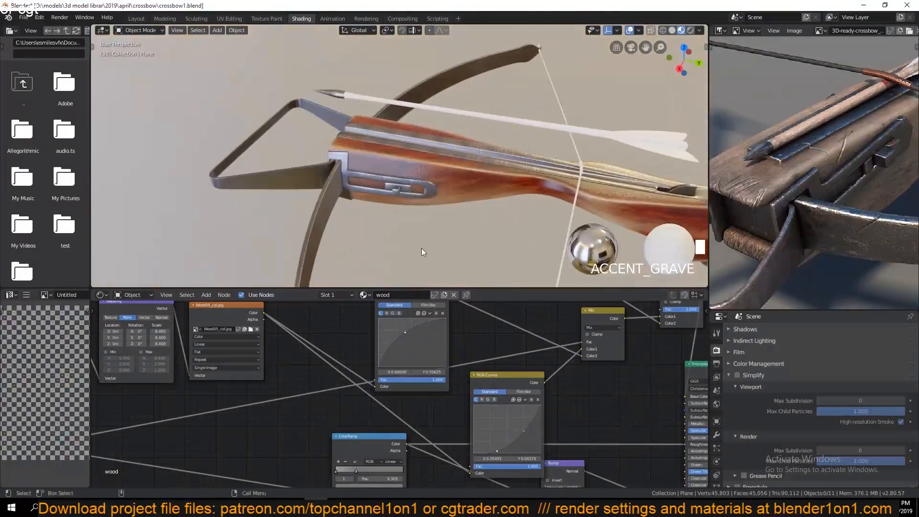
key("ctrl+s")
Step: Move the wood material's unconnected image texture node aside and load Wood05_nrm.jpg into it
scroll(399, 392, "down", 8)
middle_click_drag(309, 424, 332, 389)
left_click_drag(474, 434, 429, 432)
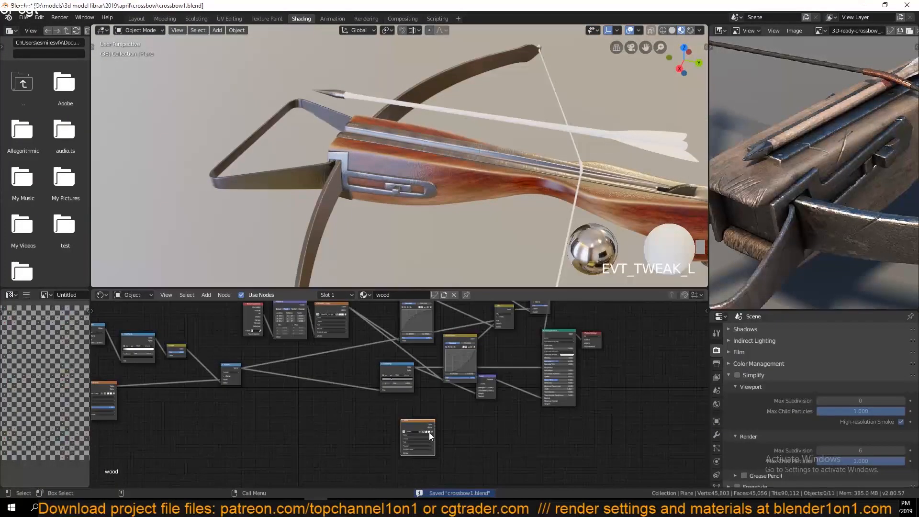
left_click(428, 432)
left_click(42, 240)
double_click(391, 102)
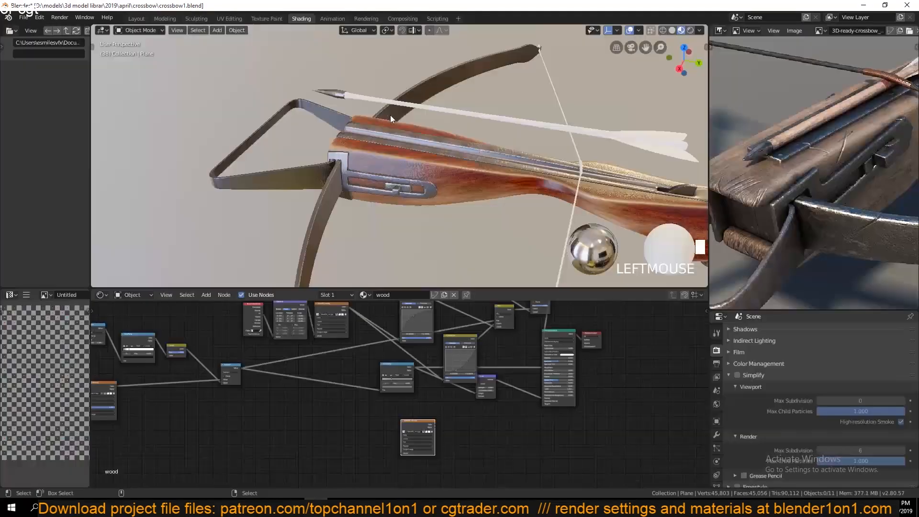
left_click(390, 115)
middle_click_drag(483, 412, 452, 373)
left_click_drag(442, 386, 393, 389)
scroll(395, 389, "up", 8)
middle_click_drag(410, 366, 396, 417)
key("shift+a")
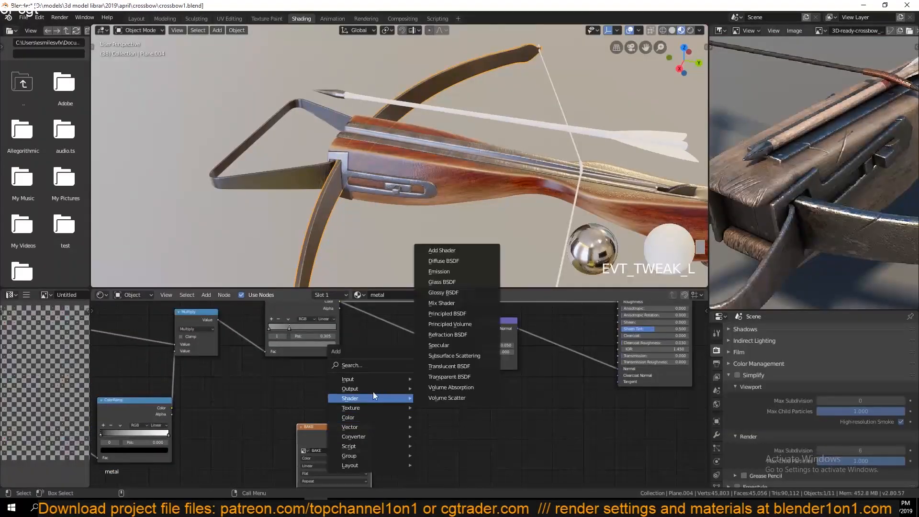
left_click(441, 387)
key("Delete")
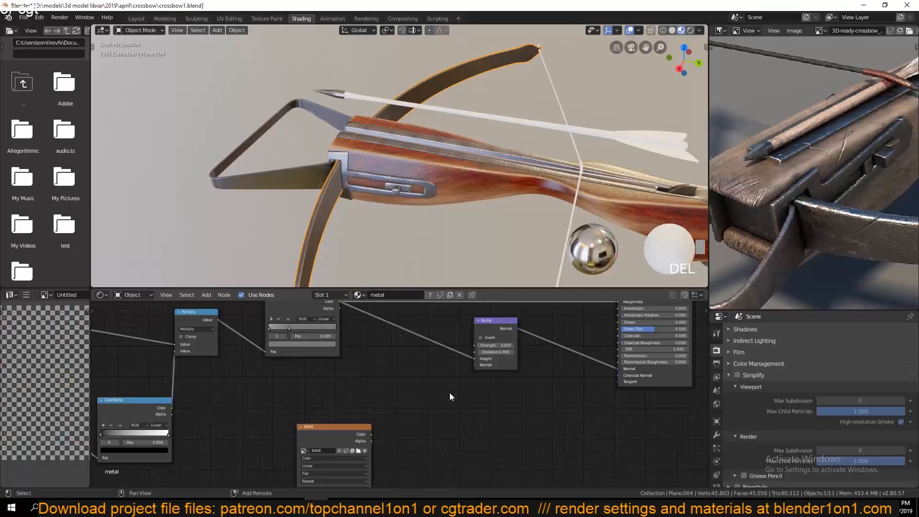
Step: Try adding a Normal Map node beside the BAKE texture in the bow's metal material
key("shift+a")
left_click(492, 426)
key("shift+a")
mouse_move(486, 424)
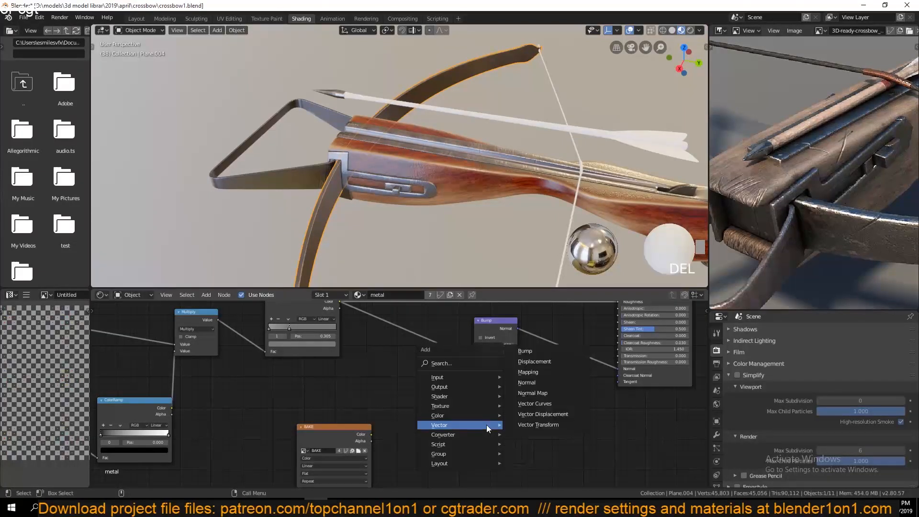
left_click(532, 393)
left_click(426, 404)
scroll(398, 394, "up", 2)
left_click_drag(364, 445, 434, 454)
left_click_drag(494, 415, 493, 357)
left_click_drag(466, 410, 442, 391)
Step: Reselect the wooden stock and move its Bump node to make room beside the Wood05_nrm texture
middle_click_drag(368, 213, 529, 176)
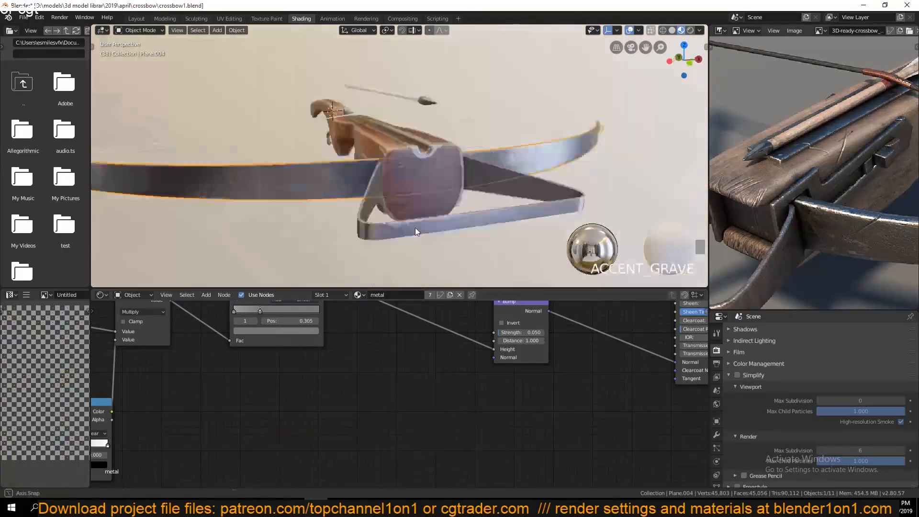
scroll(481, 173, "up", 4)
left_click(481, 173)
key("ctrl+v")
double_click(381, 122)
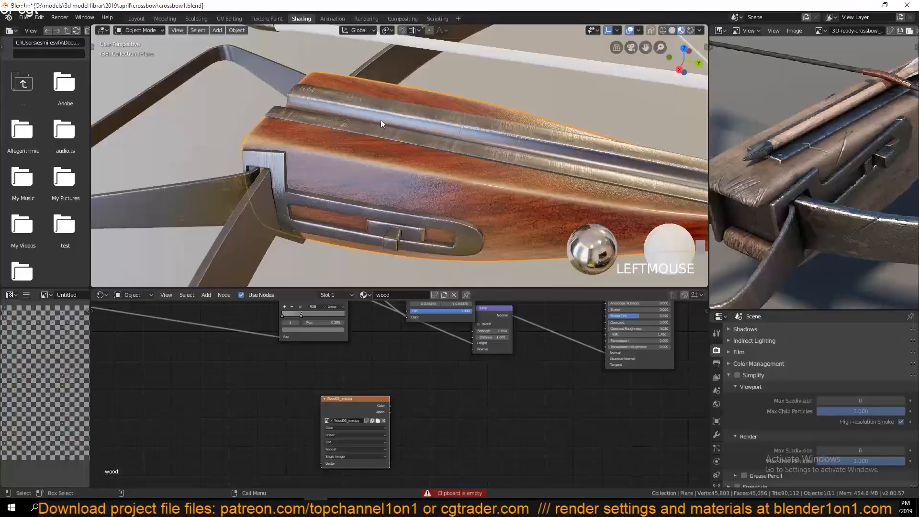
middle_click_drag(448, 429, 432, 480)
left_click_drag(494, 356, 545, 407)
Step: Add a Normal Map node after the Wood05_nrm texture, connect it to the Bump node's Normal input and inspect the stock
middle_click_drag(506, 418, 528, 368)
key("shift+a")
mouse_move(446, 395)
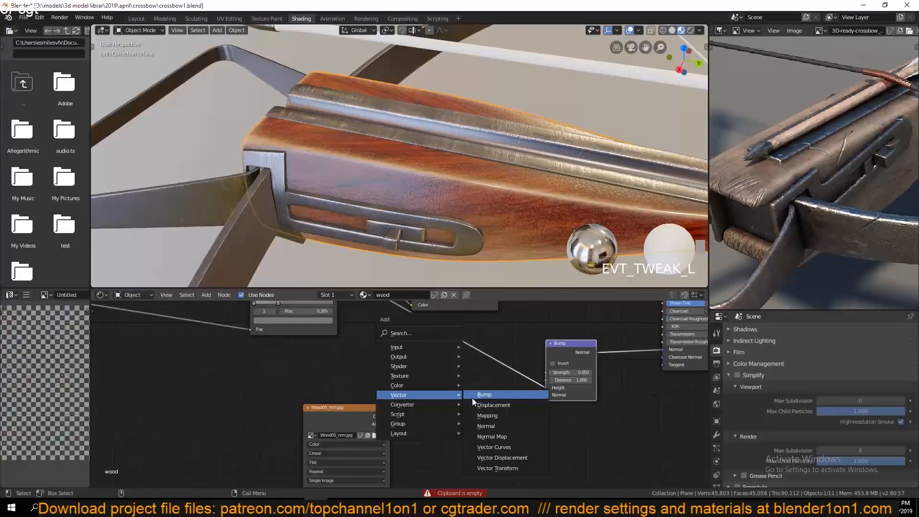
left_click(492, 437)
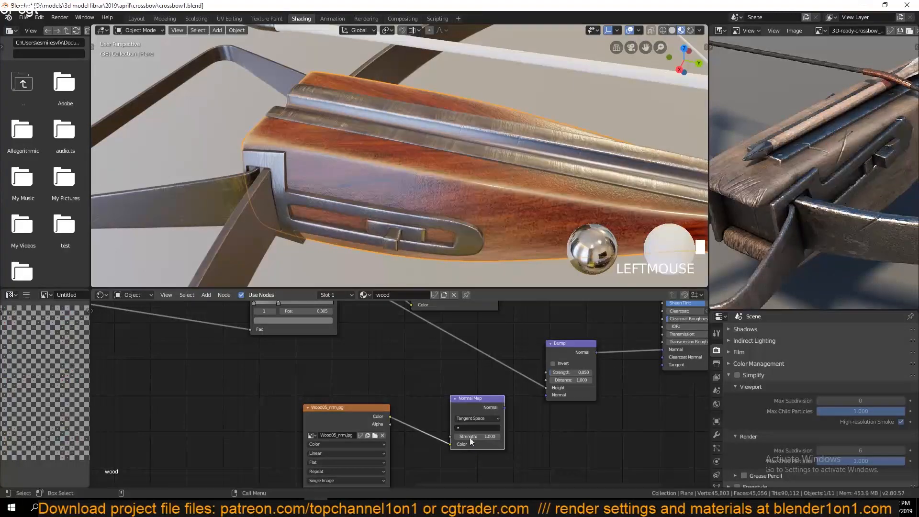
left_click_drag(542, 381, 545, 395)
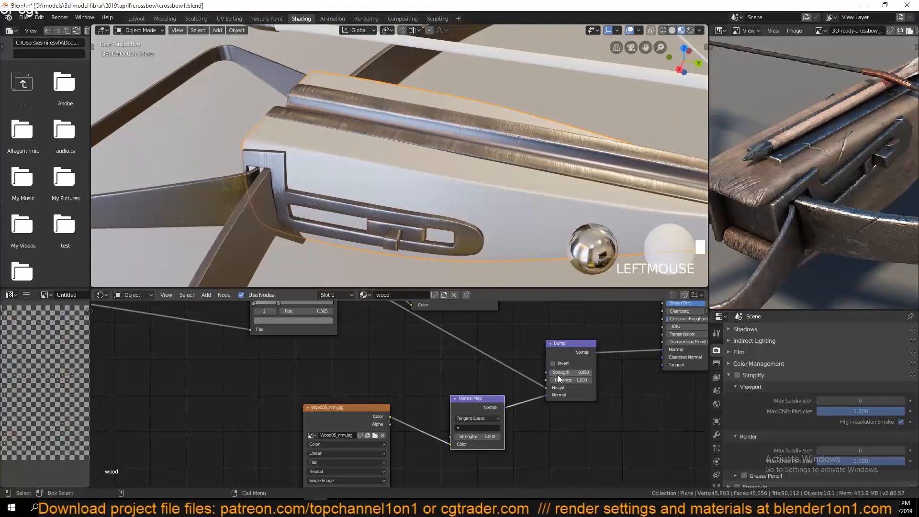
key("grave")
scroll(364, 383, "down", 6)
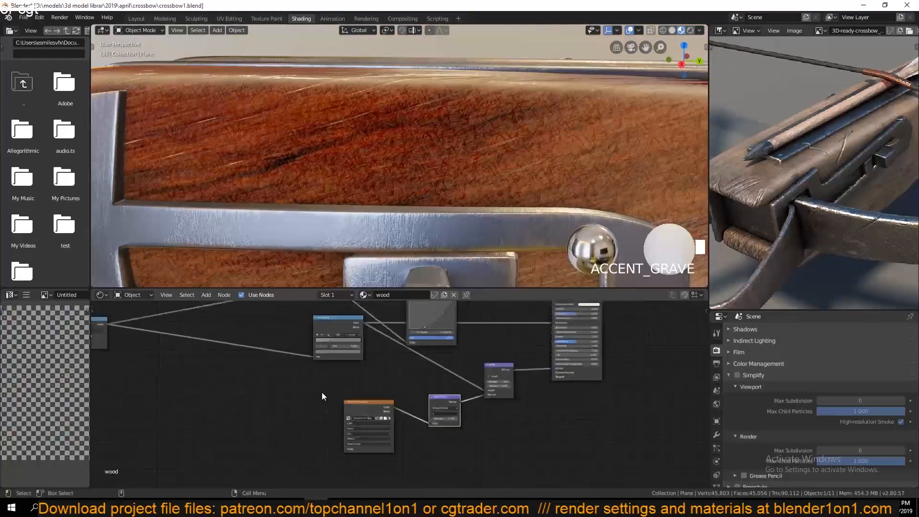
Step: Reposition the Mapping node and connect its Vector output to the Wood05_nrm texture's Vector input
left_click(341, 322)
middle_click_drag(419, 464, 438, 460)
left_click_drag(340, 317, 334, 417)
middle_click_drag(374, 451, 345, 405)
scroll(345, 405, "up", 5)
left_click_drag(289, 355, 462, 462)
scroll(366, 206, "down", 2)
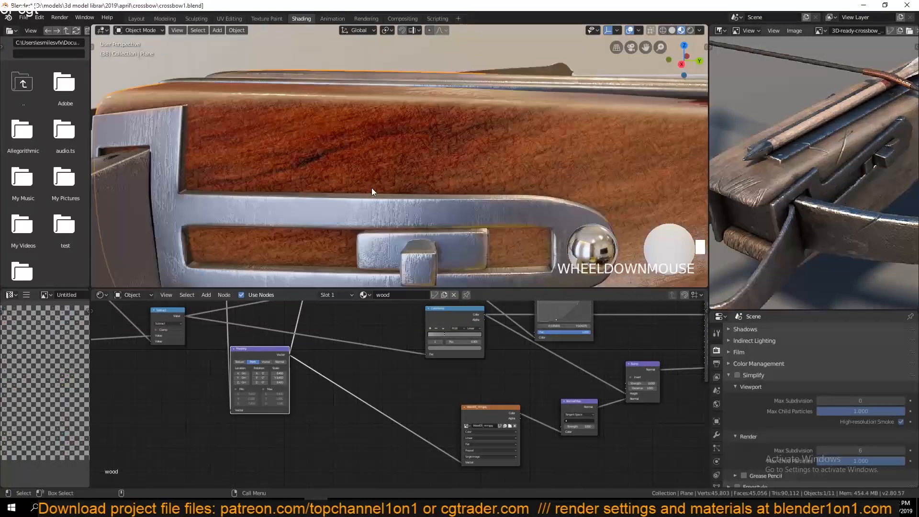
Step: Save the file and shift the Wood05 color texture node slightly in the wood material's node layout
middle_click_drag(371, 188, 438, 207)
key("ctrl+s")
middle_click_drag(311, 411, 471, 458)
scroll(471, 444, "down", 7)
middle_click_drag(468, 407, 329, 441)
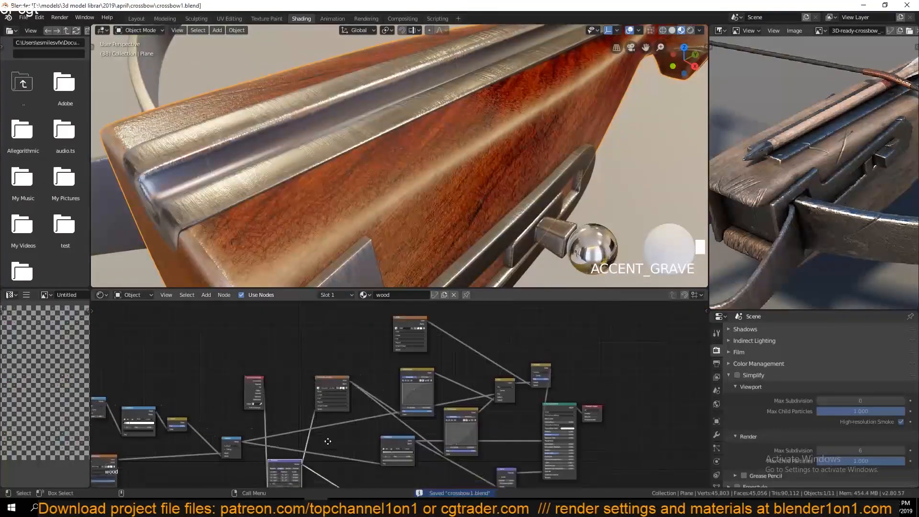
scroll(388, 426, "up", 4)
middle_click_drag(320, 398, 334, 367)
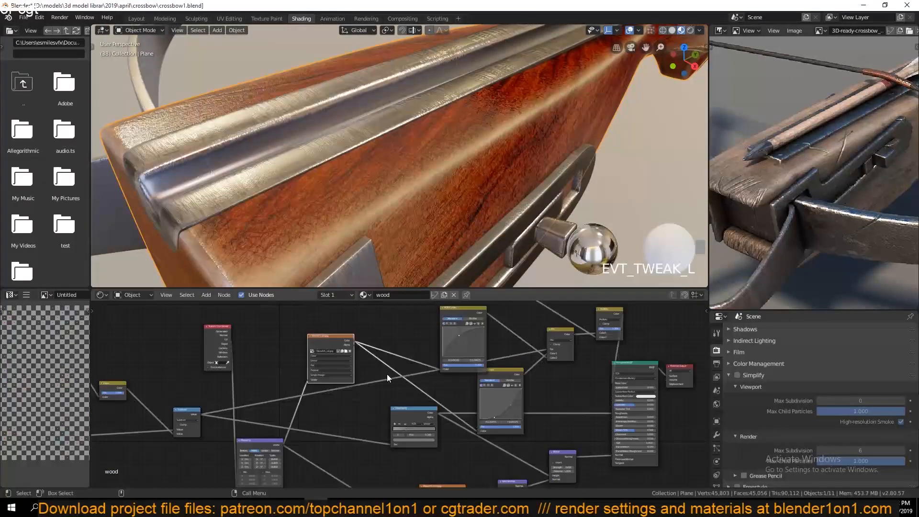
Step: Examine the wood's Normal Map, Bump and mask nodes against the stock's front end, and save the file
middle_click_drag(365, 414, 401, 374)
scroll(477, 420, "up", 7)
middle_click_drag(477, 420, 258, 345)
scroll(258, 345, "up", 4)
middle_click_drag(421, 211, 346, 233)
scroll(351, 220, "down", 6)
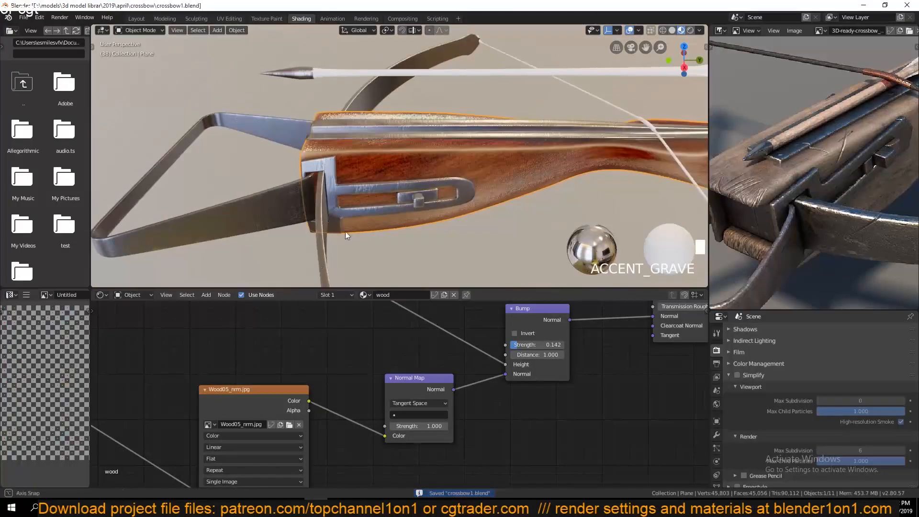
middle_click_drag(212, 343, 431, 373)
scroll(431, 374, "down", 6)
middle_click_drag(138, 325, 334, 425)
scroll(335, 425, "down", 5)
scroll(373, 243, "up", 6)
middle_click_drag(373, 243, 454, 241)
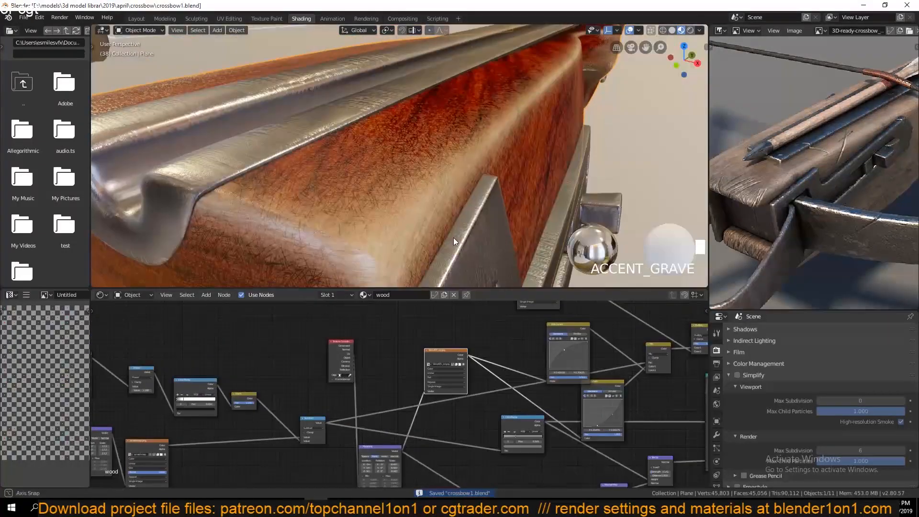
key("ctrl+s")
Step: Replace the image feeding the wood's edge-wear Subtract node with the scratched-plastic-texture image and save the file
scroll(398, 396, "down", 8)
scroll(360, 395, "up", 10)
middle_click_drag(330, 441, 392, 433)
scroll(393, 426, "up", 3)
middle_click_drag(304, 410, 370, 459)
middle_click_drag(394, 429, 295, 384)
middle_click_drag(217, 425, 410, 413)
left_click(352, 406)
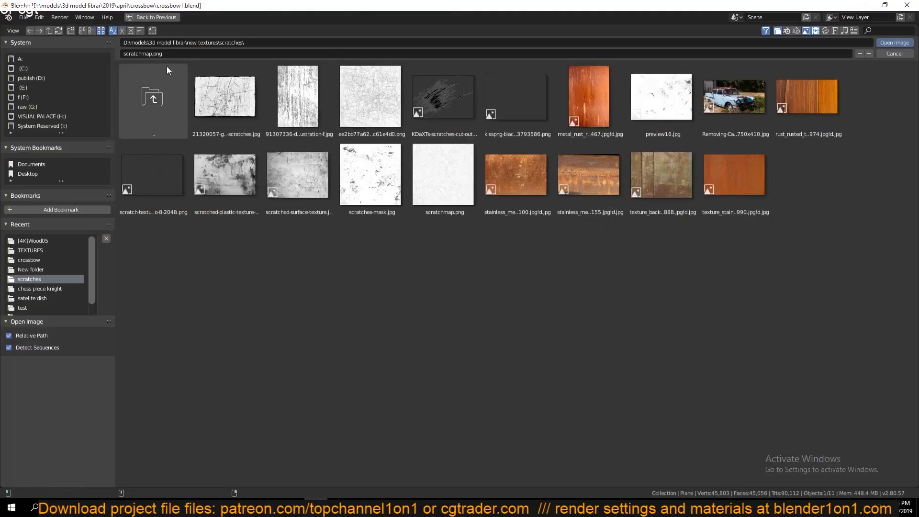
double_click(246, 174)
scroll(268, 188, "down", 3)
middle_click_drag(268, 189, 291, 211)
scroll(291, 211, "up", 3)
key("ctrl+s")
Step: Adjust the edge-wear mask's color ramp and set the scratch texture's mapping scale to 1.000 on all axes
middle_click_drag(393, 376, 299, 411)
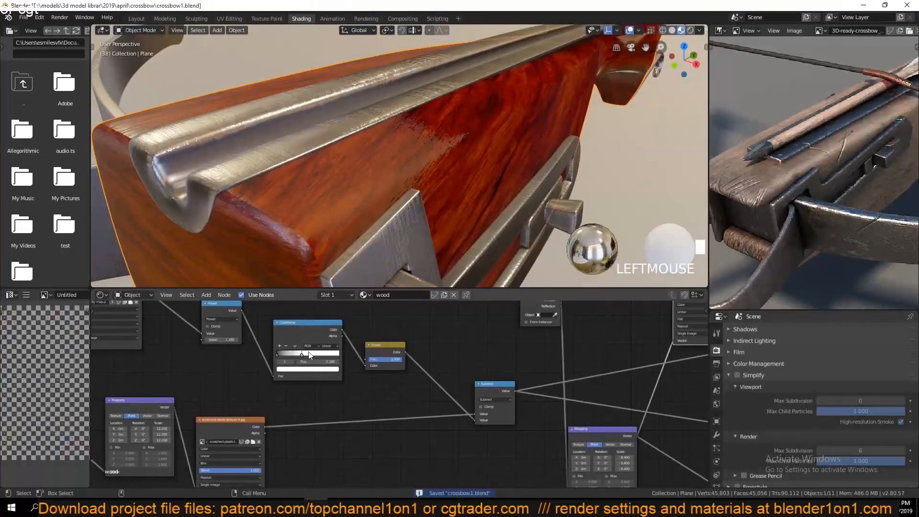
scroll(311, 230, "down", 4)
scroll(256, 240, "up", 3)
middle_click_drag(311, 230, 258, 214)
middle_click_drag(308, 417, 492, 384)
scroll(309, 433, "up", 5)
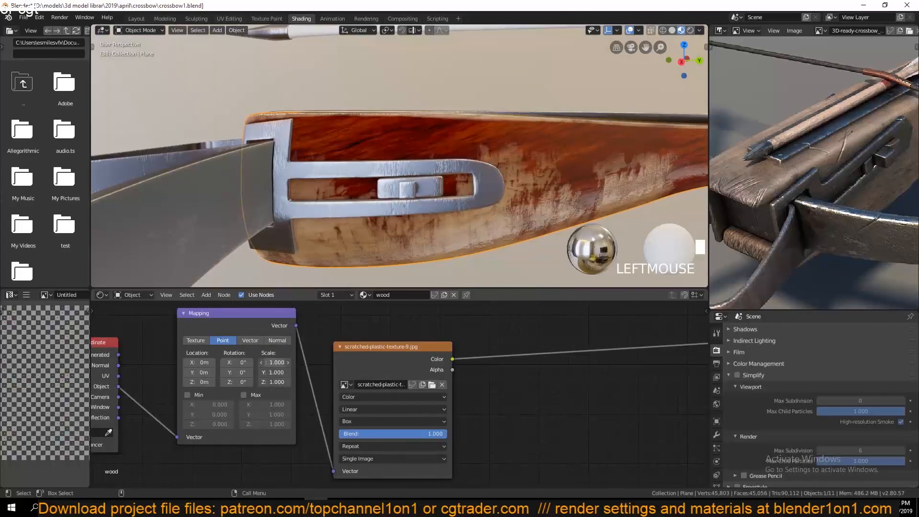
Step: Examine the scratched edge wear along the stock from several angles, and save the file
left_click(313, 281)
middle_click_drag(314, 281, 519, 262)
scroll(434, 223, "up", 2)
scroll(519, 263, "down", 5)
key("ctrl+s")
middle_click_drag(602, 324, 330, 382)
scroll(470, 213, "up", 5)
middle_click_drag(363, 187, 412, 168)
key("grave")
Step: Compare the edge-wear mask nodes with the worn areas over the whole stock, and save the file
middle_click_drag(595, 367, 270, 351)
scroll(419, 358, "down", 5)
scroll(419, 359, "up", 4)
middle_click_drag(419, 359, 499, 407)
middle_click_drag(362, 195, 363, 296)
scroll(394, 355, "down", 3)
scroll(349, 400, "up", 3)
middle_click_drag(349, 400, 410, 359)
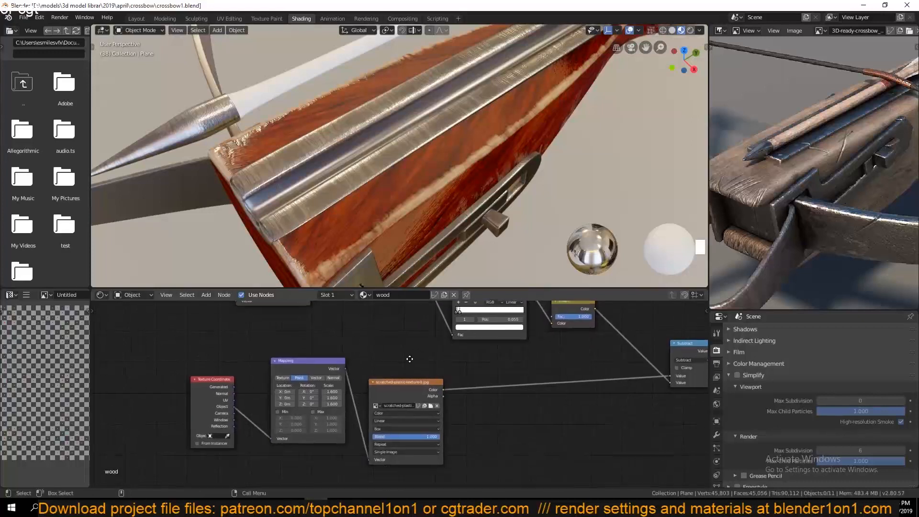
middle_click_drag(536, 363, 354, 428)
key("grave")
scroll(397, 239, "down", 5)
middle_click_drag(397, 239, 431, 172)
scroll(289, 160, "down", 5)
scroll(289, 160, "up", 5)
key("ctrl+s")
Step: Make room by the Multiply node and insert a ColorRamp between the wood's BAKE texture and Multiply
middle_click_drag(622, 330, 95, 402)
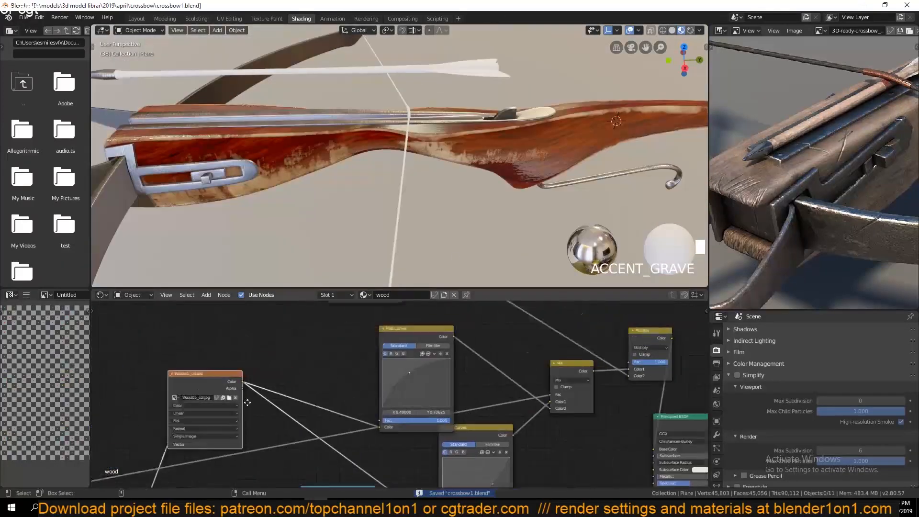
middle_click_drag(703, 400, 482, 415)
middle_click_drag(431, 352, 569, 428)
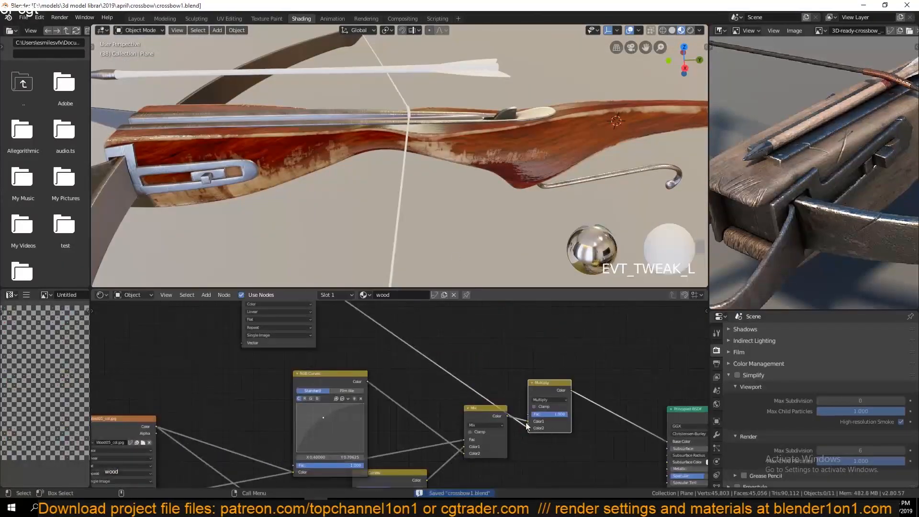
key("shift+a")
mouse_move(395, 386)
left_click(439, 280)
left_click(404, 359)
middle_click_drag(335, 174, 383, 162)
scroll(383, 162, "up", 2)
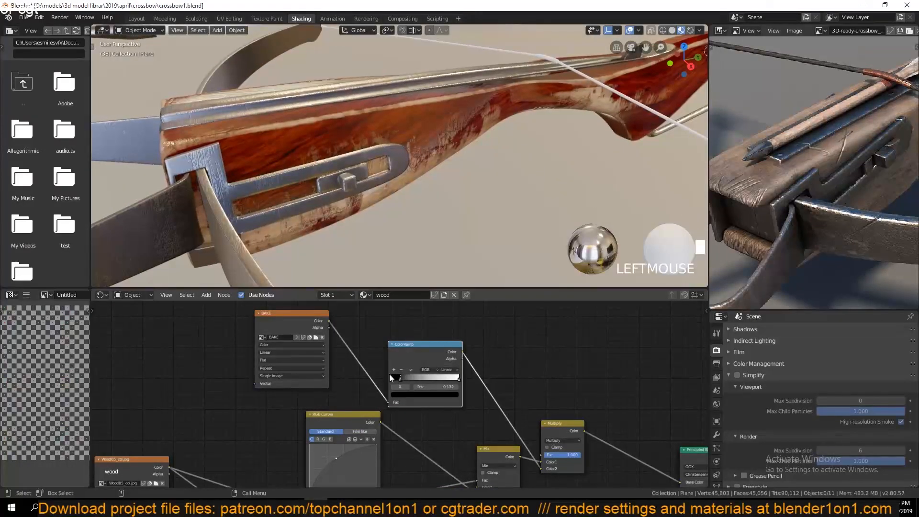
Step: Insert a Math node set to Power between the BAKE texture and the ColorRamp, and preview it on the stock
key("shift+a")
mouse_move(415, 337)
left_click(445, 390)
left_click(355, 345)
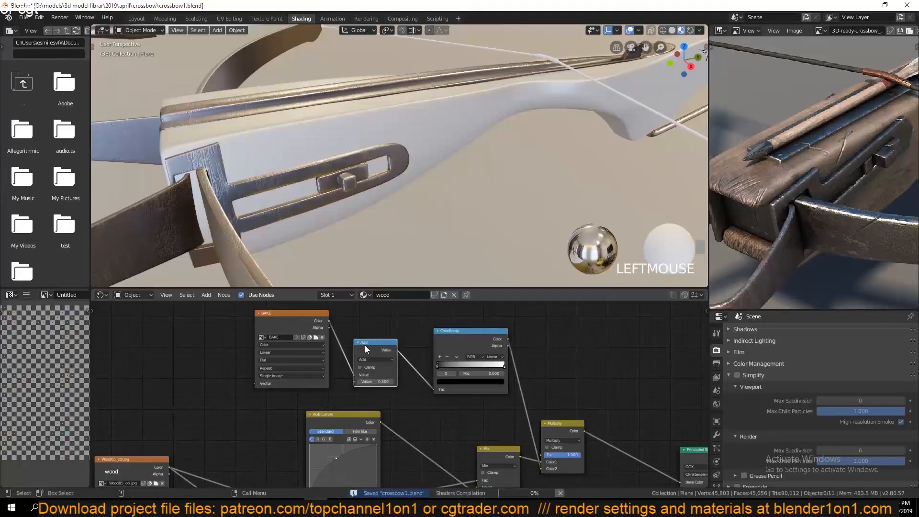
left_click(400, 322, "ctrl+shift")
left_click(376, 398)
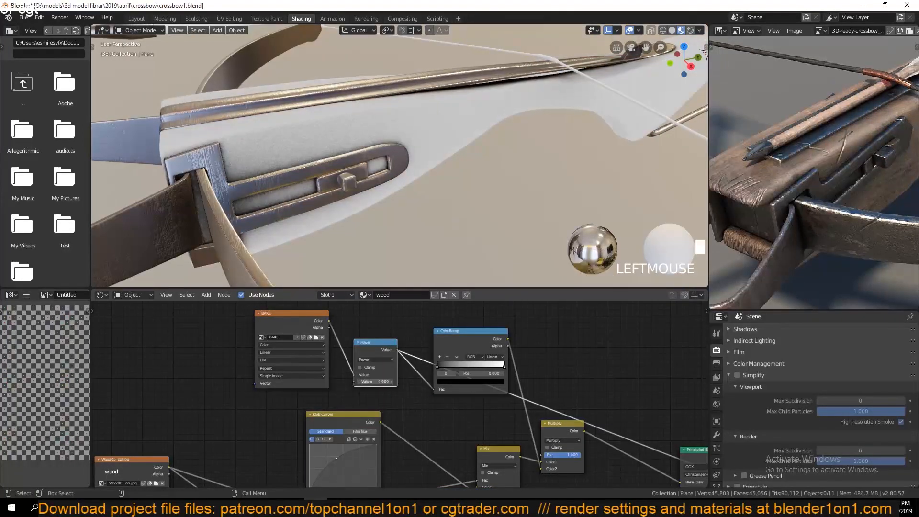
Step: Raise the Power node's exponent to strengthen the stock's ambient occlusion, inspect the preview and save the file
left_click_drag(376, 382, 378, 381)
scroll(343, 181, "down", 3)
key("grave")
middle_click_drag(342, 180, 311, 163)
key("ctrl+s")
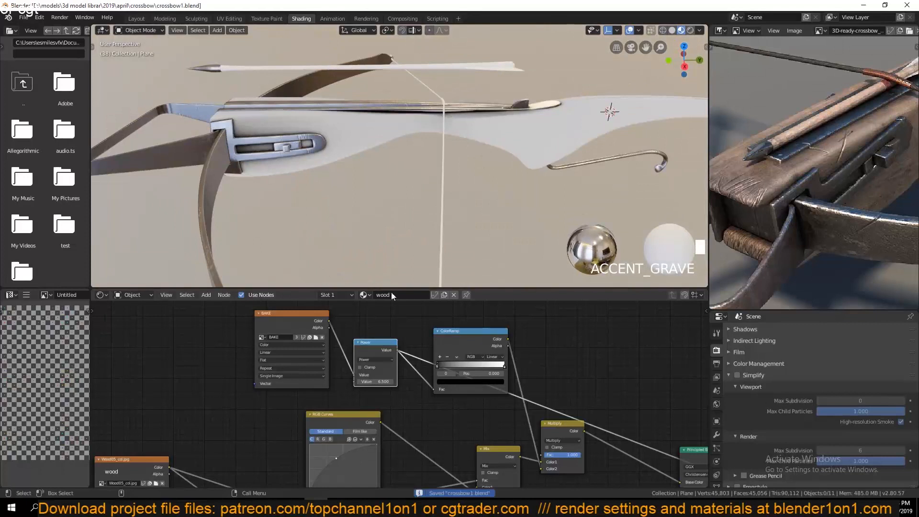
Step: Restore the wood's Principled BSDF output, inspect the darkened stock and save the file
key("grave")
middle_click_drag(435, 263, 412, 268)
middle_click_drag(636, 420, 518, 344)
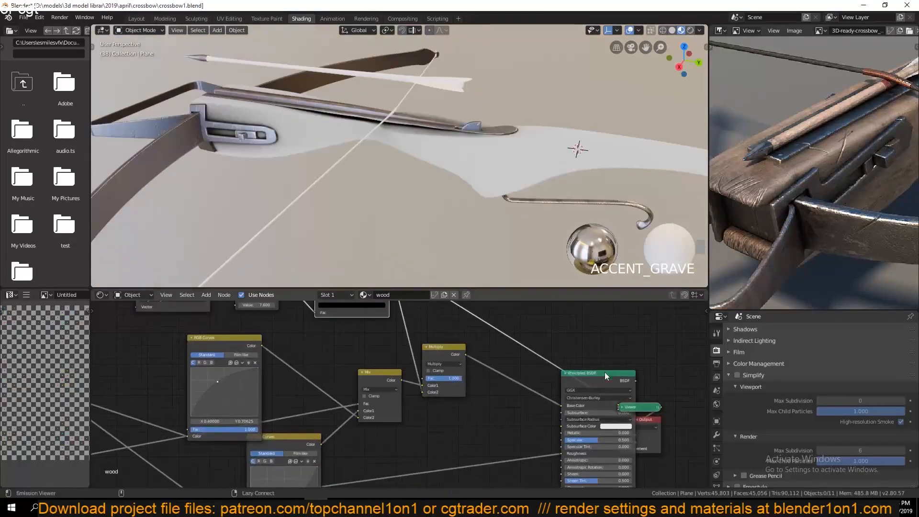
key("grave")
middle_click_drag(358, 193, 323, 231)
key("ctrl+s")
Step: Add a Power node after the bow metal's BAKE texture, set its exponent to about 5.1, and restore the Principled BSDF output
left_click(324, 232)
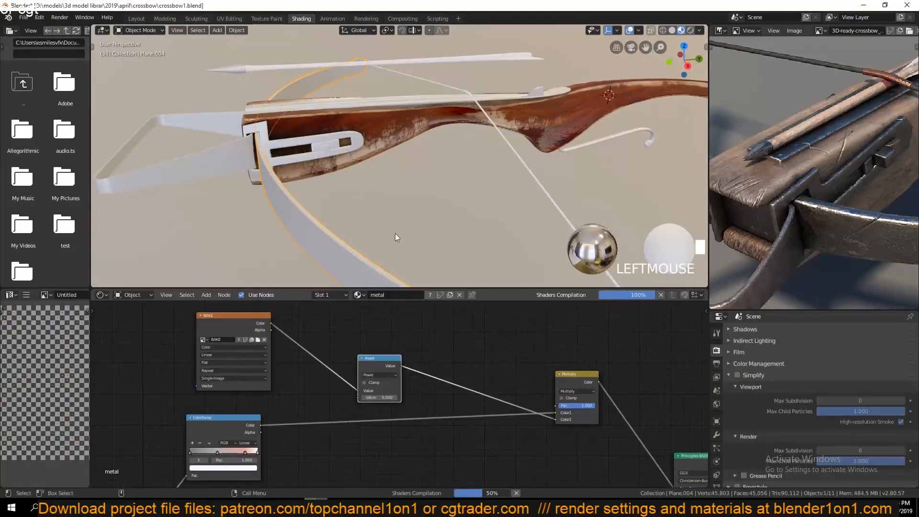
key("grave")
scroll(395, 234, "up", 6)
middle_click_drag(394, 233, 412, 217)
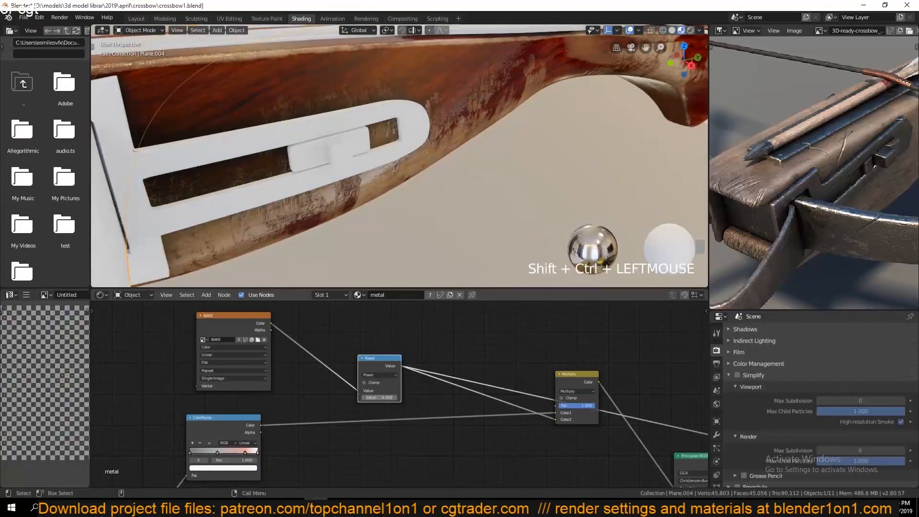
left_click_drag(379, 397, 416, 397)
key("ctrl+s")
middle_click_drag(535, 396, 370, 340)
left_click(531, 407, "ctrl+shift")
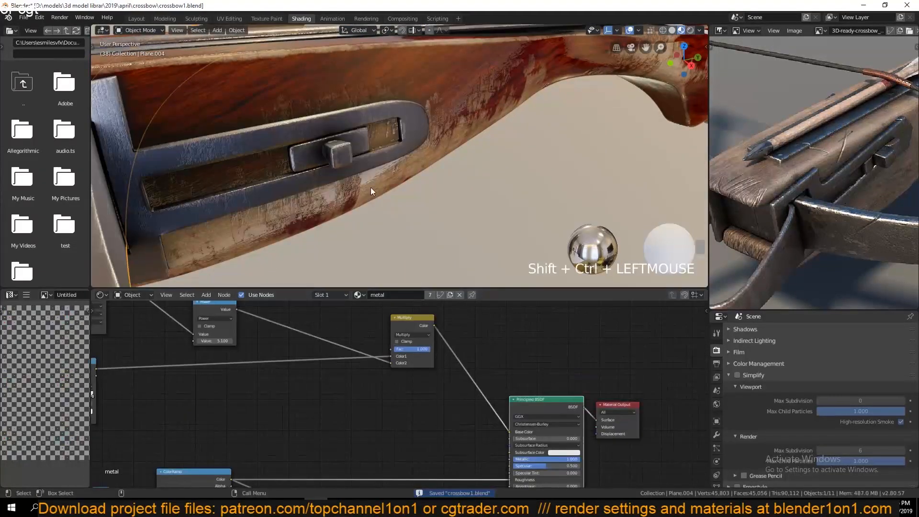
Step: Select the arrow, replace the uvs material in its first slot with the wood material, and save the file
key("grave")
middle_click_drag(335, 172, 364, 202)
left_click(363, 234)
mouse_move(364, 235)
middle_mouse_down()
mouse_move(309, 194)
mouse_move(352, 209)
middle_mouse_up()
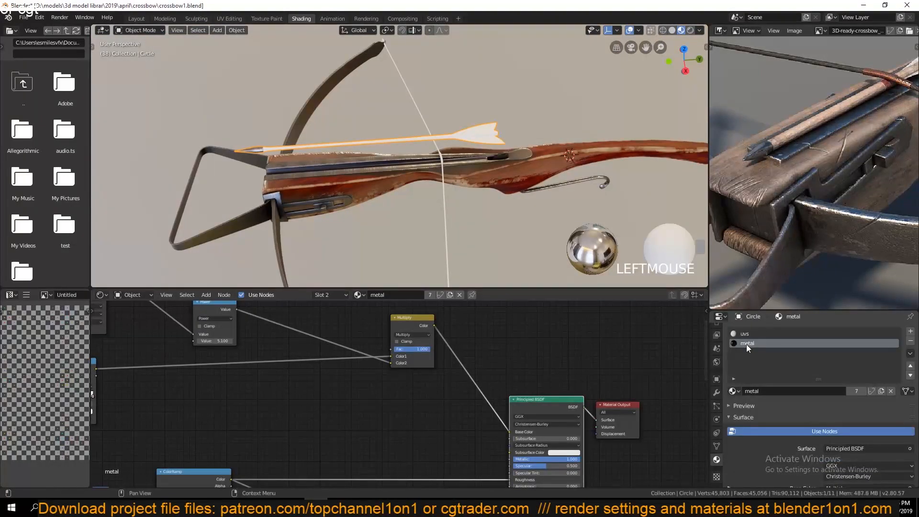
left_click(745, 333)
left_click(732, 391)
left_click(749, 321)
scroll(438, 226, "up", 3)
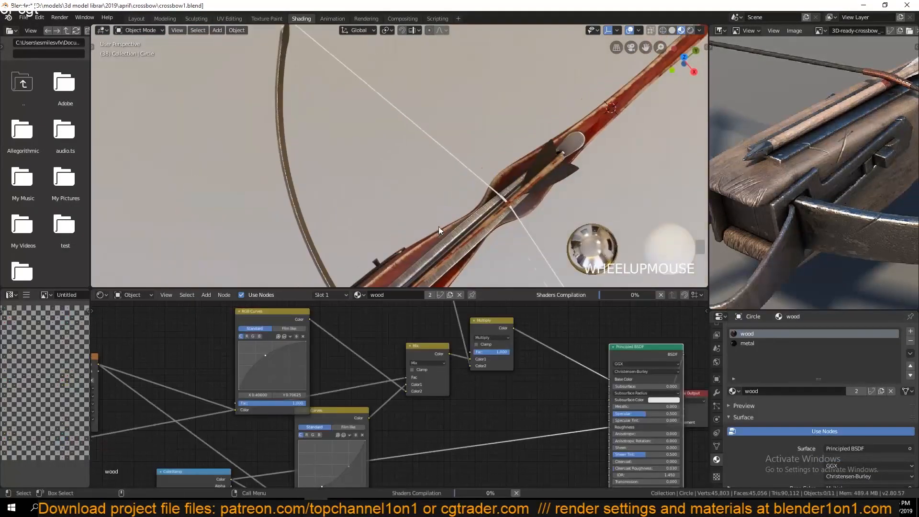
key("ctrl+s")
key("grave")
middle_click_drag(438, 226, 474, 150)
scroll(474, 151, "up", 2)
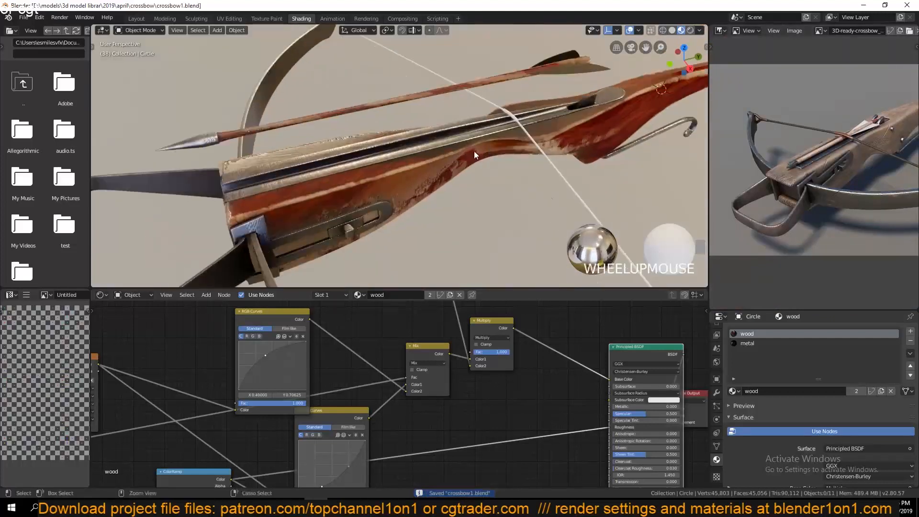
Step: Select the bowstring and assign the metal material to it
left_click(596, 205)
left_click(740, 413)
left_click(738, 395)
Step: Assign the wood material to the string loop at the bow's tip, clear the selection and save the file
key("grave")
middle_click_drag(517, 191, 373, 155)
scroll(530, 236, "up", 2)
middle_click_drag(550, 210, 521, 165, "shift")
key("ctrl+s")
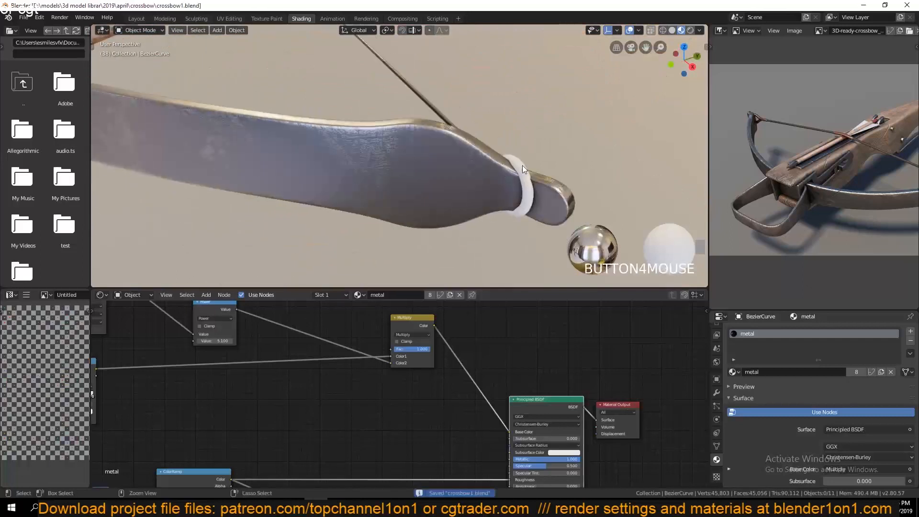
left_click(521, 165)
left_click(749, 413)
key("alt+a")
key("ctrl+s")
Step: Compare the worn wood in the reference image with the crossbow stock
scroll(828, 158, "up", 6)
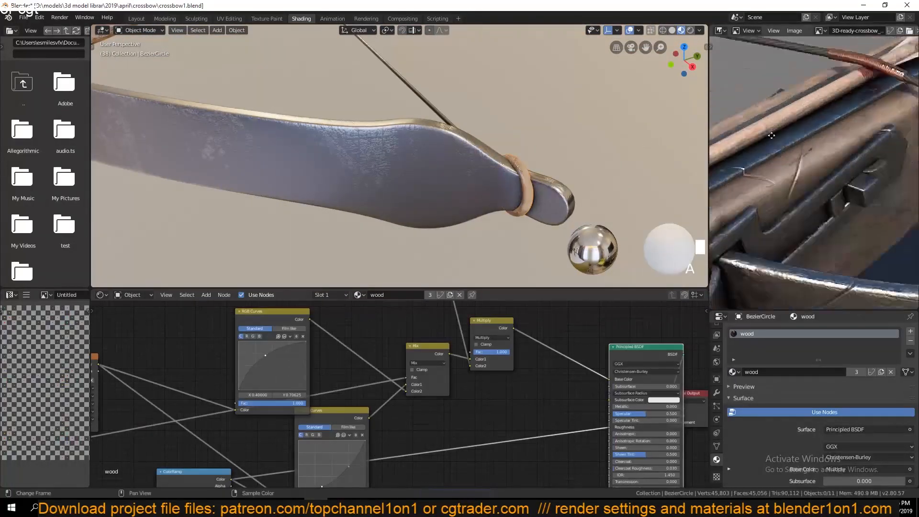
middle_click_drag(828, 157, 679, 158)
scroll(523, 191, "down", 8)
scroll(441, 165, "up", 5)
middle_click_drag(441, 165, 472, 125)
scroll(513, 199, "down", 4)
scroll(473, 189, "up", 2)
scroll(472, 126, "up", 3)
Step: Select the stock and try Normal Map strengths of 9.9 and 0 in its wood material
left_click(552, 88)
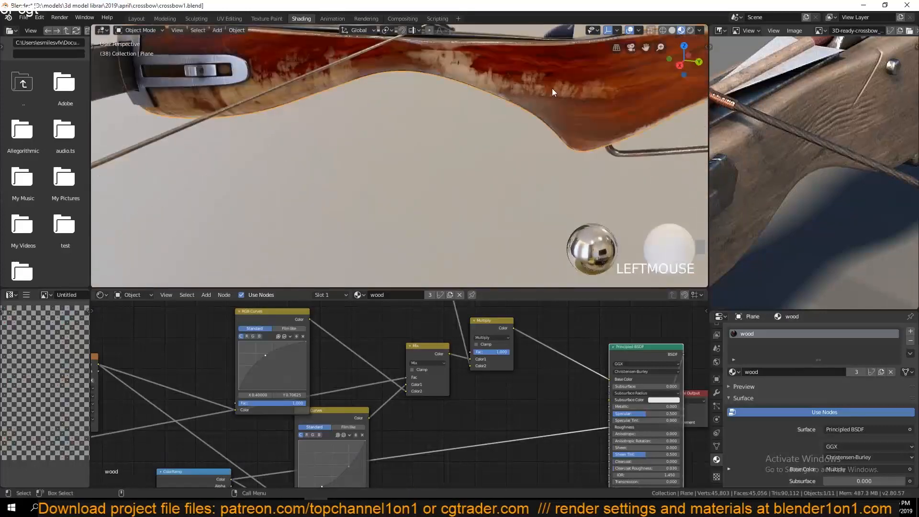
middle_click_drag(586, 407, 511, 365)
scroll(364, 349, "up", 3)
mouse_move(364, 354)
middle_mouse_down()
mouse_move(554, 394)
mouse_move(561, 380)
middle_mouse_up()
left_click_drag(421, 441, 460, 441)
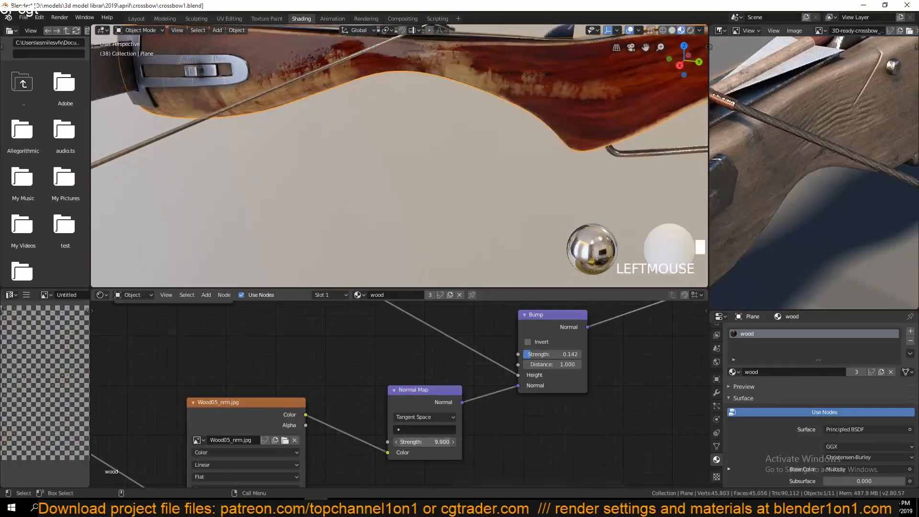
type("0")
key("Return")
scroll(521, 209, "up", 1)
middle_click_drag(515, 172, 387, 185)
Step: Set the wood's Normal Map strength to 1 and Bump strength to 0.1, inspect the stock and save the file
left_click(434, 441)
type("1")
key("Return")
scroll(502, 200, "down", 4)
key("grave")
scroll(517, 179, "down", 2)
scroll(322, 182, "up", 4)
scroll(496, 170, "down", 4)
key("ctrl+s")
scroll(580, 123, "up", 5)
key("grave")
key("grave")
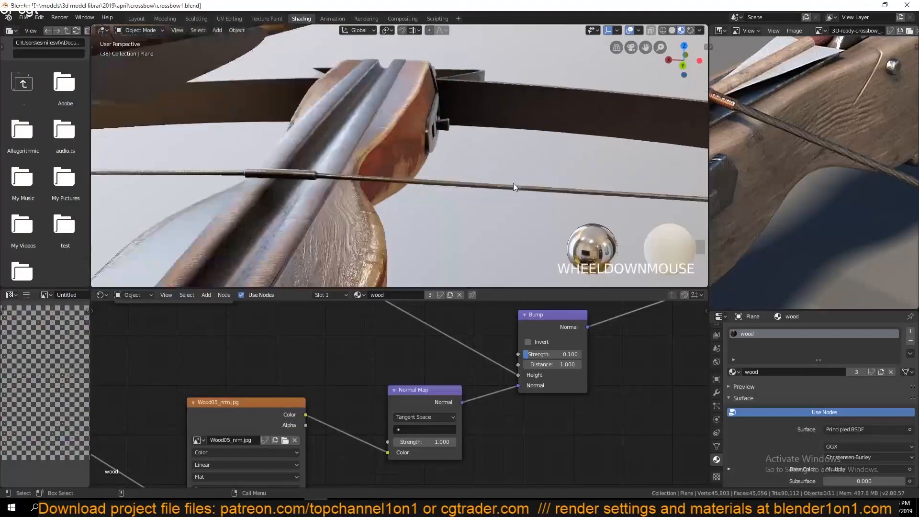
Step: Check the front of the crossbow around the bowstring and save the file
middle_click_drag(513, 183, 426, 205)
scroll(425, 205, "down", 4)
key("ctrl+s")
Step: Select the crossbow part with the wood and metal materials, move it along the Z axis and save the file
left_click(416, 116)
key("grave")
middle_click_drag(415, 116, 558, 107)
scroll(559, 107, "up", 4)
key("g")
key("z")
left_click(567, 158)
key("grave")
middle_click_drag(567, 160, 706, 15)
key("grave")
key("ctrl+s")
Step: Open the viewport shading options in Material Preview and examine the crossbow's materials from the side
left_click(680, 27)
left_click(698, 30)
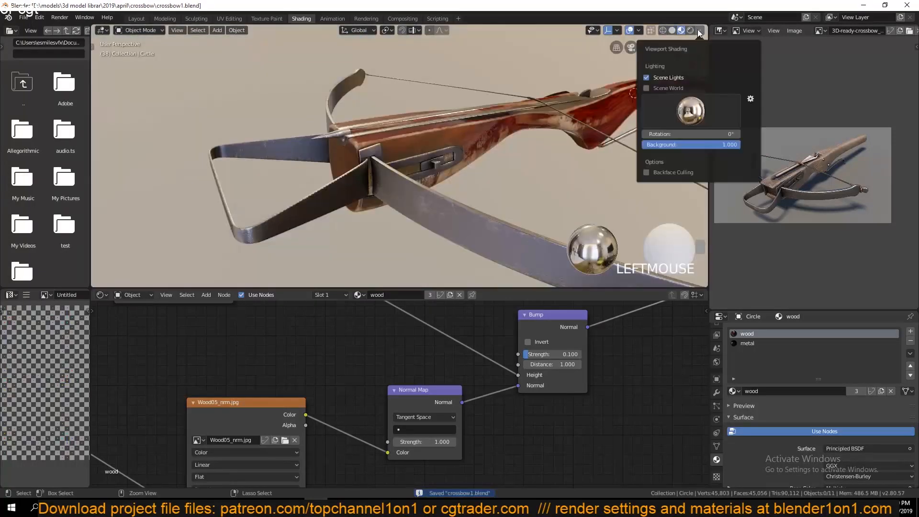
mouse_move(501, 139)
middle_mouse_down()
mouse_move(513, 126)
mouse_move(467, 126)
middle_mouse_up()
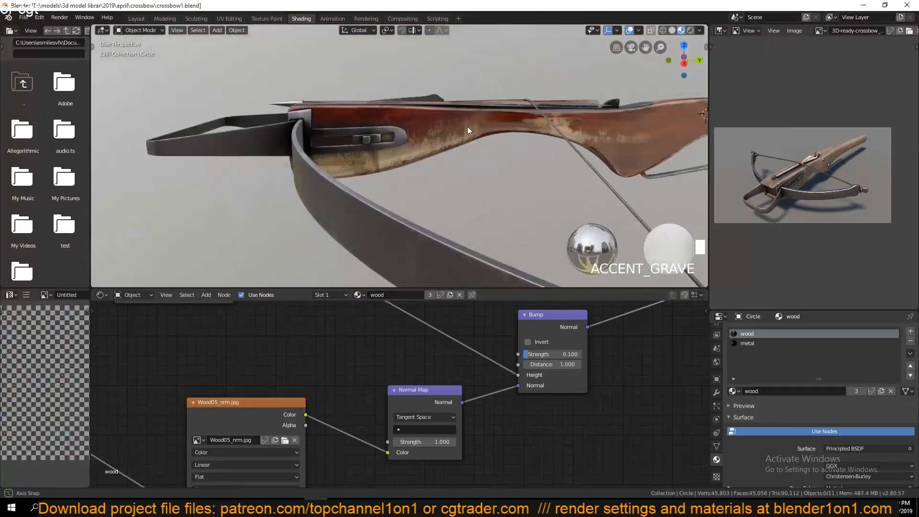